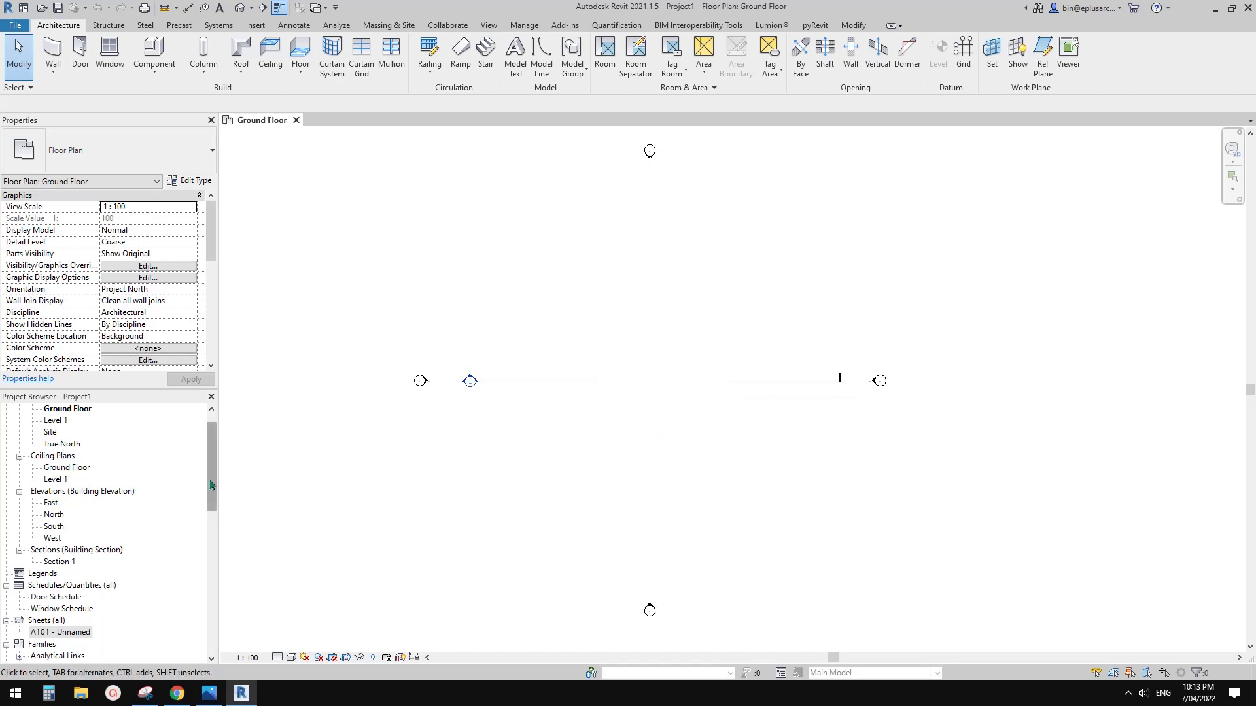
# Step: Open the sheet A101 - Unnamed and look over its layout and title block
pyautogui.moveTo(211, 485); pyautogui.dragTo(215, 467)
pyautogui.scroll(-1, 77, 610)
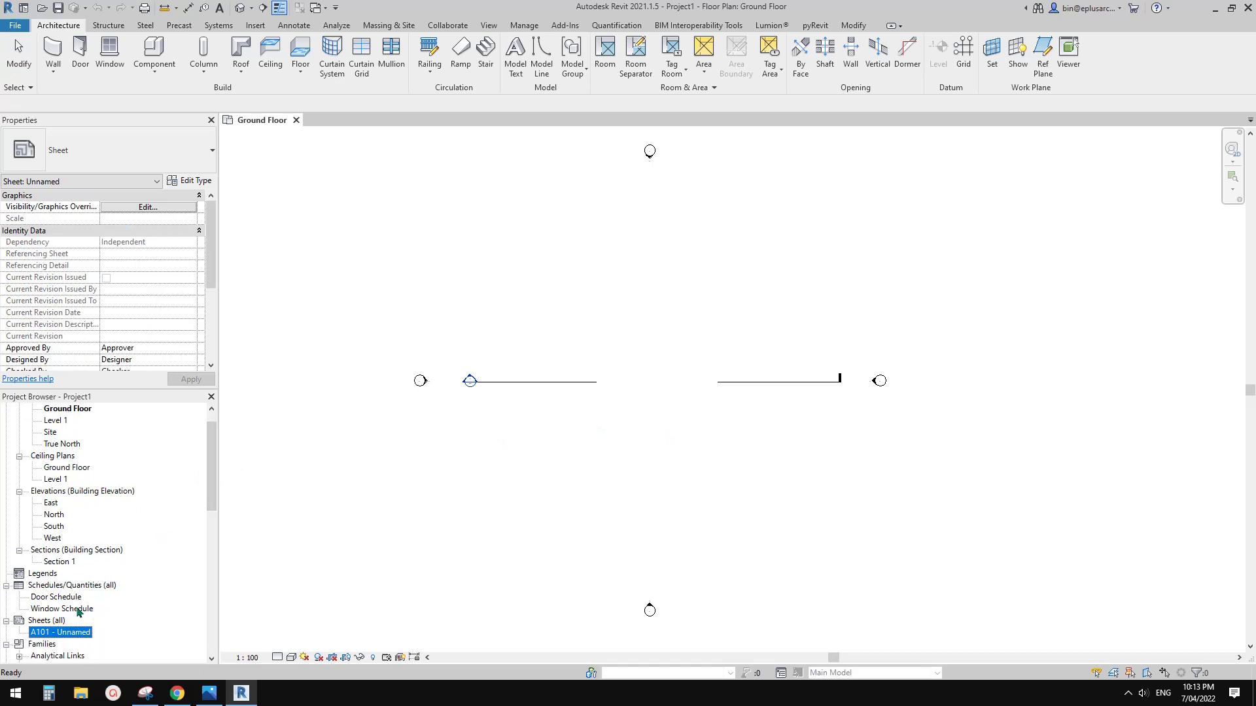
pyautogui.doubleClick(72, 632)
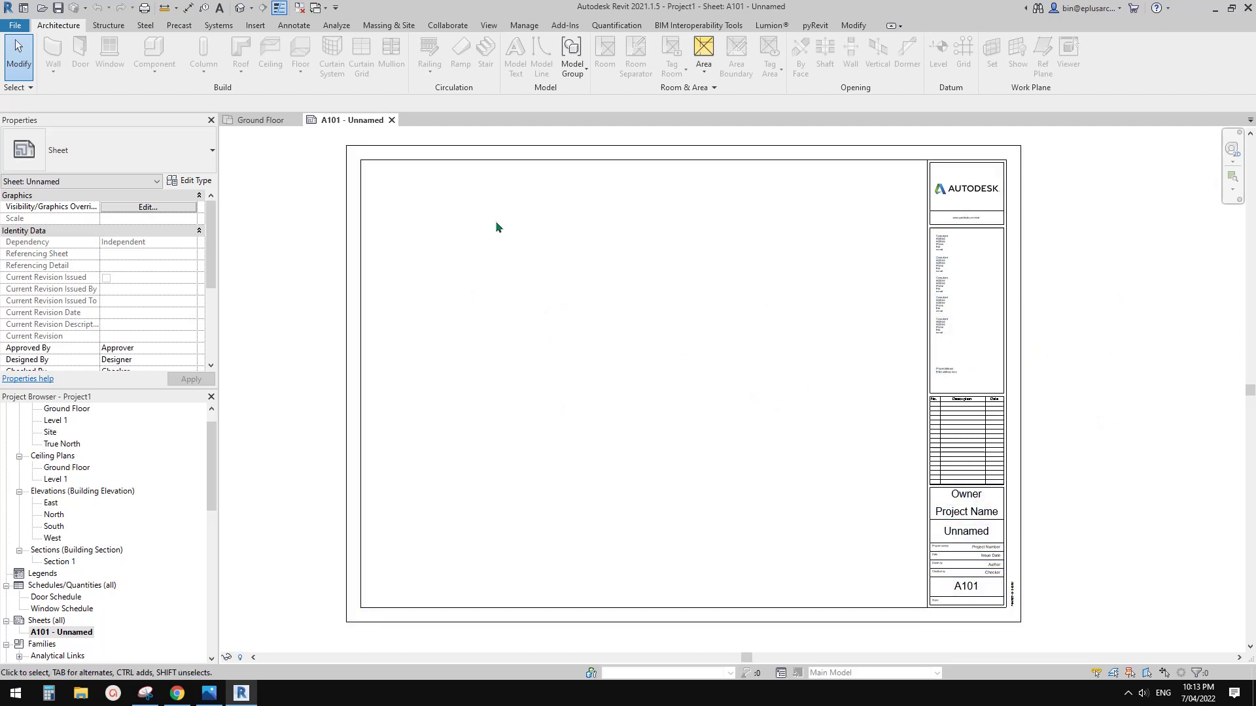
pyautogui.moveTo(602, 347); pyautogui.dragTo(606, 350, button='middle')
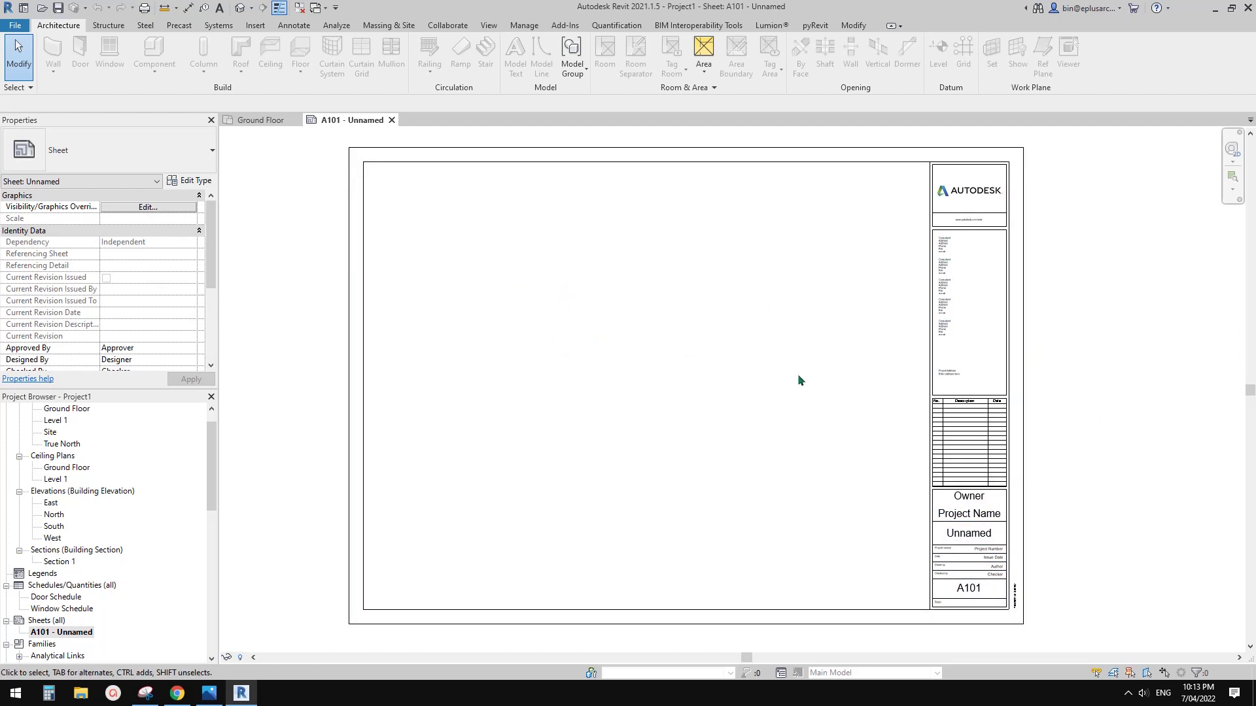
pyautogui.scroll(-1, 798, 375)
pyautogui.moveTo(846, 402); pyautogui.dragTo(833, 408, button='middle')
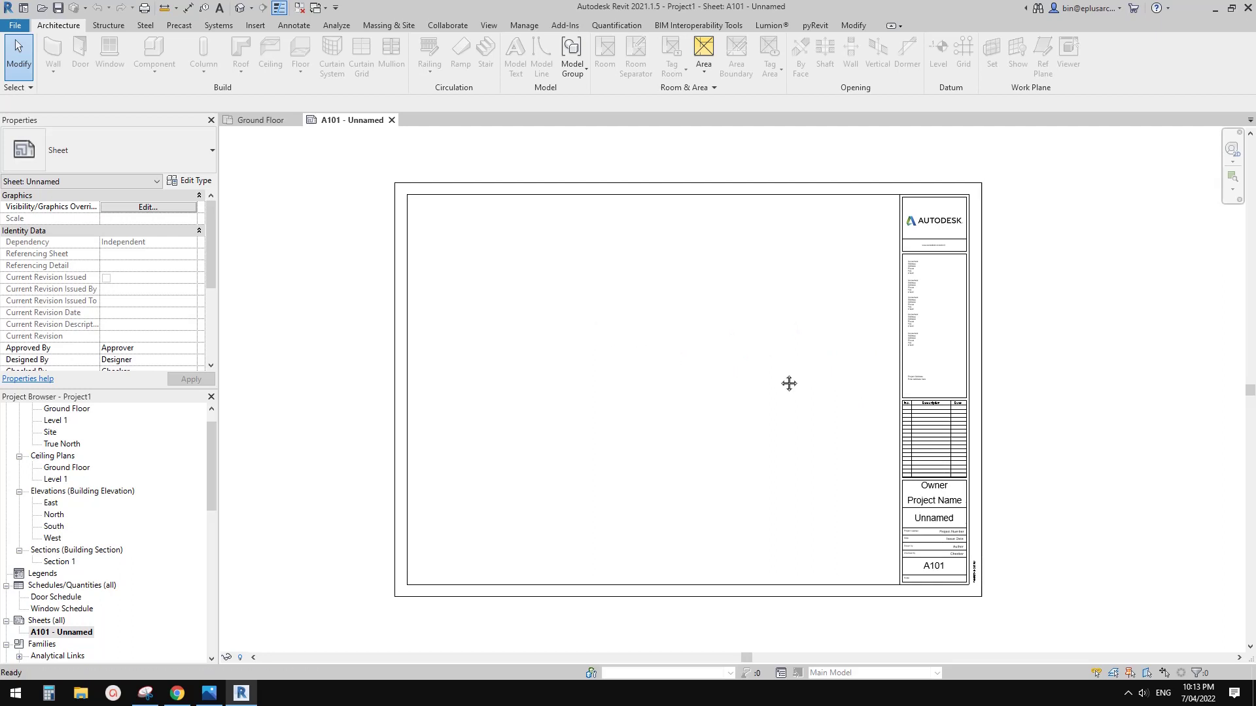
pyautogui.moveTo(908, 417); pyautogui.dragTo(894, 411, button='middle')
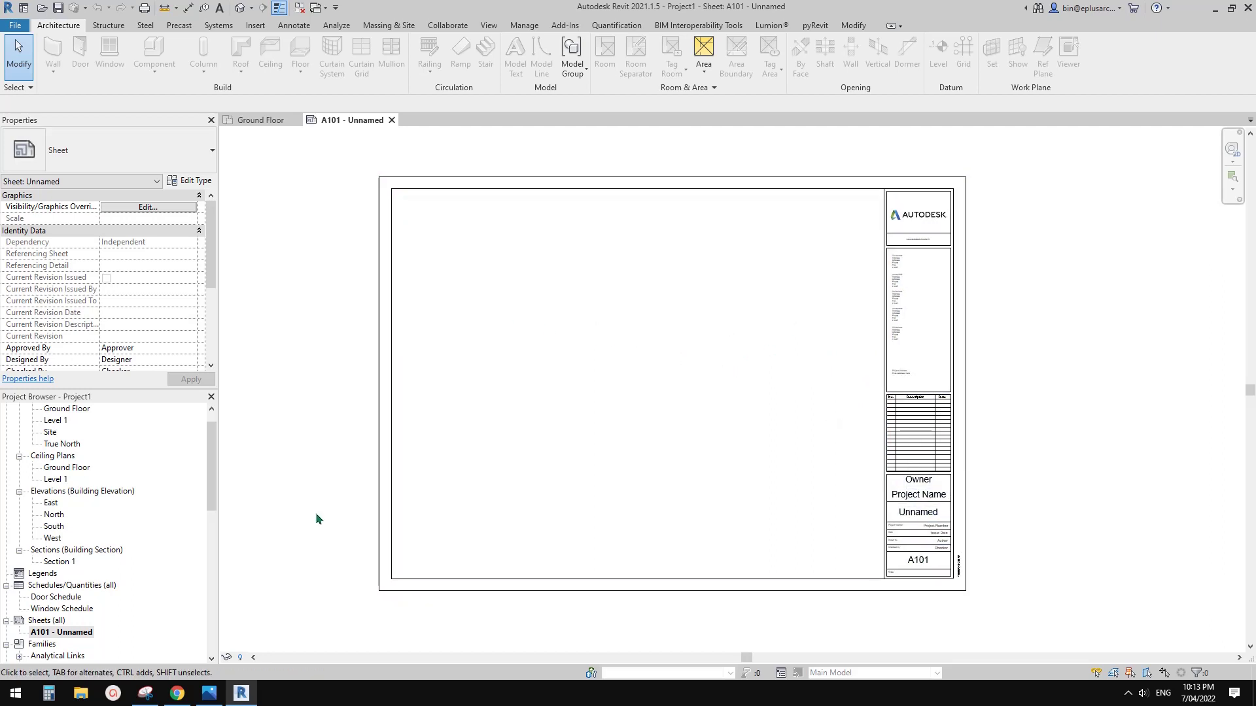
pyautogui.moveTo(548, 466); pyautogui.dragTo(539, 470, button='middle')
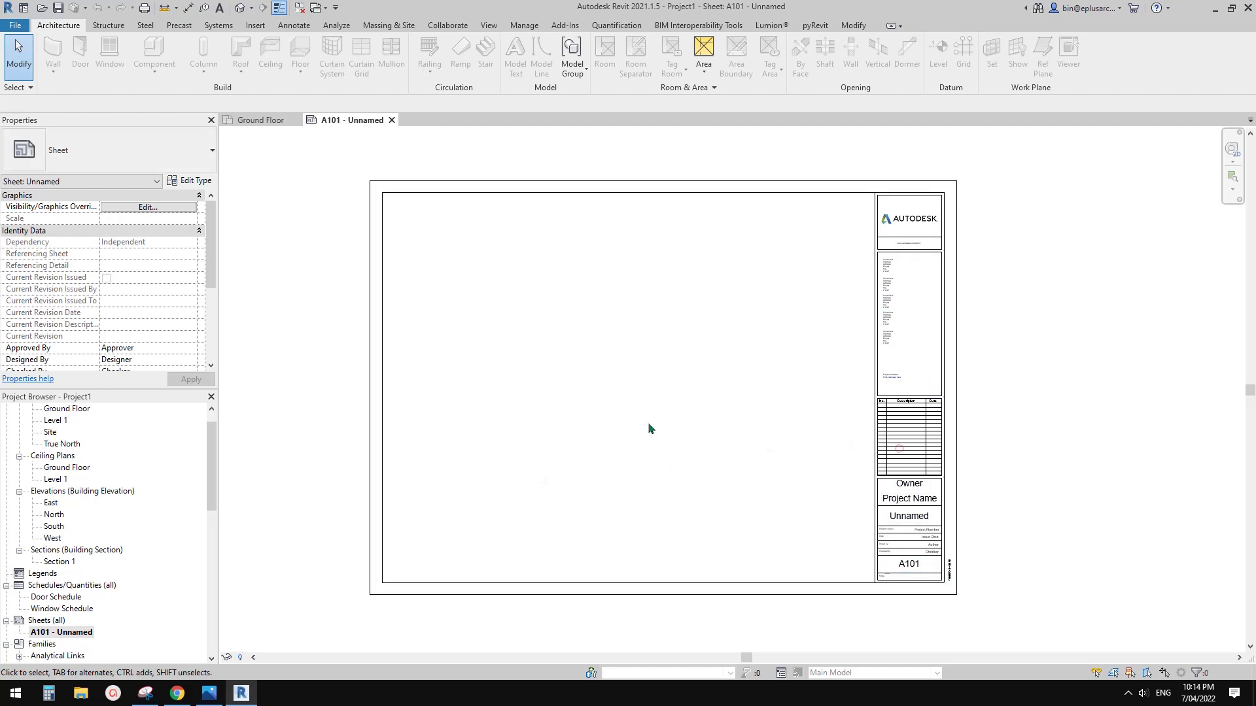
# Step: Open the type properties of the sheet's title block and browse to the Titleblocks folder of the Australia library to load a family
pyautogui.click(876, 295)
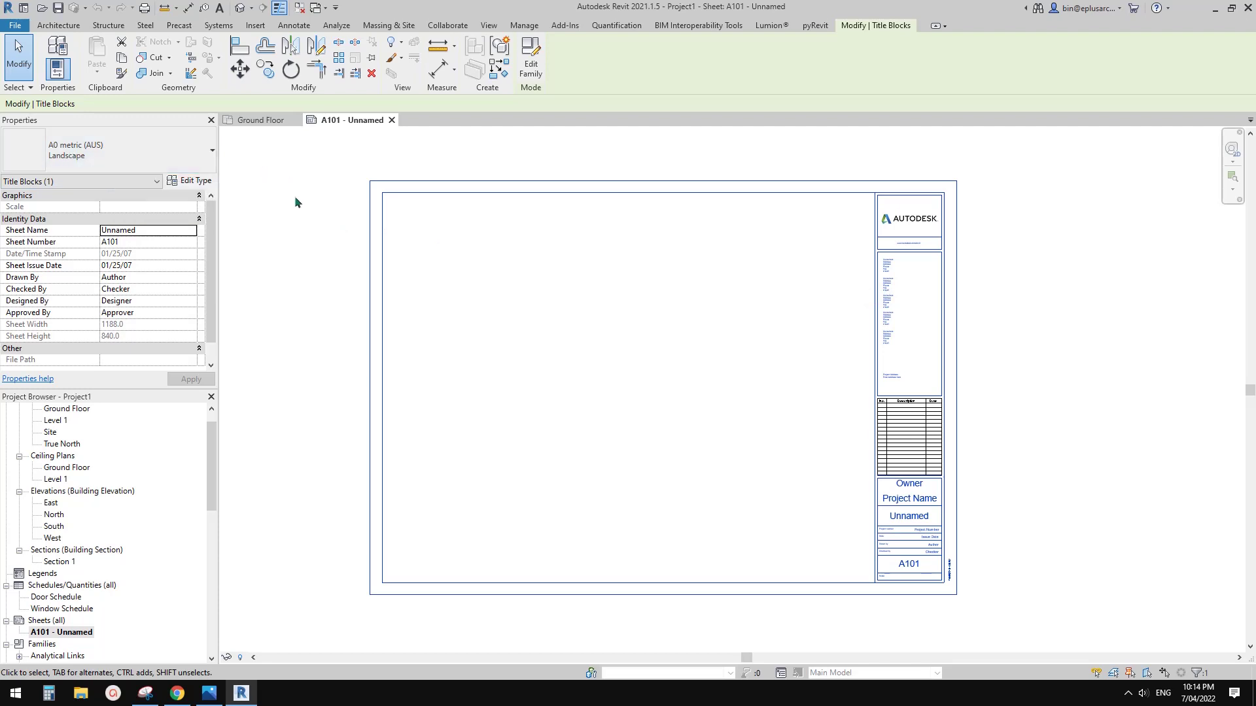
pyautogui.click(193, 182)
pyautogui.moveTo(1254, 147); pyautogui.dragTo(596, 176)
pyautogui.click(1029, 193)
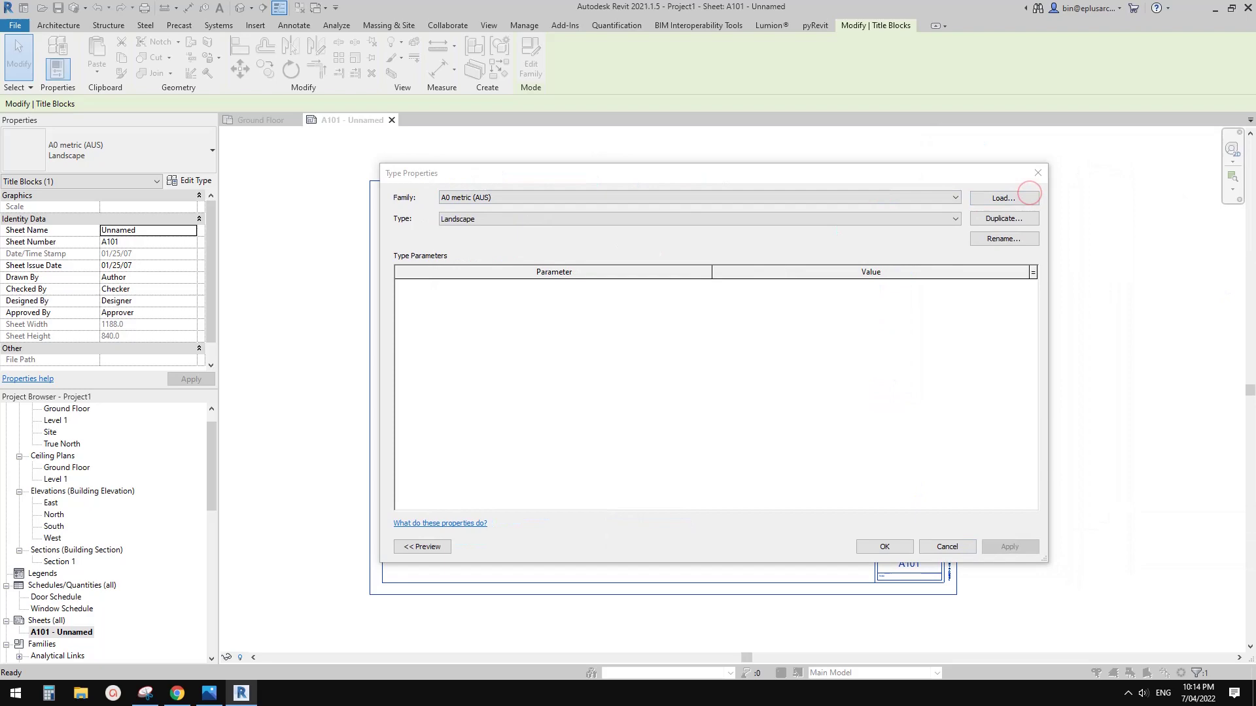
pyautogui.click(971, 218)
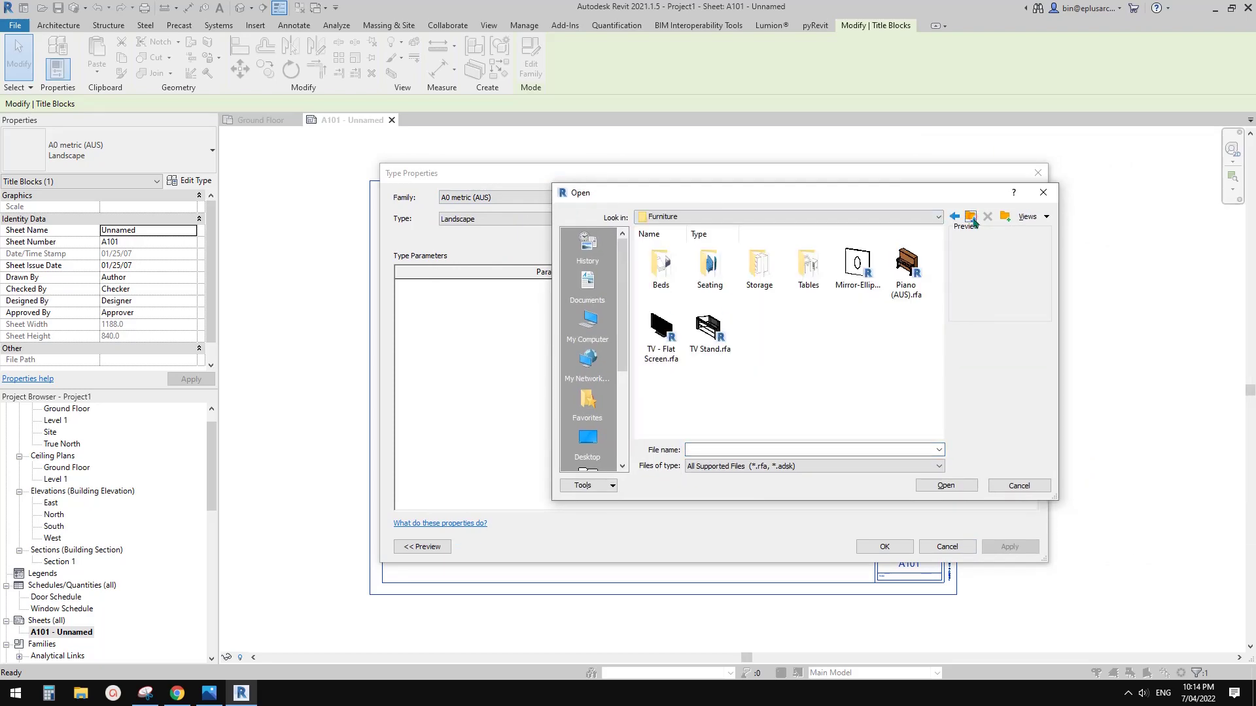
pyautogui.click(971, 217)
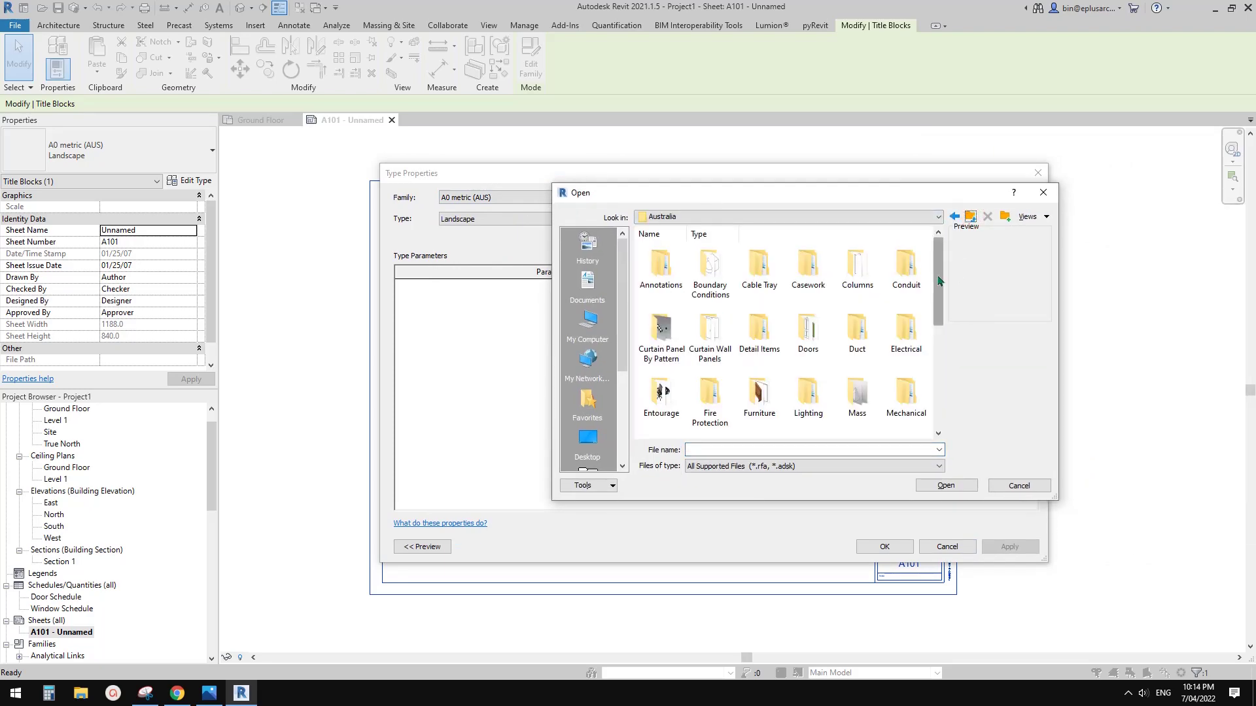
pyautogui.moveTo(939, 275); pyautogui.dragTo(940, 390)
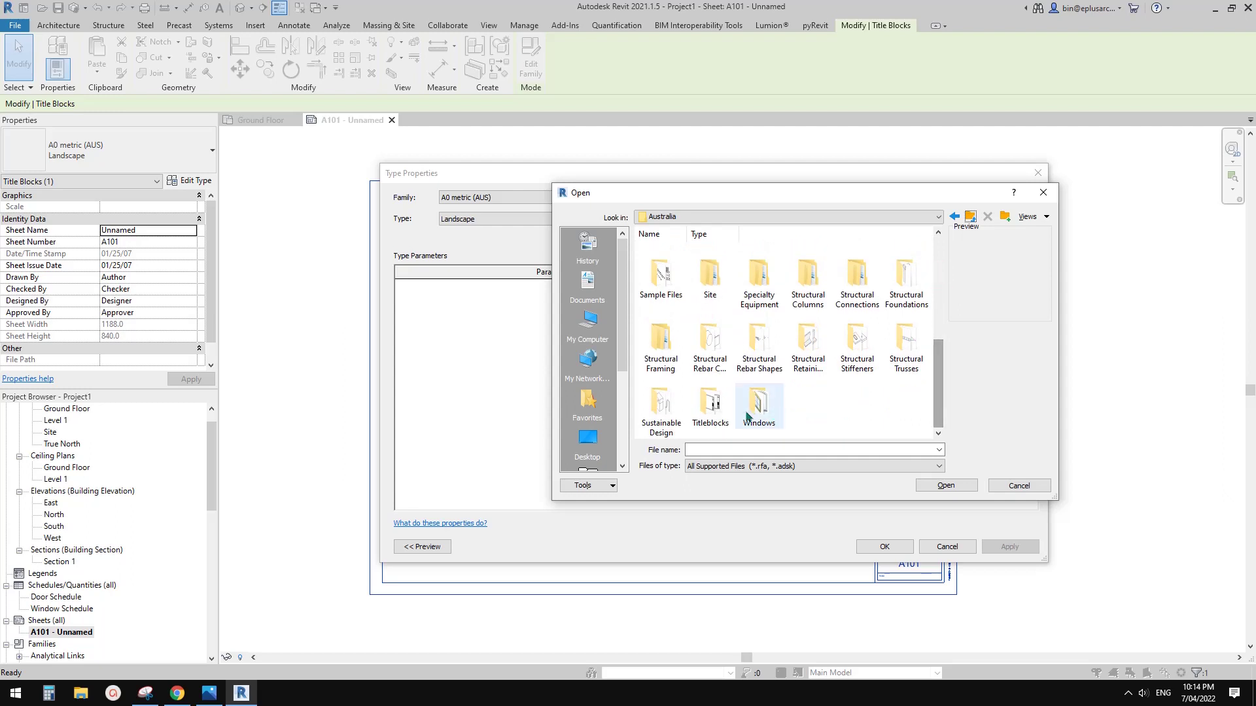
pyautogui.doubleClick(711, 409)
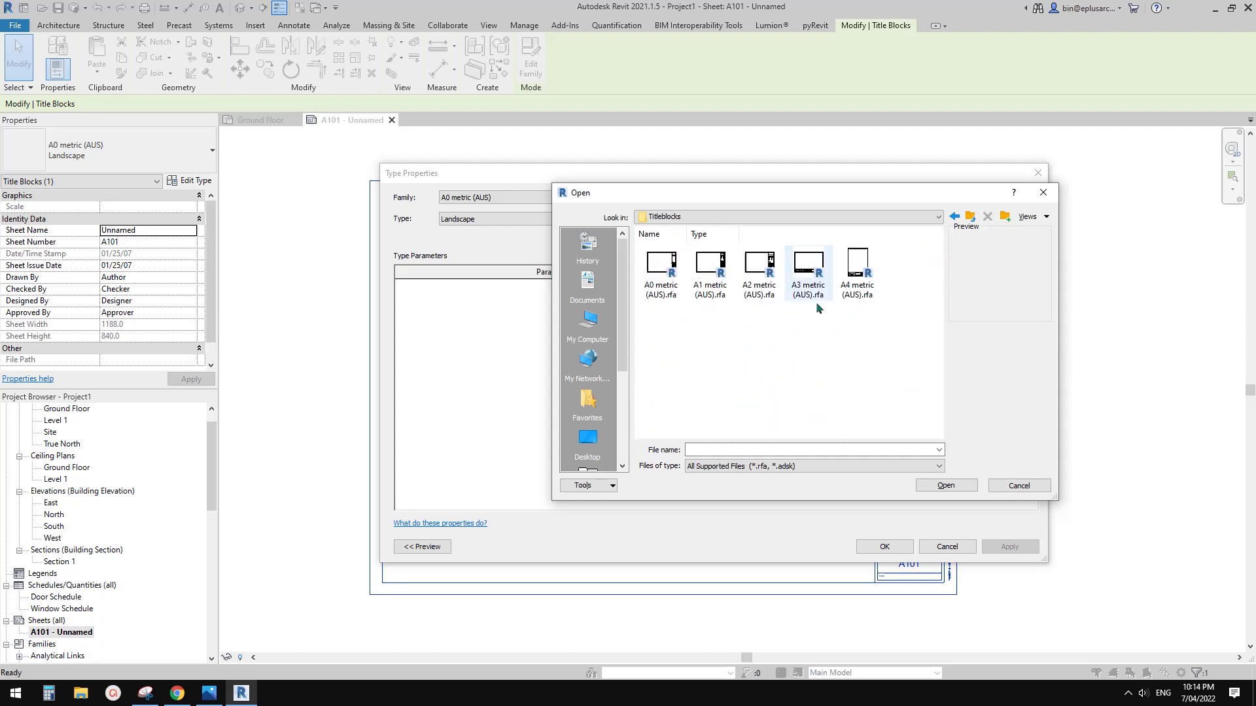
# Step: Load the A3 metric (AUS).rfa family and apply it as the sheet's title block
pyautogui.click(816, 298)
pyautogui.click(946, 488)
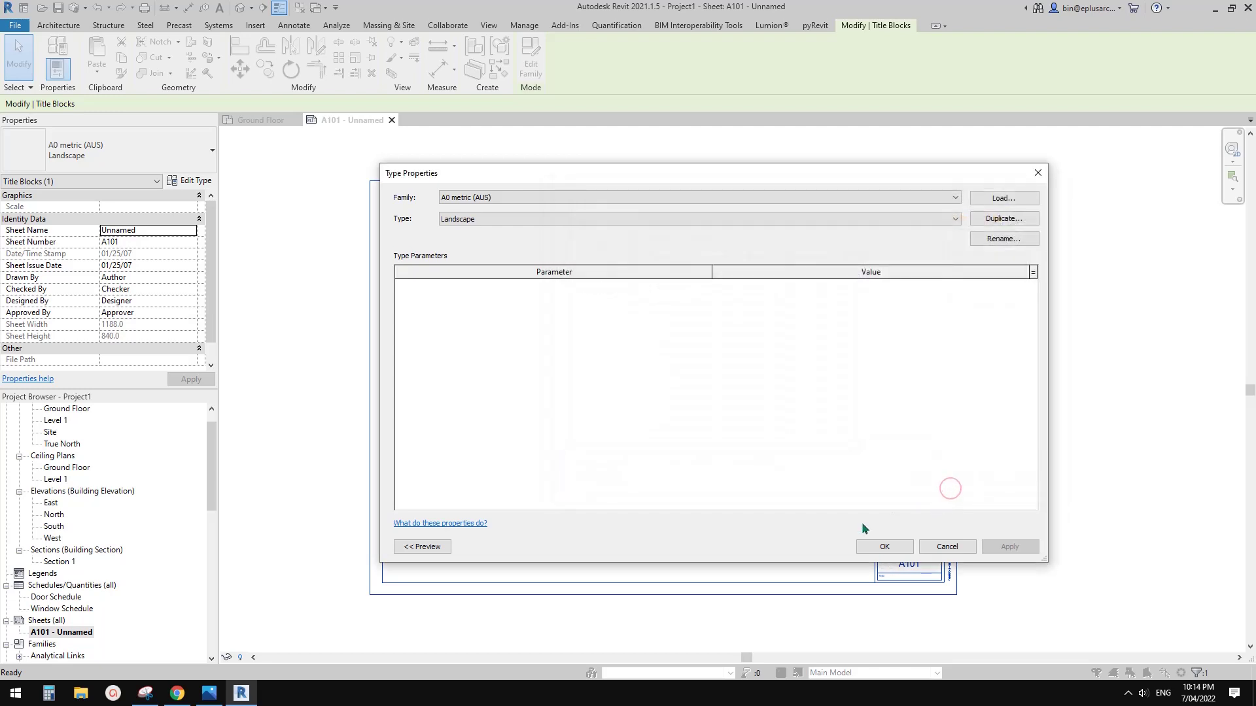
pyautogui.click(889, 549)
pyautogui.moveTo(777, 431); pyautogui.dragTo(833, 360, button='middle')
pyautogui.scroll(2, 496, 507)
pyautogui.moveTo(534, 499); pyautogui.dragTo(614, 499, button='middle')
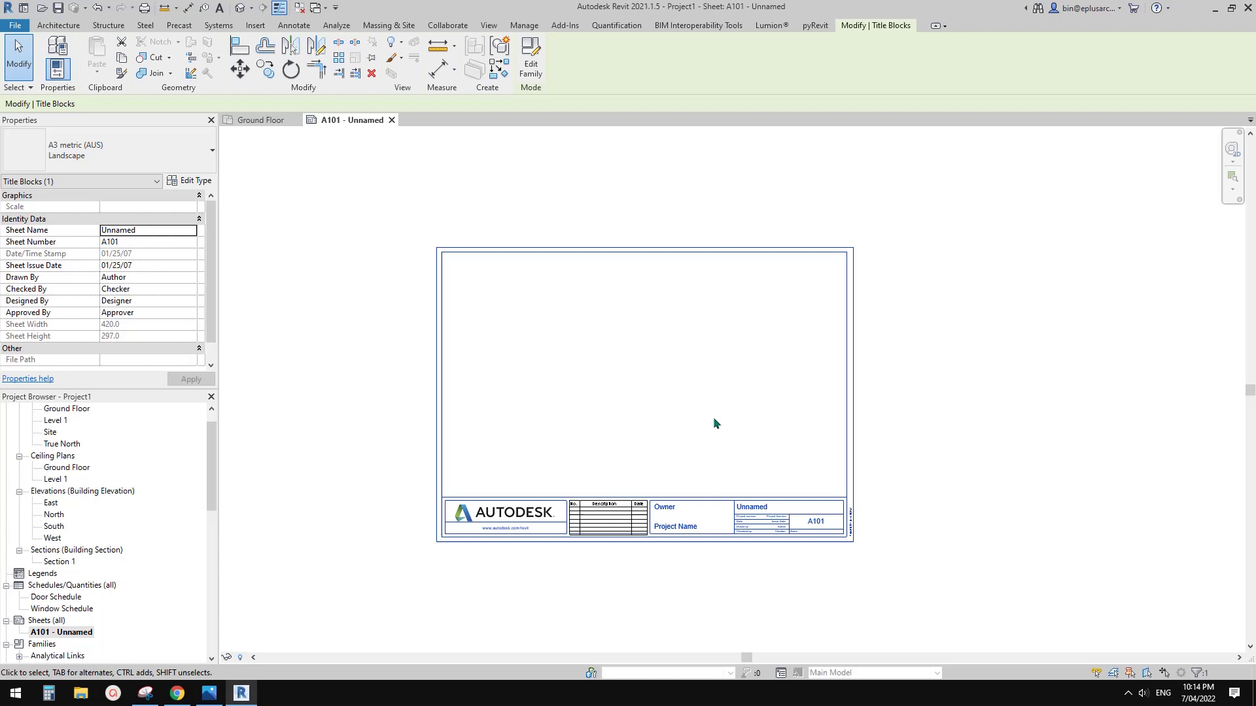
pyautogui.scroll(1, 700, 423)
pyautogui.click(711, 434)
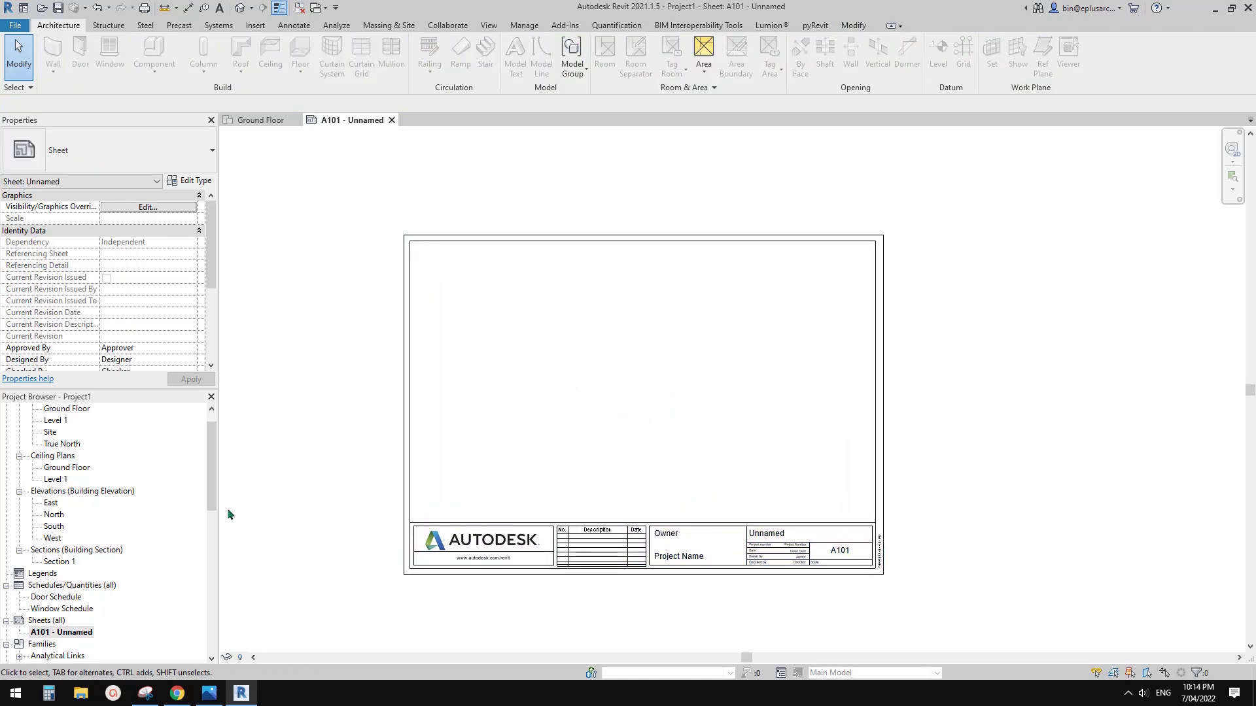
# Step: Draw a rectangle of Double brick - 270 walls, 8000 high and about 76 m long, around the section line in the Ground Floor plan
pyautogui.scroll(1, 66, 442)
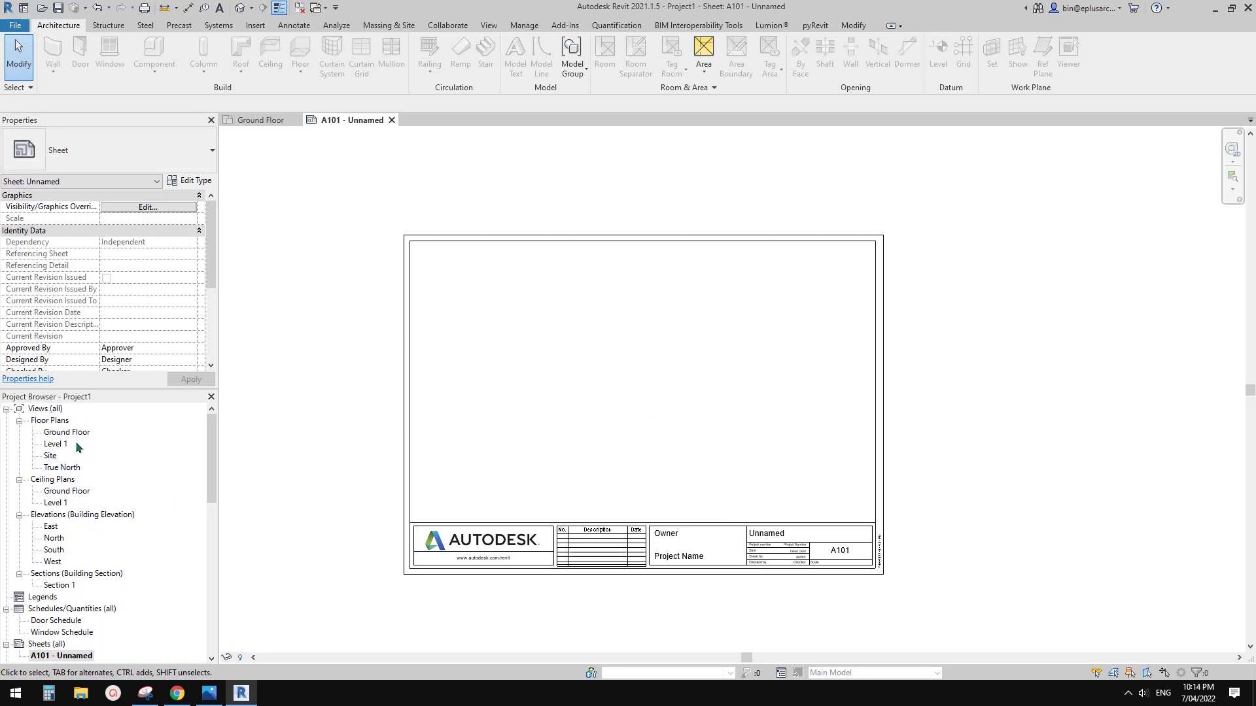
pyautogui.doubleClick(57, 435)
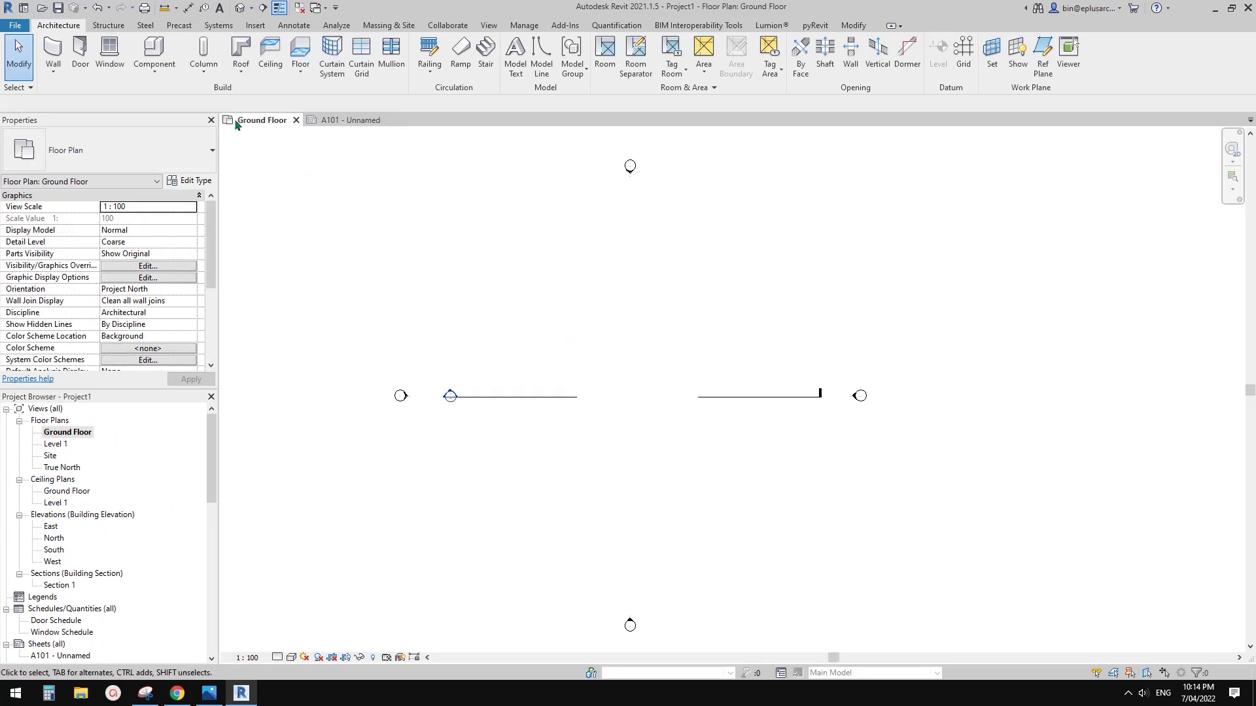
pyautogui.press('w')
pyautogui.press('a')
pyautogui.click(540, 43)
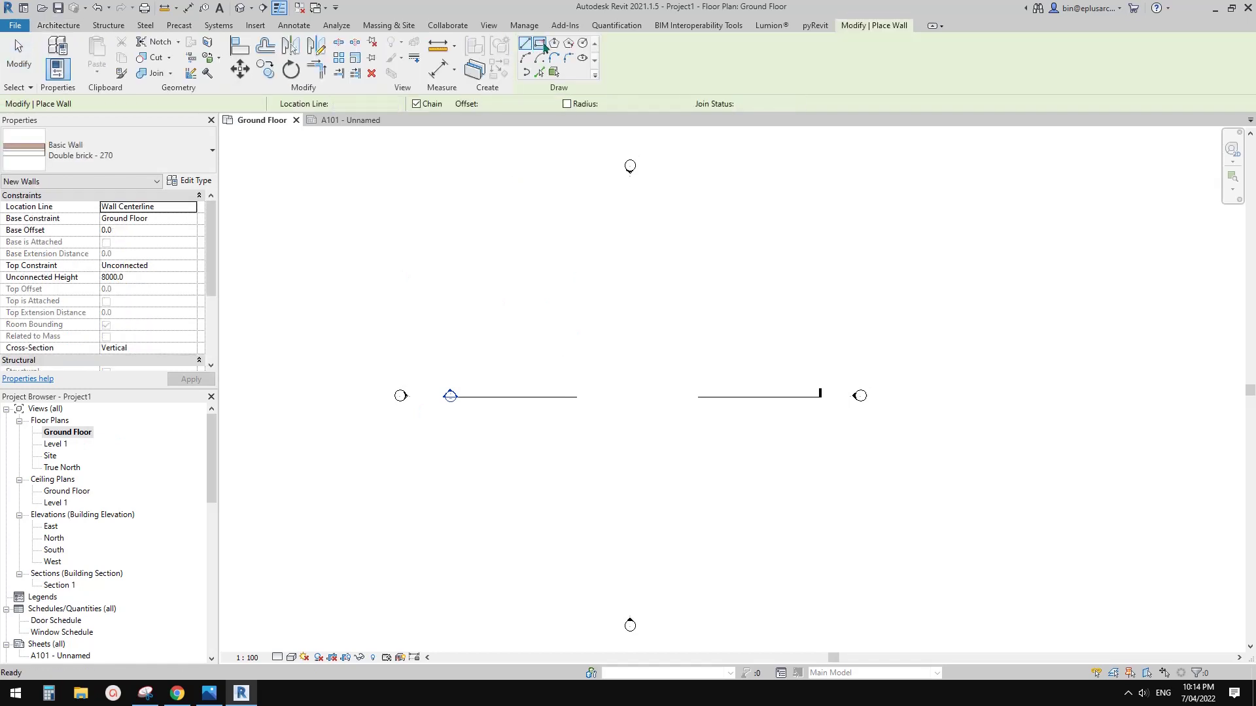
pyautogui.click(334, 312)
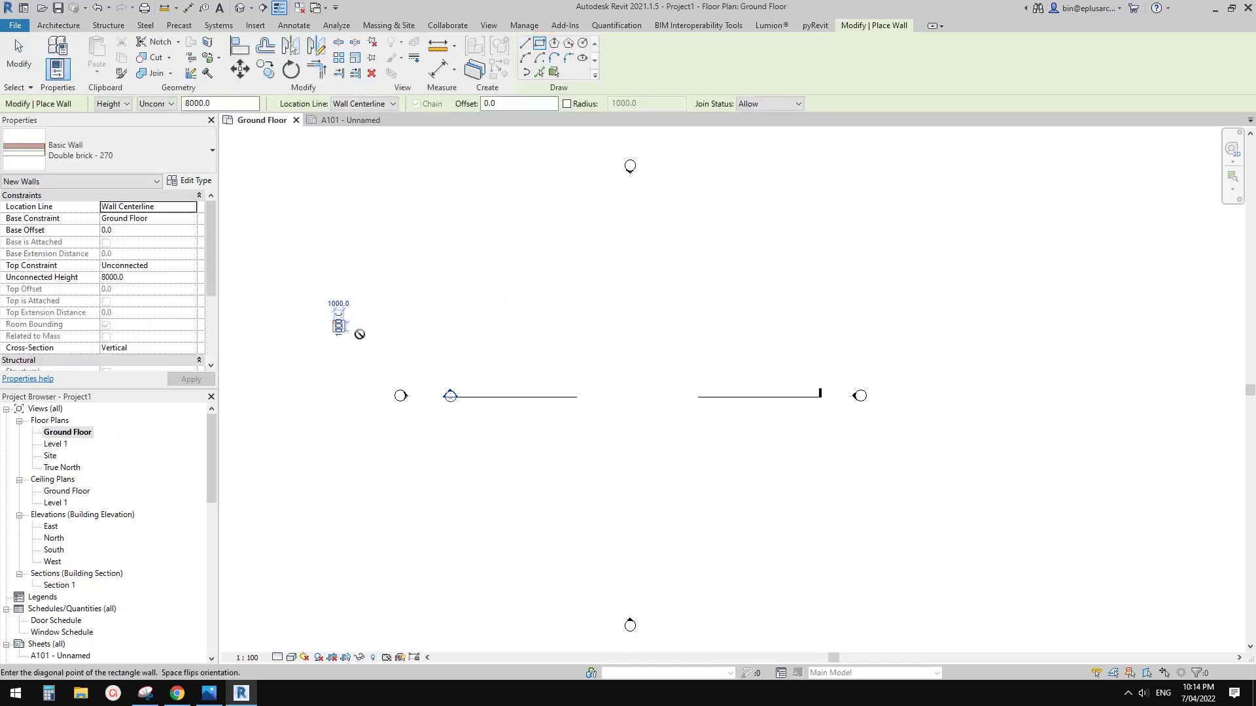
pyautogui.click(1028, 440)
pyautogui.press('Escape')
pyautogui.press('Escape')
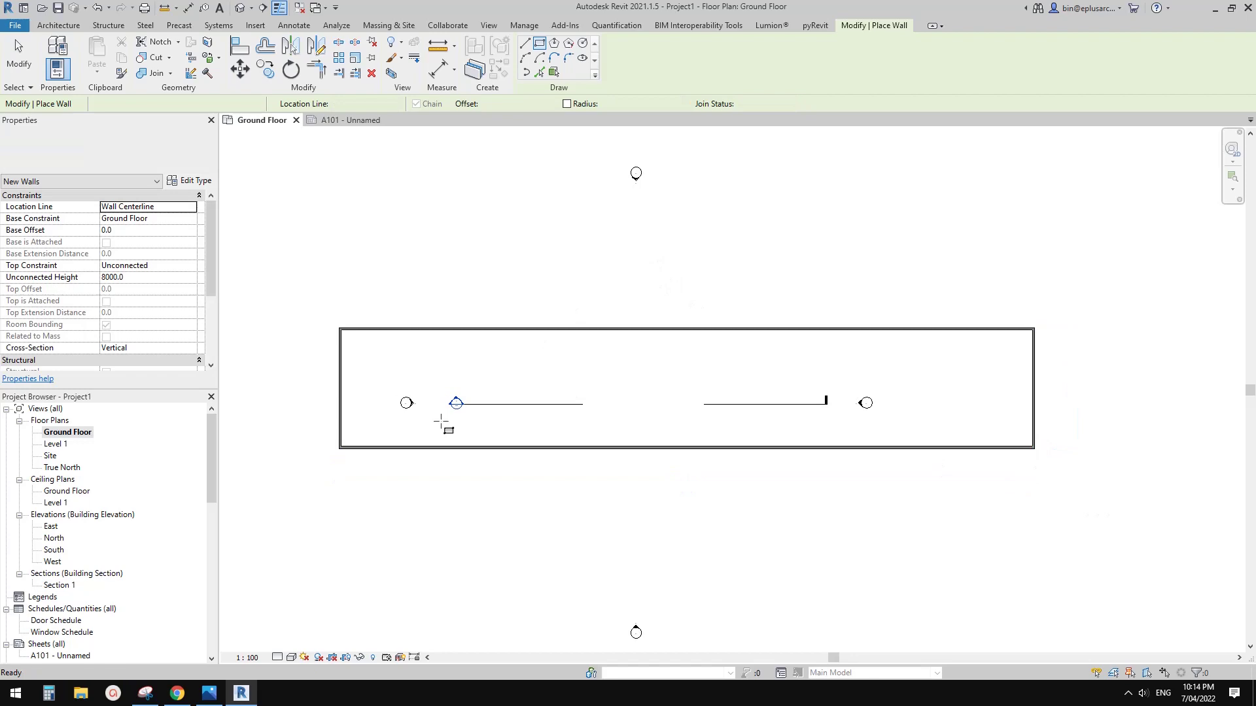
# Step: Create a Generic - 400mm footprint roof based on Level 1, picking the whole wall chain as its boundary with a 30° slope
pyautogui.click(240, 50)
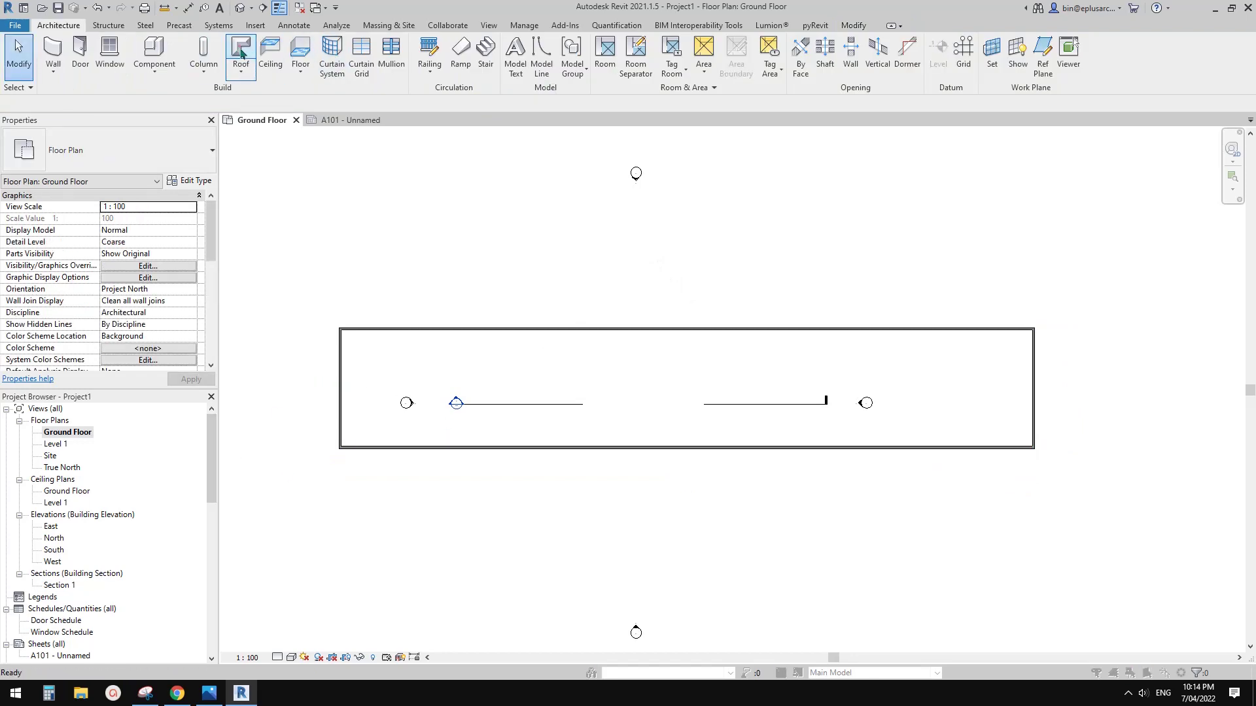
pyautogui.click(594, 266)
pyautogui.press('Tab')
pyautogui.click(653, 331)
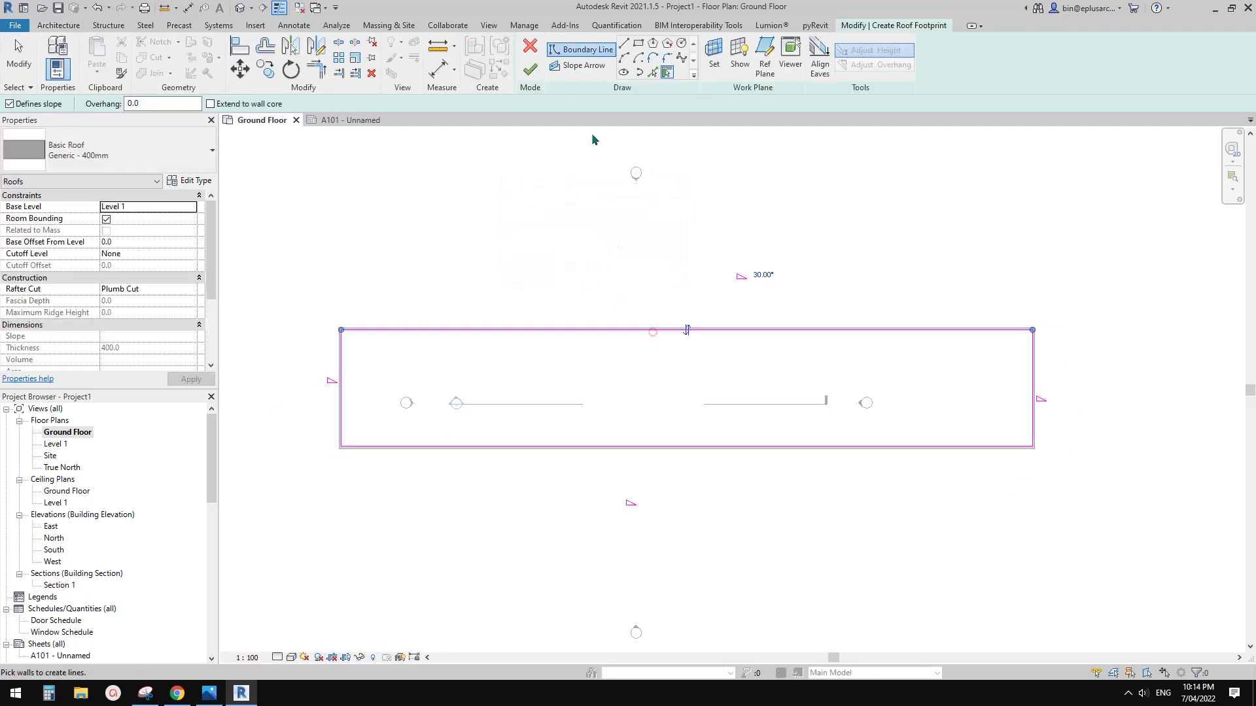
pyautogui.click(534, 68)
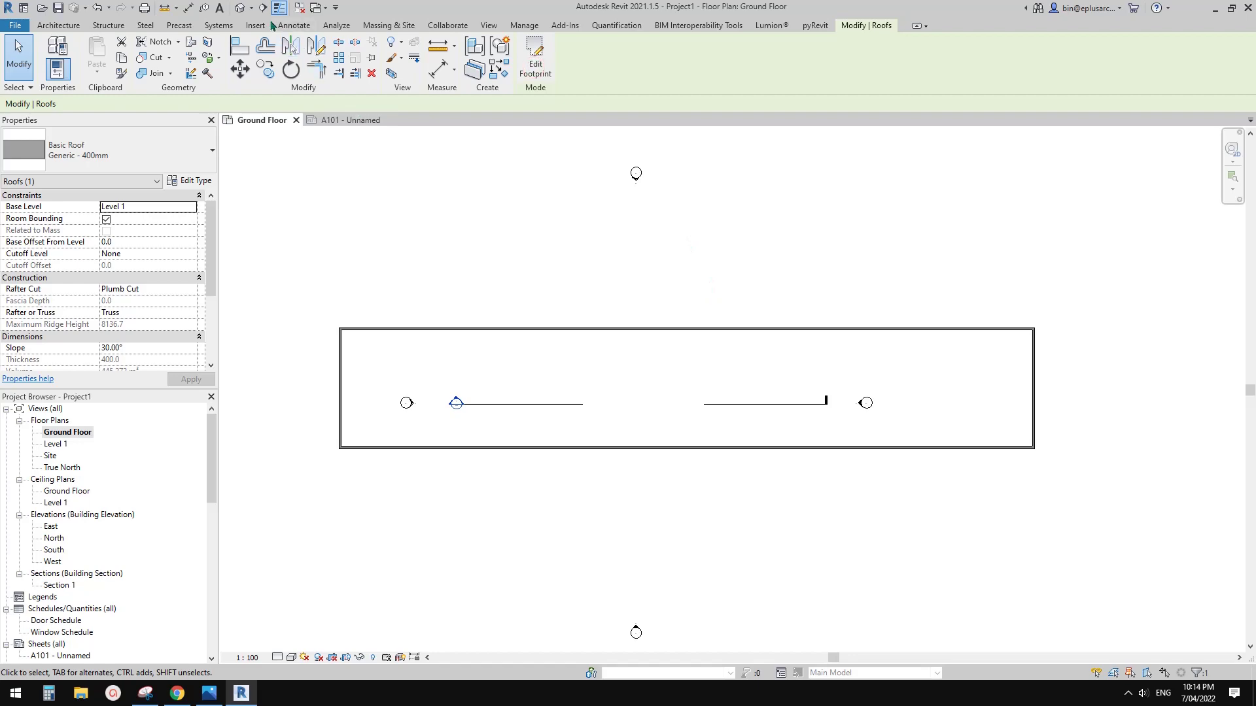
# Step: In the 3D view, flip the roof's footprint boundary to the outer wall faces and attach the walls to the roof
pyautogui.click(240, 7)
pyautogui.doubleClick(680, 334)
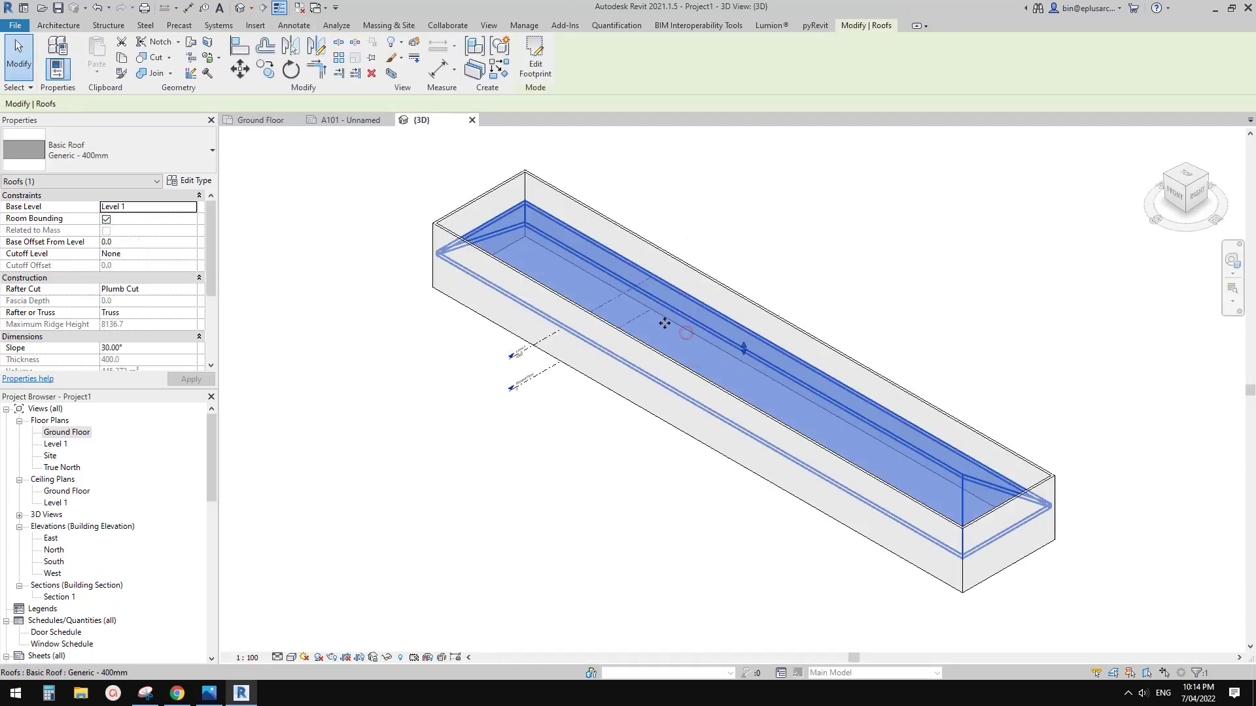
pyautogui.click(717, 419)
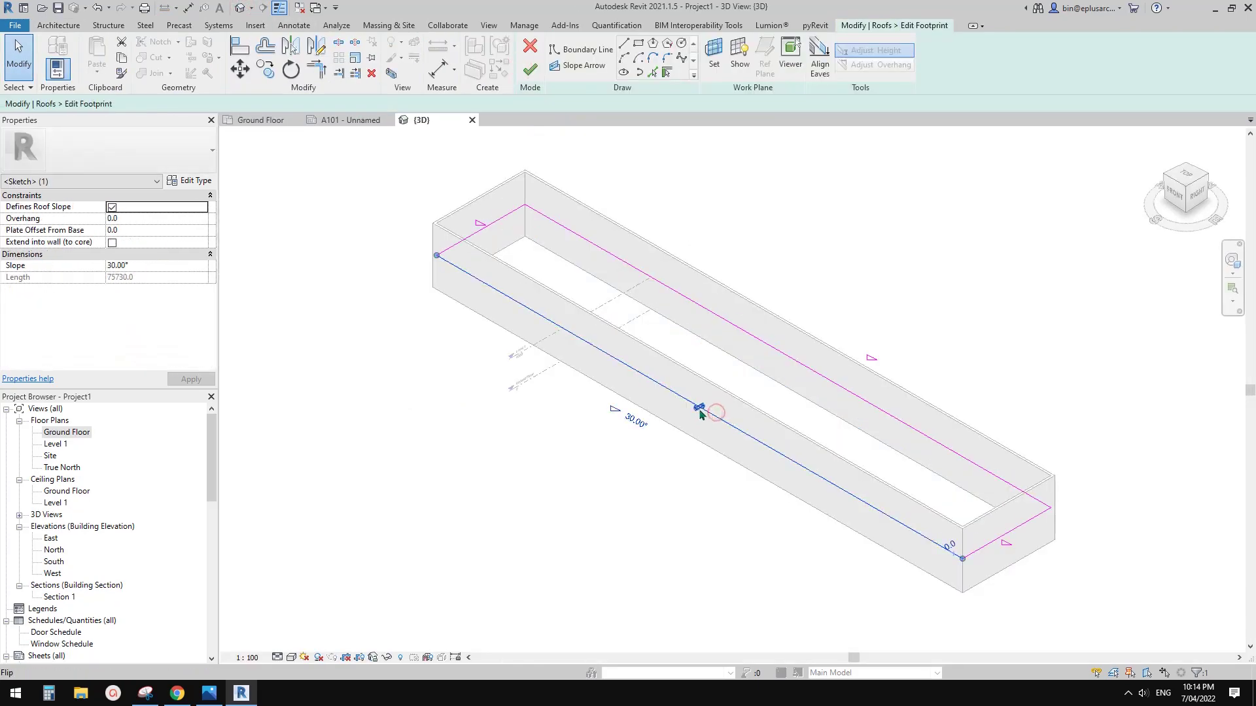
pyautogui.click(700, 407)
pyautogui.click(526, 73)
pyautogui.click(525, 76)
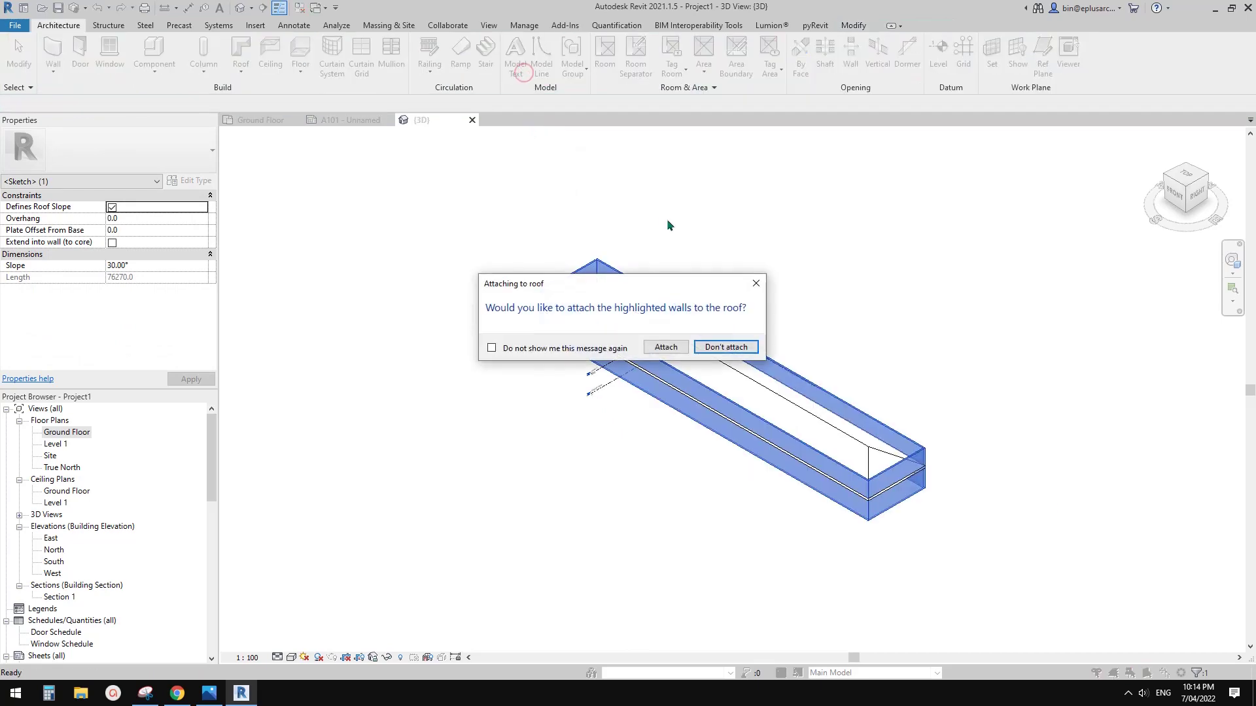
pyautogui.click(666, 347)
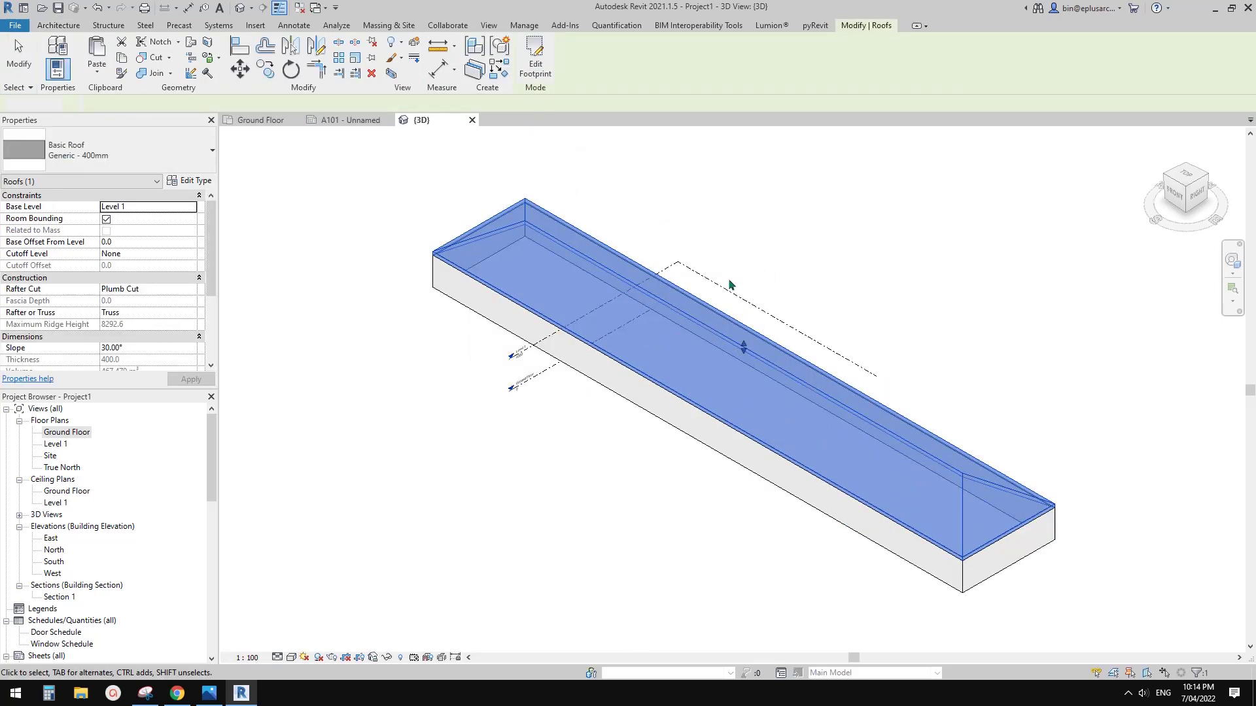
# Step: View the South elevation, then return to the Ground Floor plan and go to that elevation from its marker below the building
pyautogui.doubleClick(54, 563)
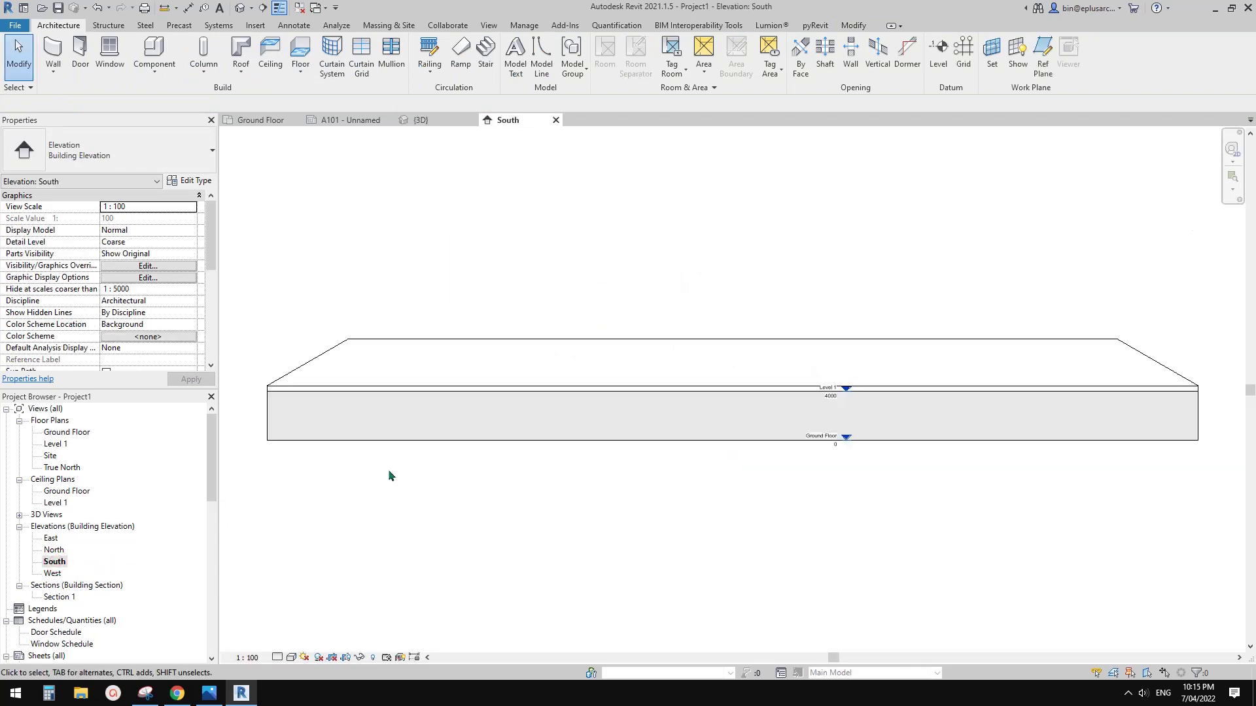
pyautogui.doubleClick(52, 432)
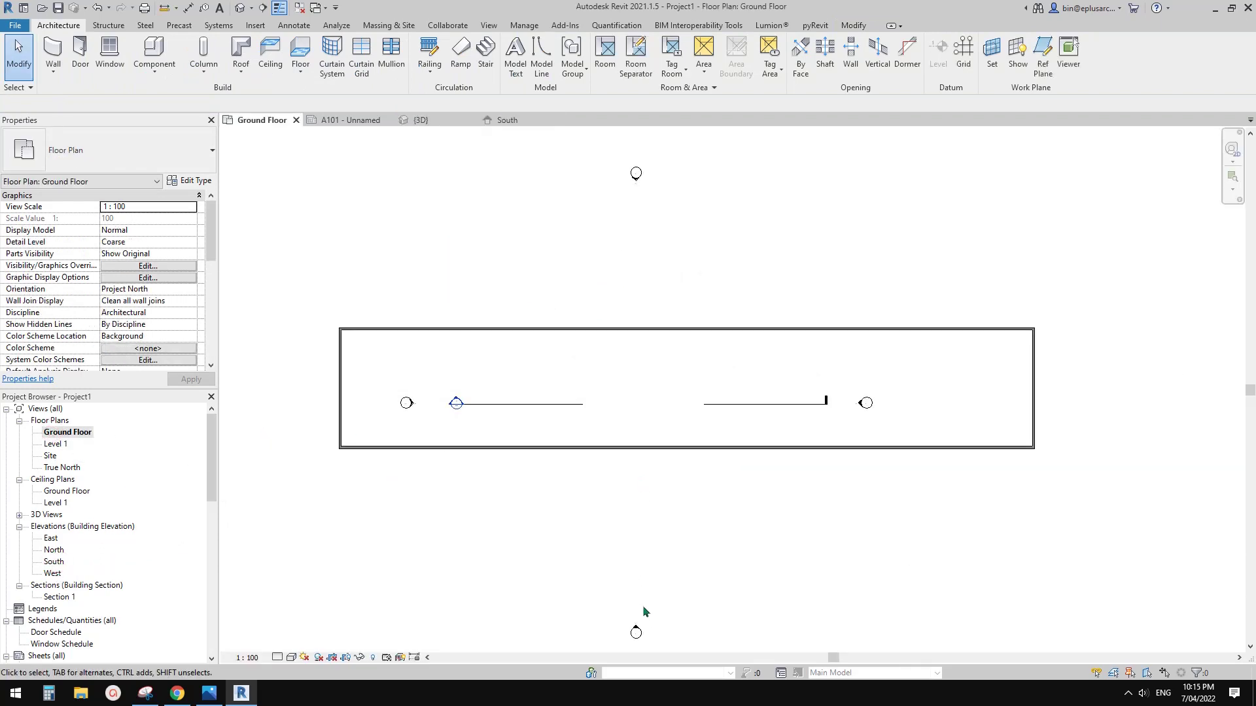
pyautogui.click(635, 629)
pyautogui.rightClick(636, 627)
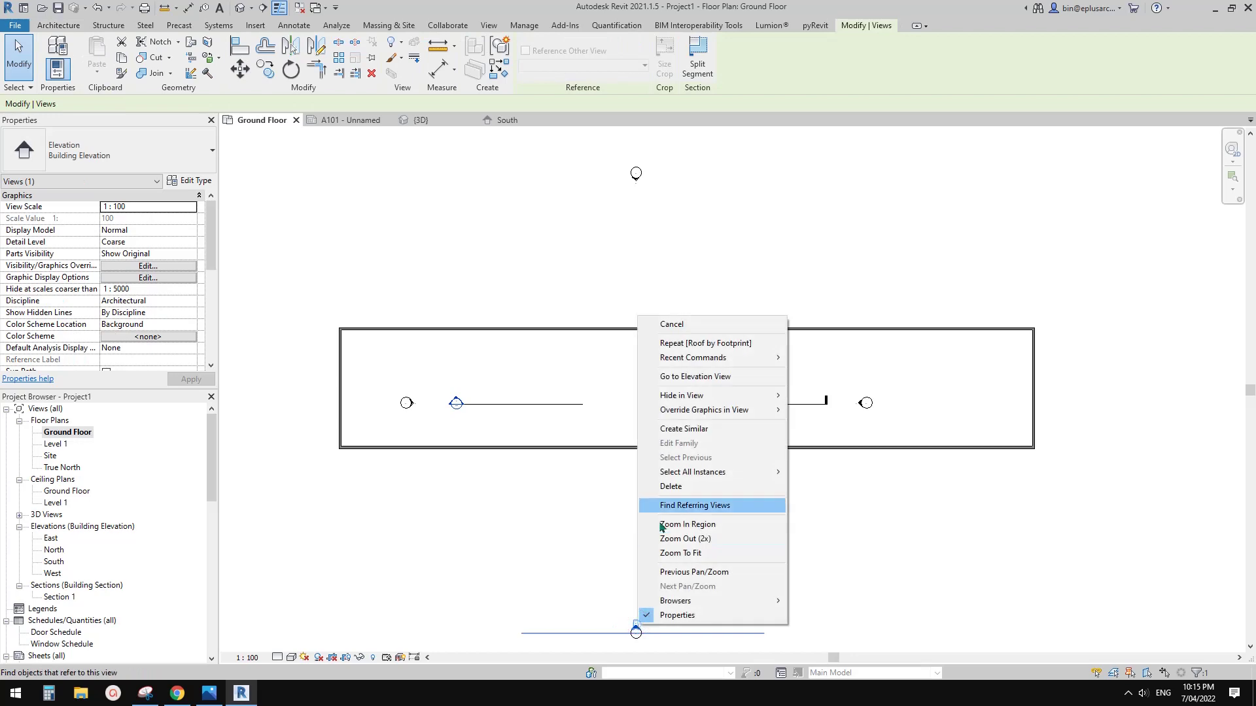
pyautogui.click(703, 377)
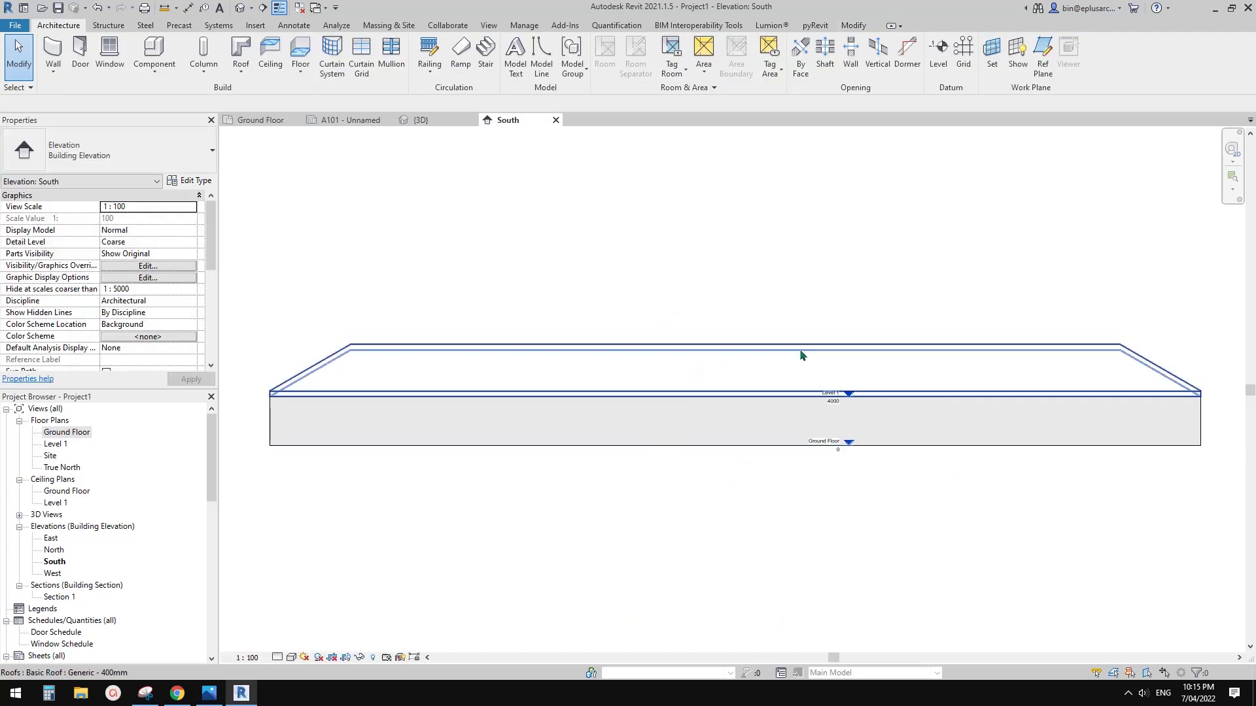
# Step: Place an aligned vertical dimension beside the building's left end, from the wall base to the roof's upper eave line
pyautogui.moveTo(533, 437); pyautogui.dragTo(633, 427, button='middle')
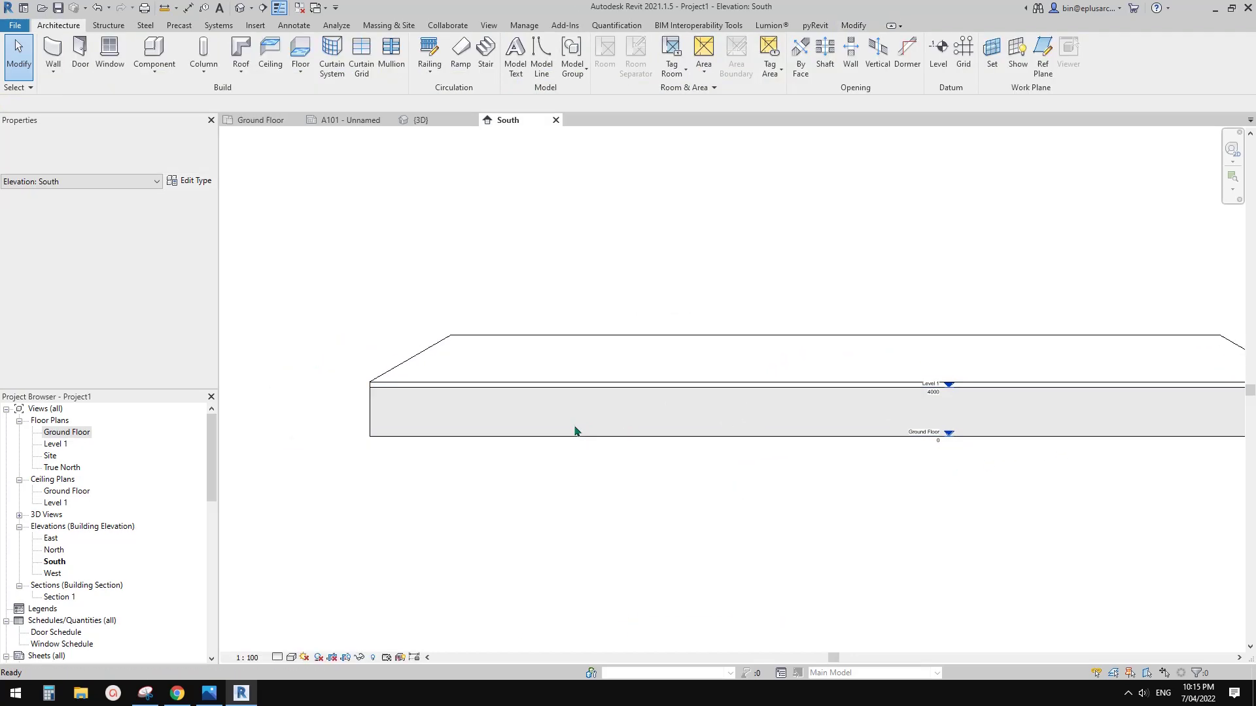
pyautogui.scroll(1, 498, 432)
pyautogui.press('d')
pyautogui.press('i')
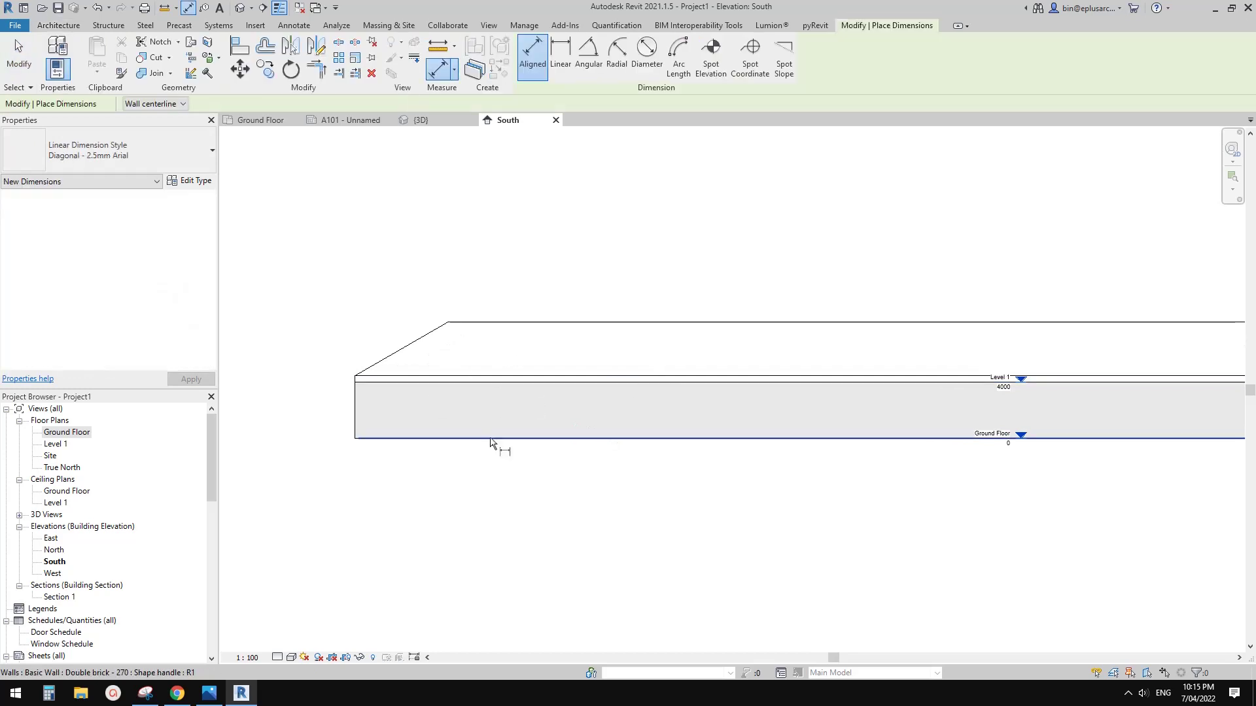
pyautogui.click(407, 439)
pyautogui.click(388, 376)
pyautogui.click(304, 379)
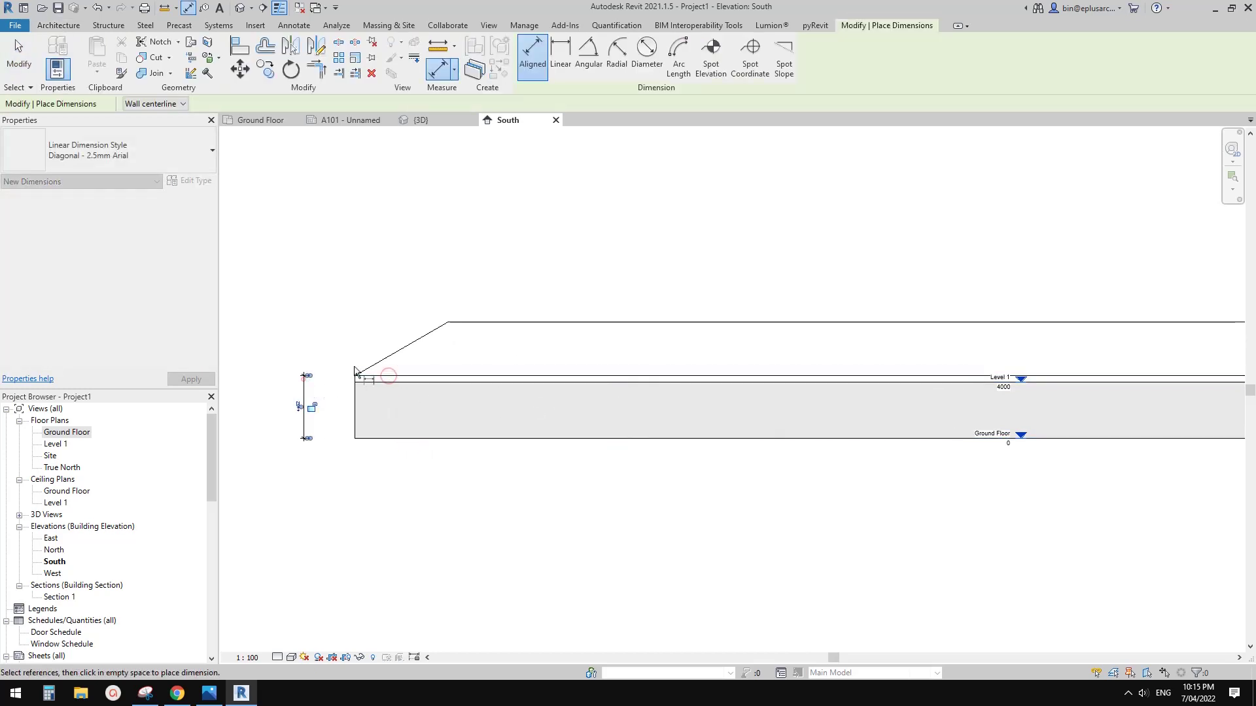
# Step: Dimension the roof height from the ridge to the upper eave line, aligned with the wall height dimension beside the building
pyautogui.click(476, 322)
pyautogui.click(459, 377)
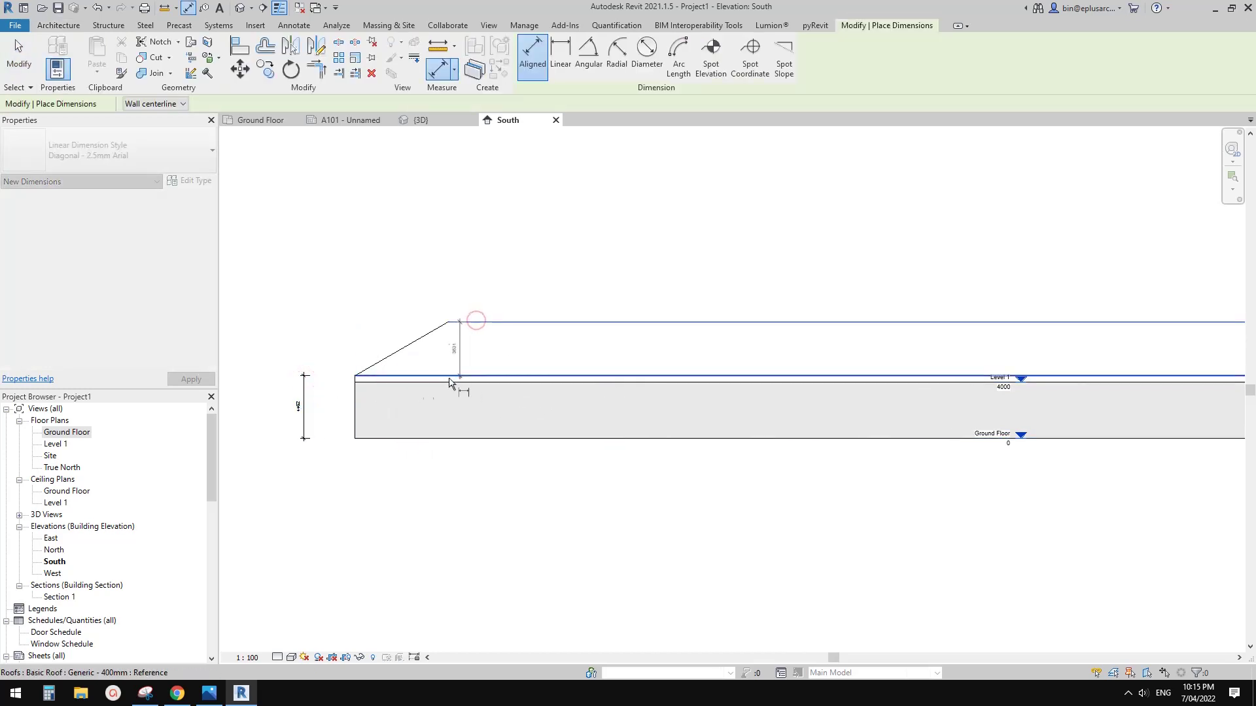
pyautogui.click(307, 380)
# Step: Place a short Arial 1.0mm text note on the roof near its left hip
pyautogui.press('t')
pyautogui.press('x')
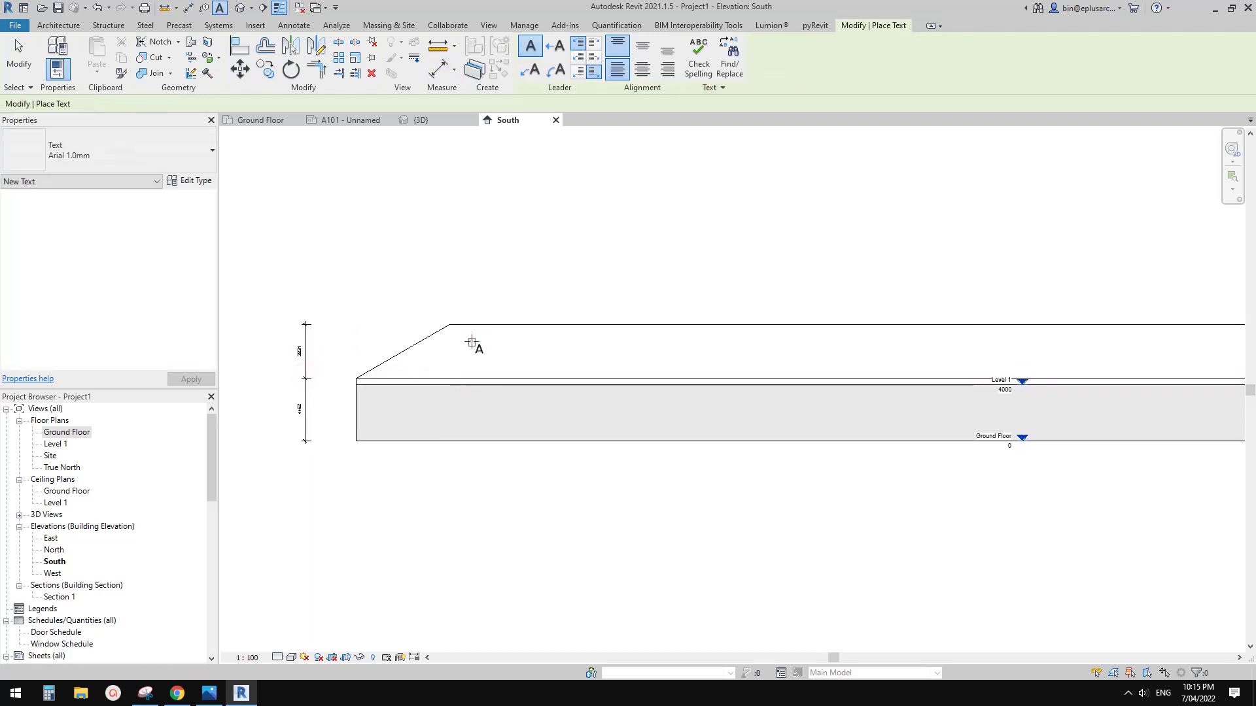
pyautogui.click(472, 342)
pyautogui.click(525, 292)
# Step: Place two M_Single-Flush 0813 x 2134mm doors in the South wall, in the left part of the building
pyautogui.moveTo(568, 412); pyautogui.dragTo(557, 417, button='middle')
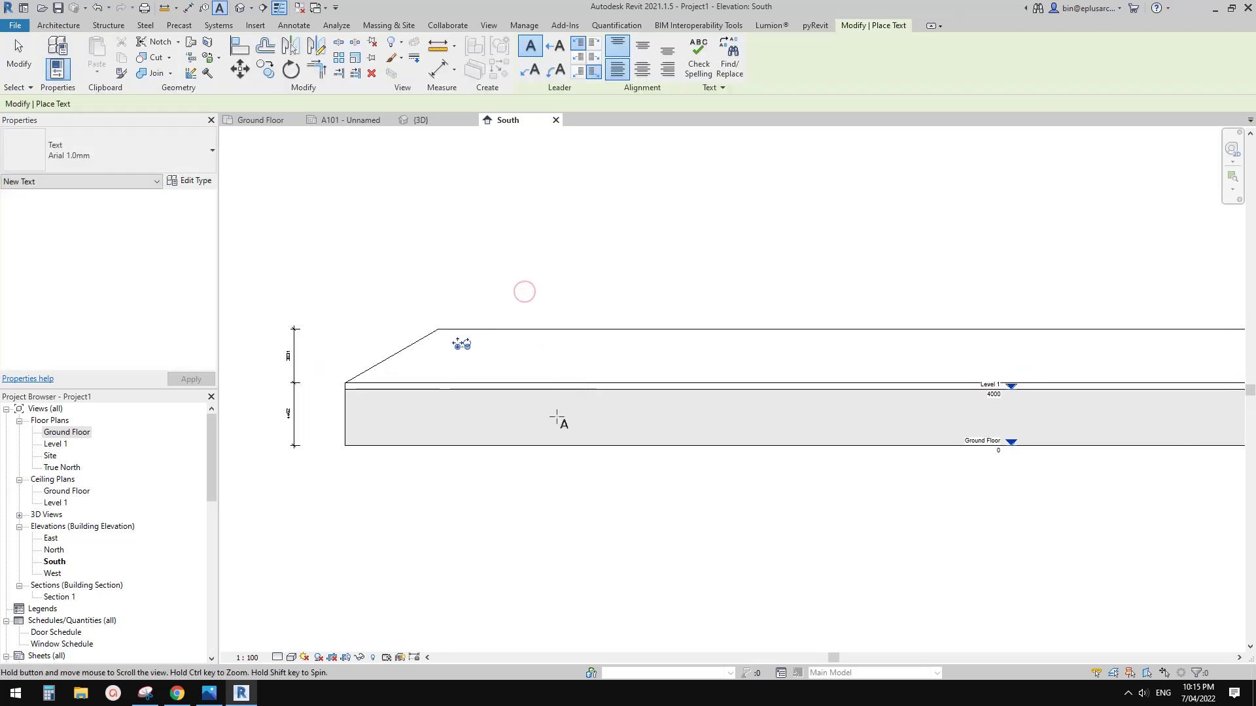
pyautogui.press('d')
pyautogui.press('r')
pyautogui.click(499, 430)
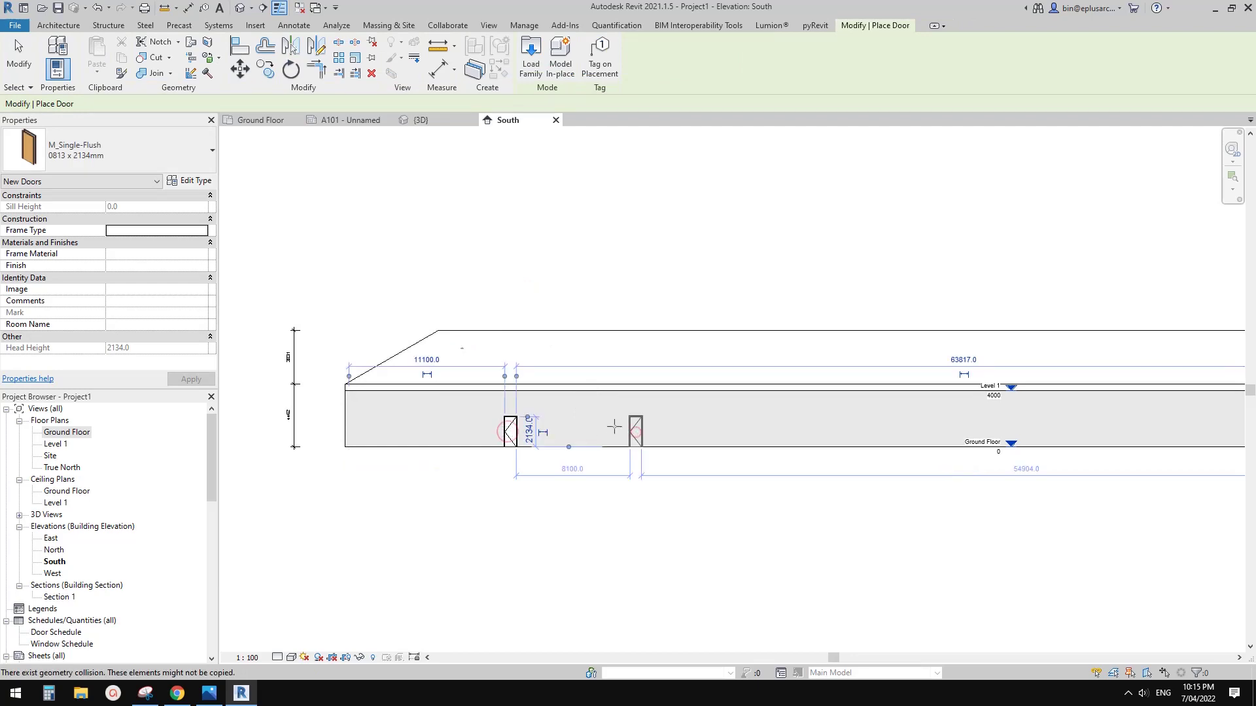
pyautogui.click(635, 432)
# Step: Tag both doors by category in the South elevation
pyautogui.scroll(2, 616, 427)
pyautogui.press('t')
pyautogui.press('g')
pyautogui.click(453, 435)
pyautogui.click(649, 426)
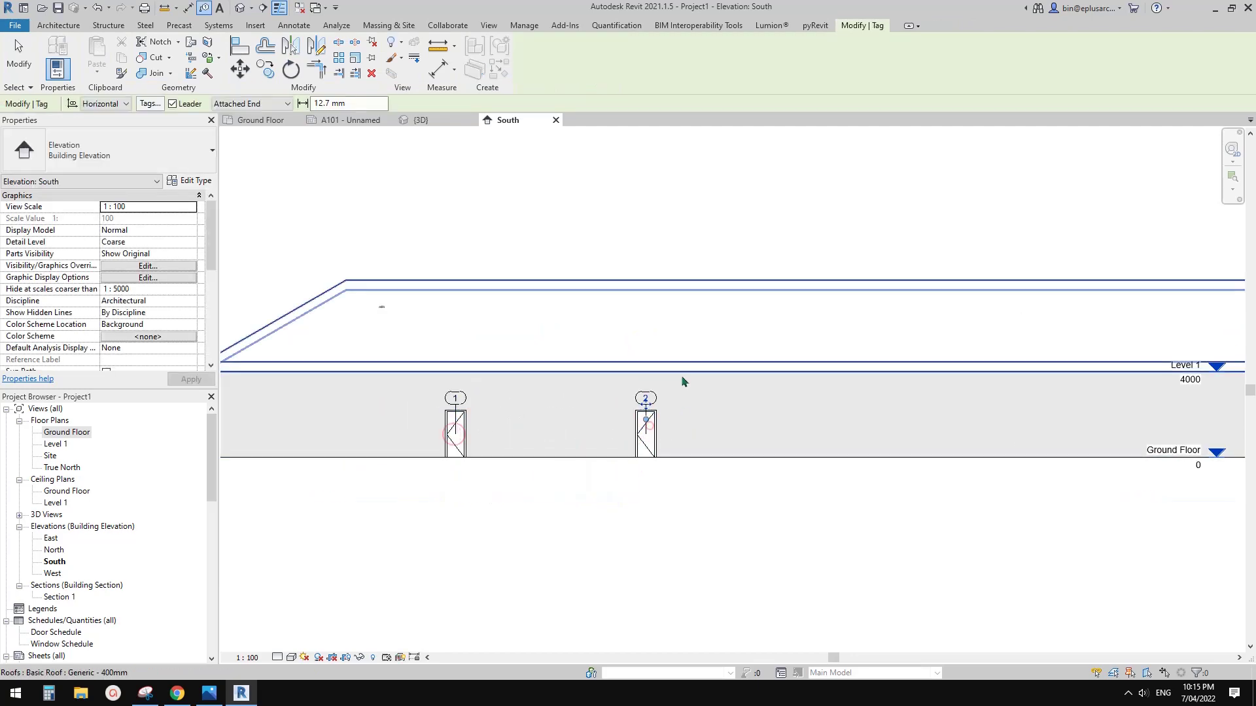
pyautogui.scroll(-4, 656, 334)
pyautogui.press('Escape')
pyautogui.press('Escape')
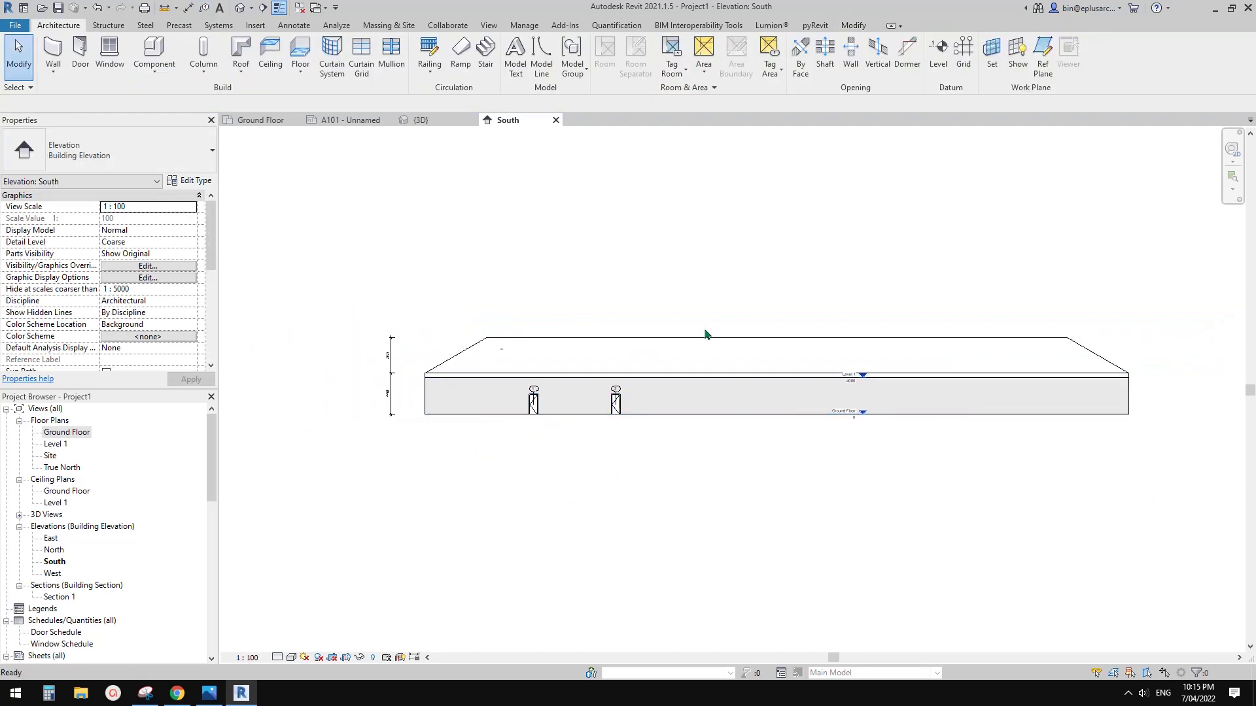
# Step: Move the second door along the South wall to near the building's right end
pyautogui.rightClick(731, 265)
pyautogui.press('Escape')
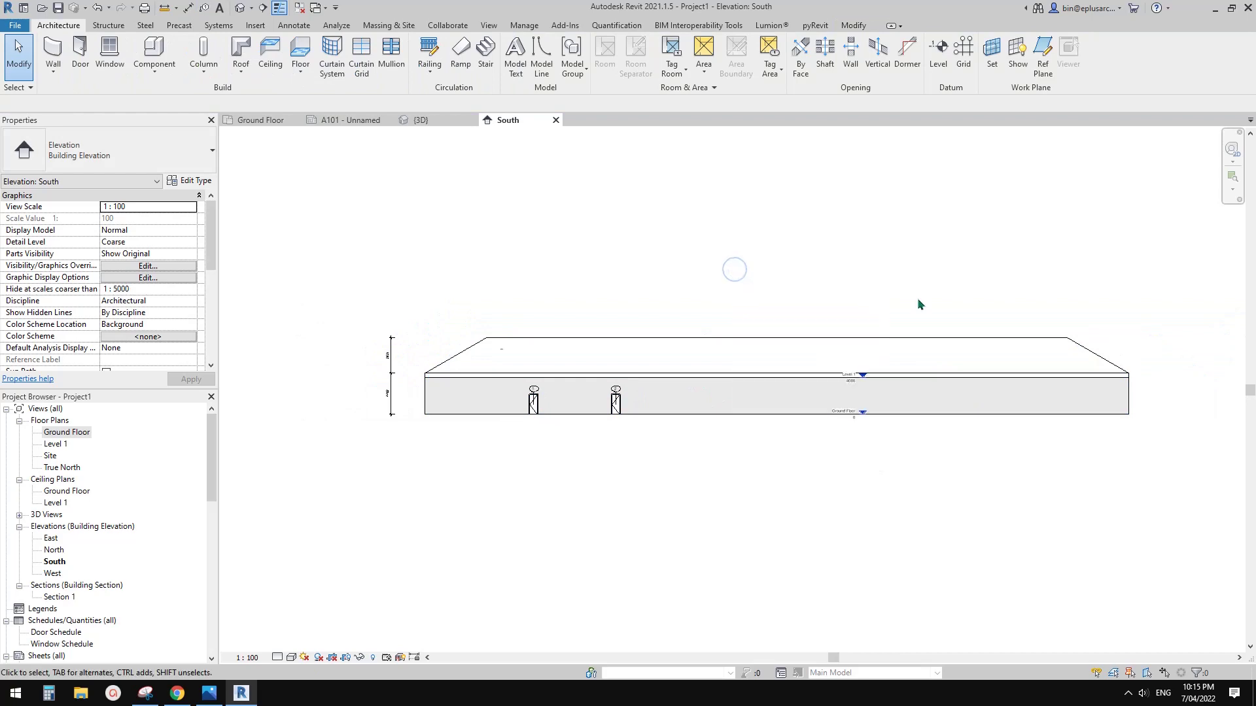
pyautogui.click(616, 405)
pyautogui.moveTo(617, 406); pyautogui.dragTo(995, 406)
pyautogui.click(828, 270)
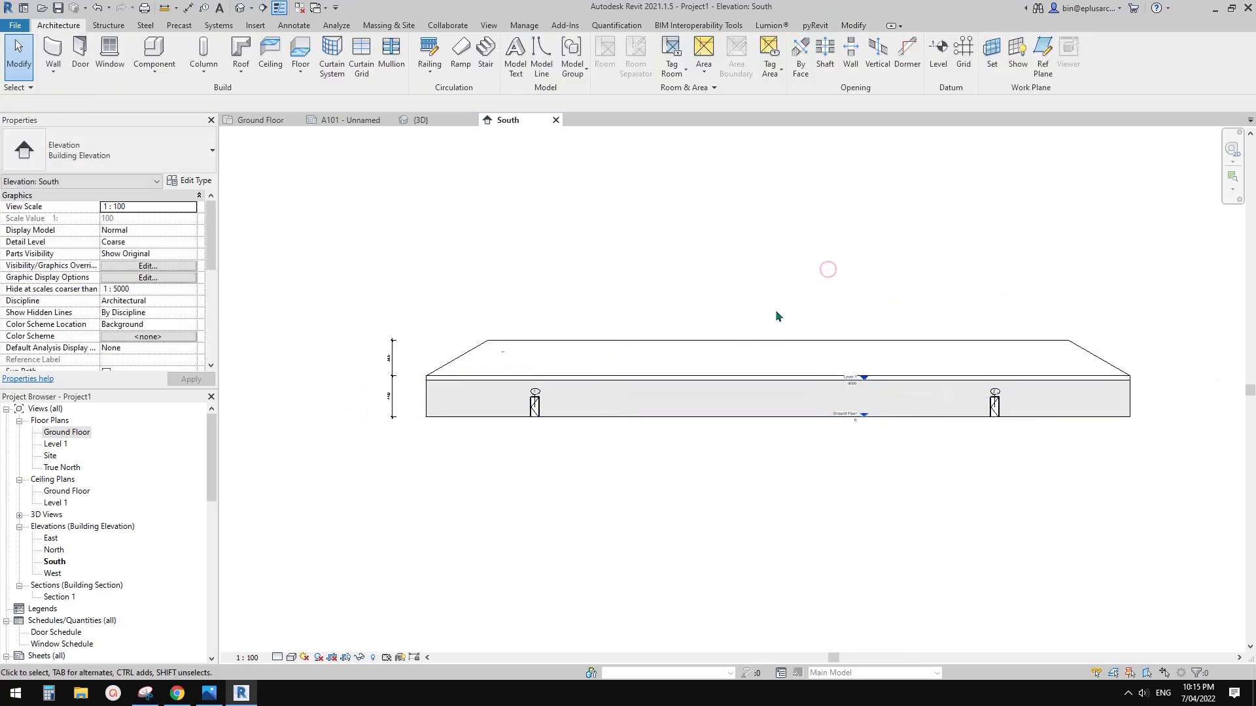
pyautogui.rightClick(791, 272)
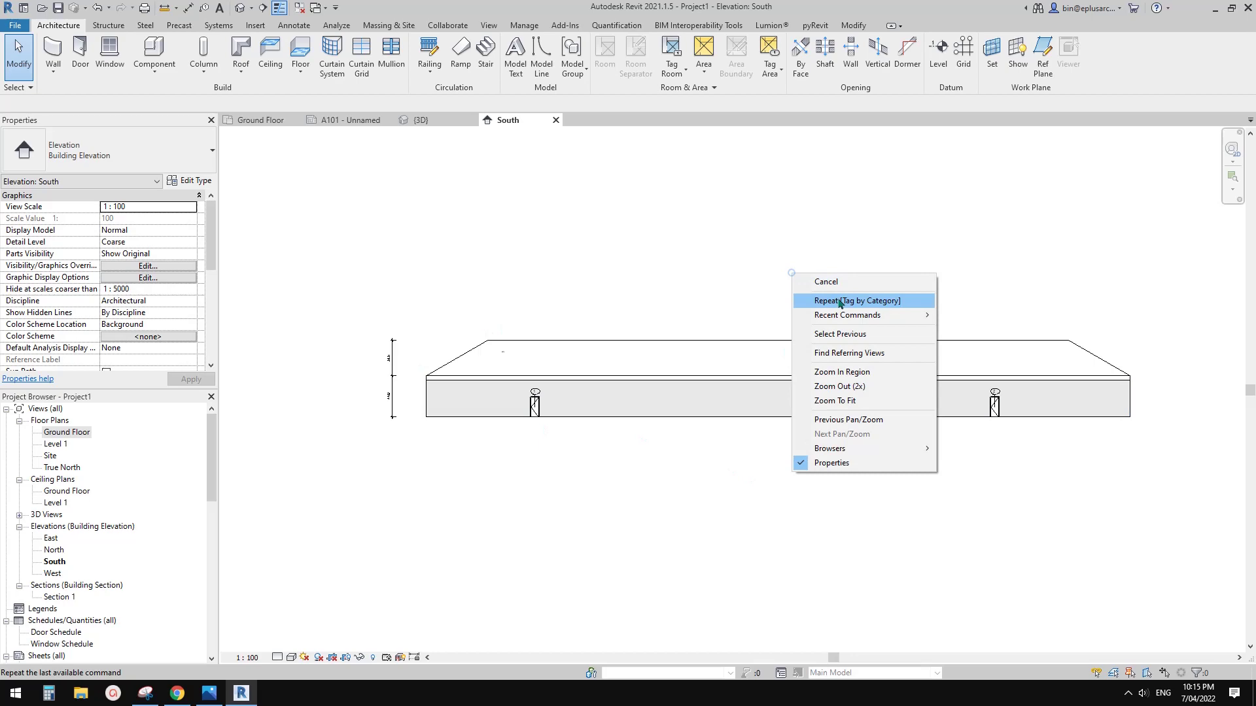
pyautogui.click(845, 317)
pyautogui.click(843, 328)
pyautogui.click(677, 228)
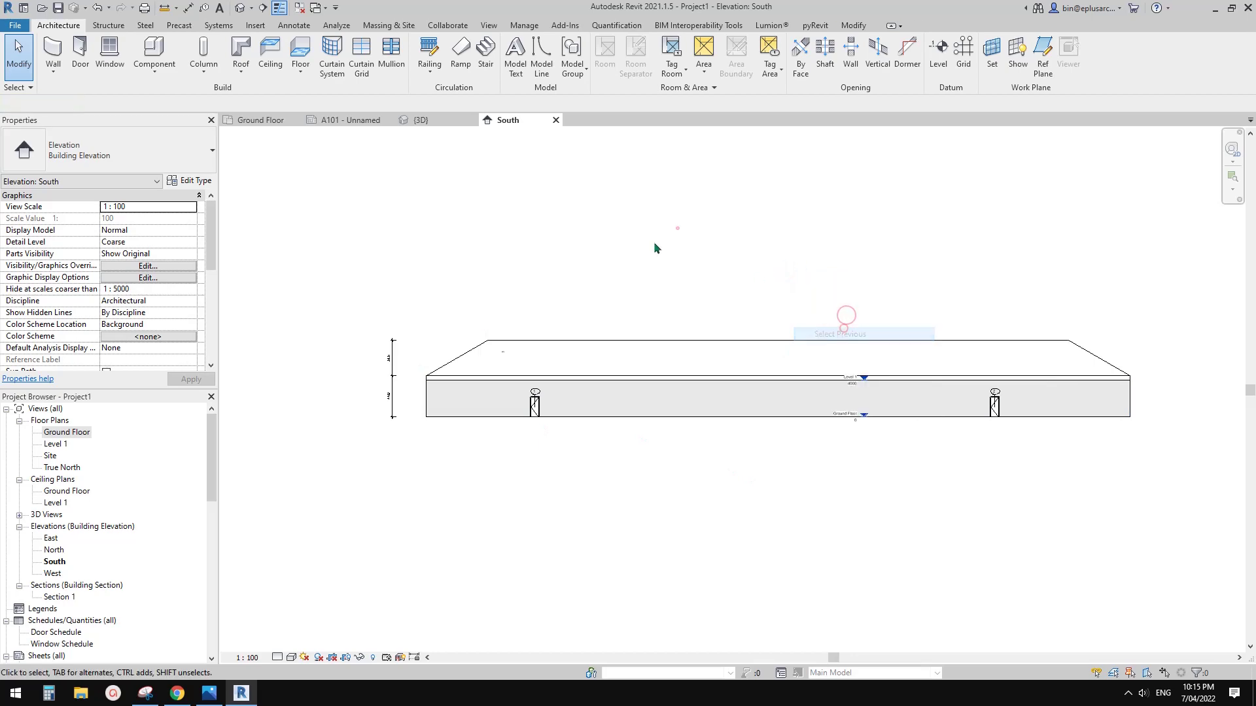
# Step: View Section 1, then open sheet A101 - Unnamed
pyautogui.doubleClick(59, 597)
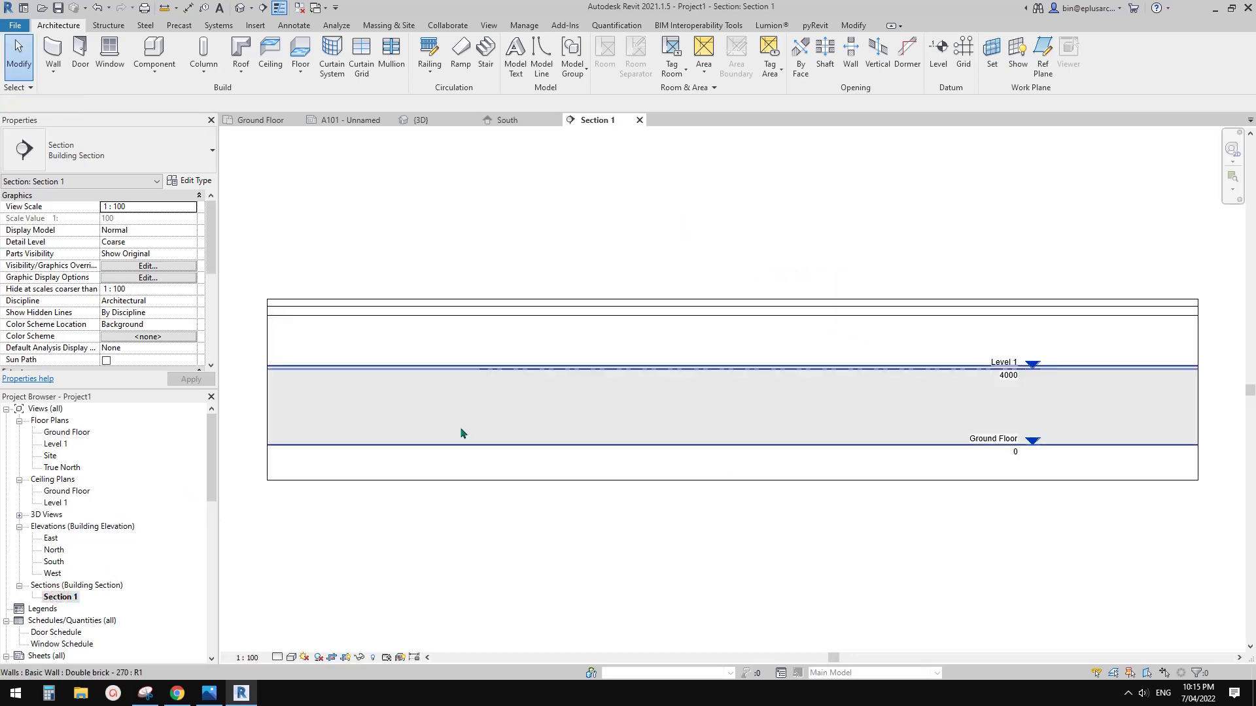
pyautogui.scroll(-1, 63, 630)
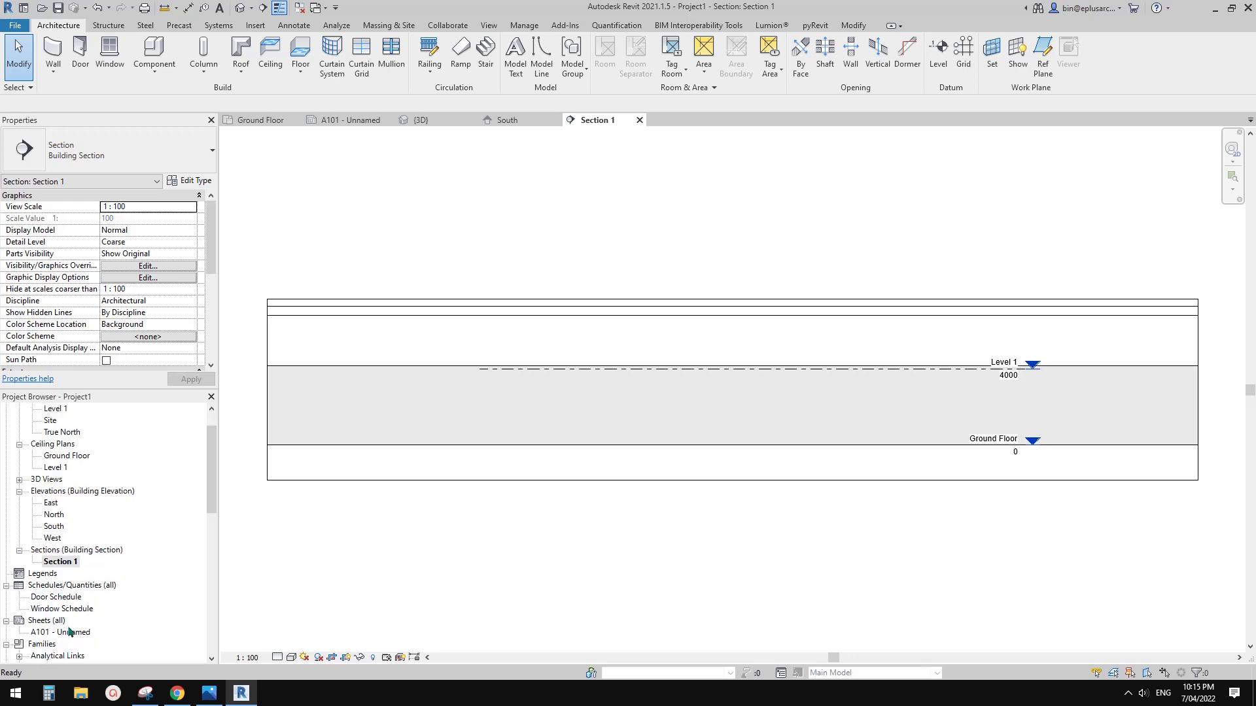
pyautogui.doubleClick(73, 632)
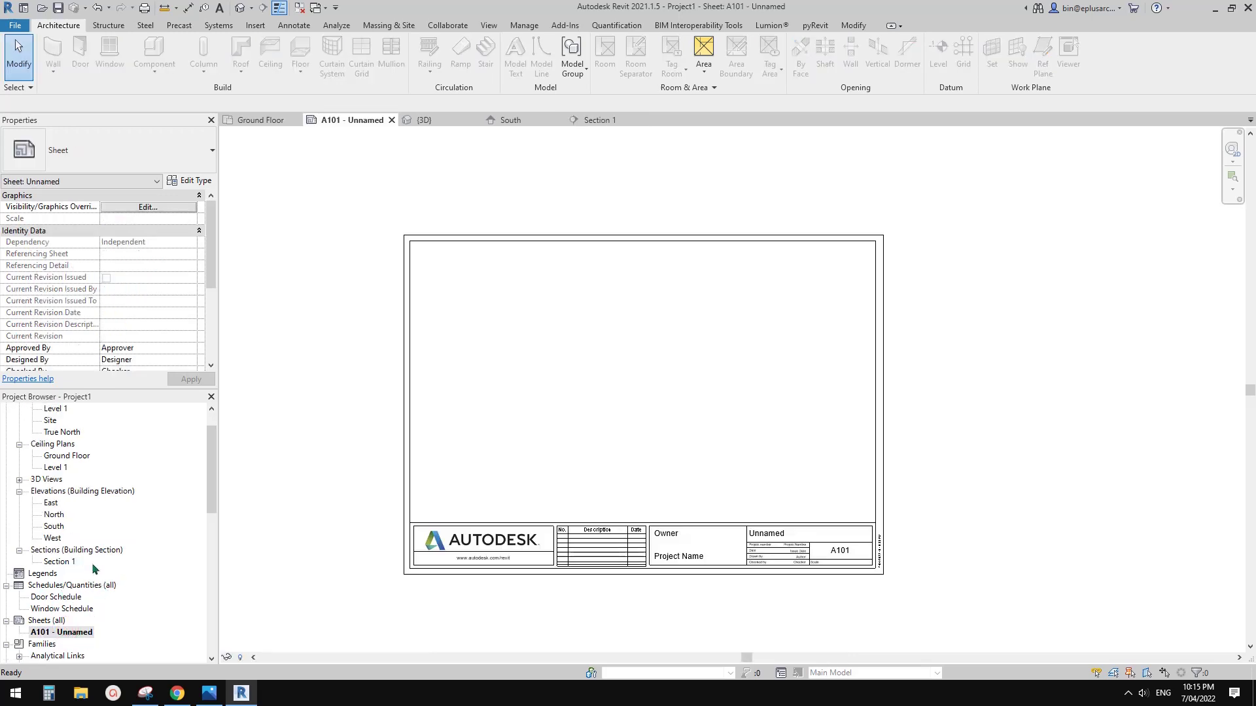
# Step: Place the South elevation on sheet A101 and align its left end with the sheet's left border
pyautogui.moveTo(56, 531); pyautogui.dragTo(579, 401)
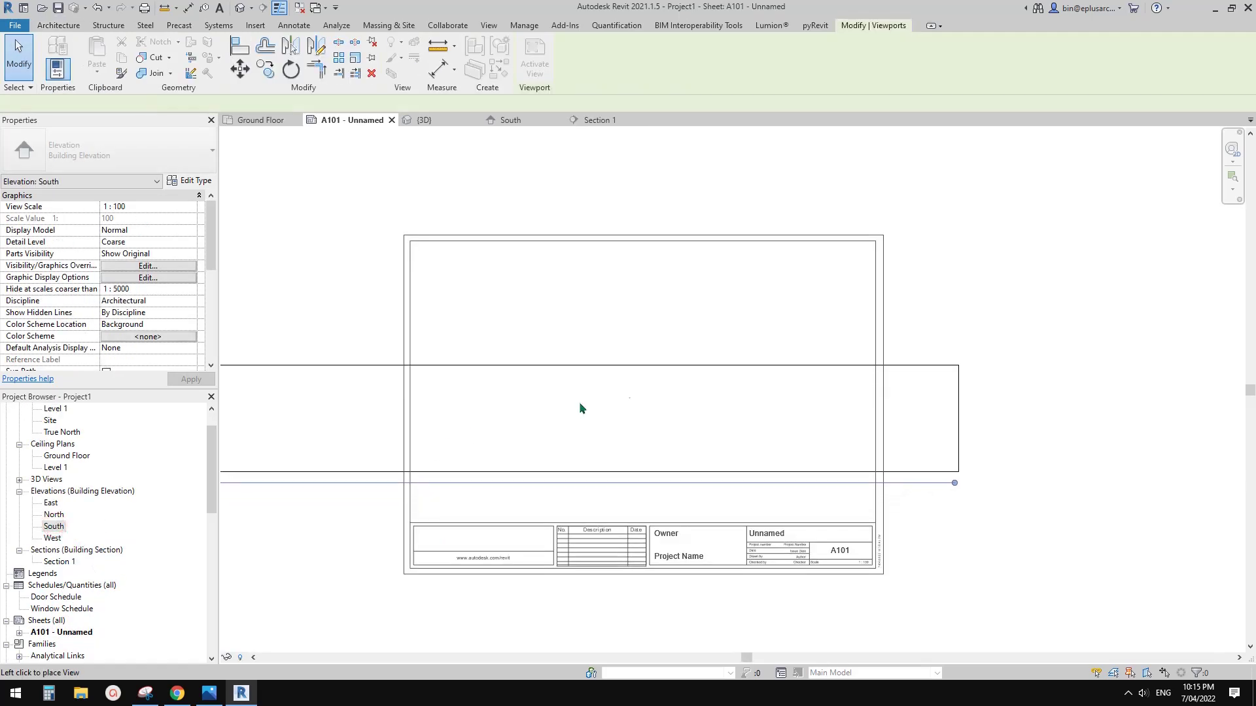
pyautogui.click(883, 337)
pyautogui.scroll(-1, 815, 347)
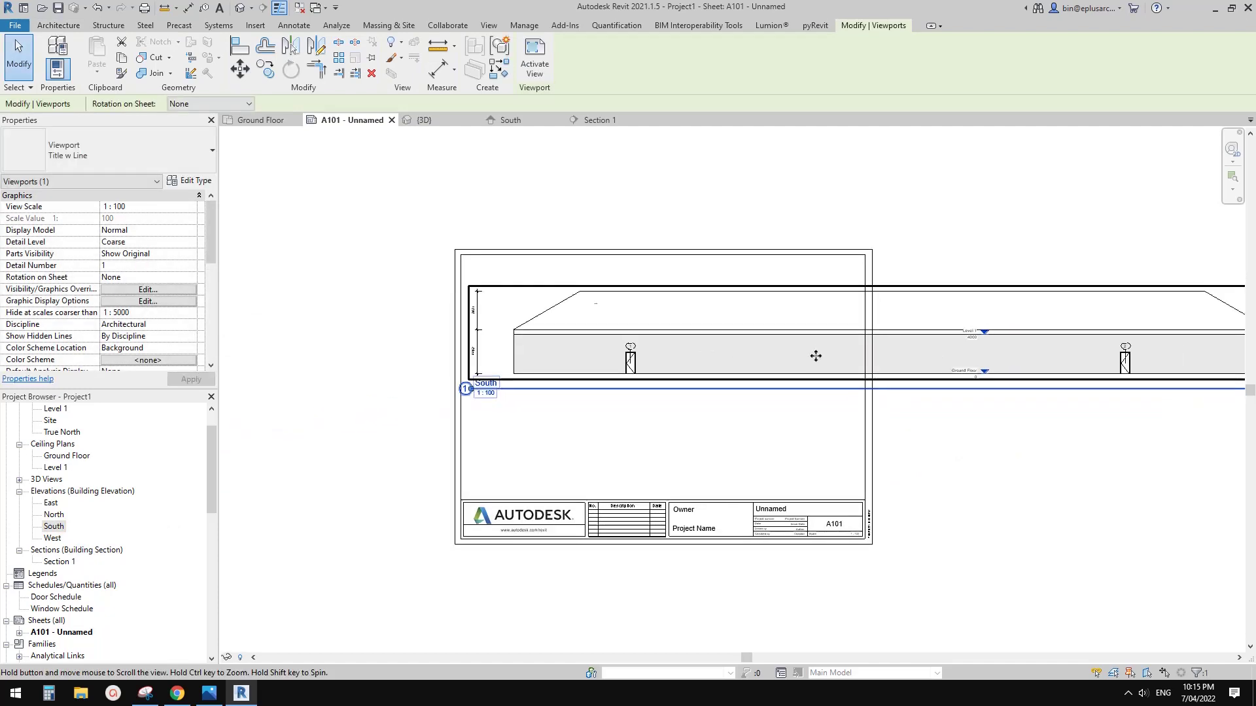
pyautogui.moveTo(815, 351); pyautogui.dragTo(702, 356, button='middle')
pyautogui.moveTo(809, 319); pyautogui.dragTo(775, 323)
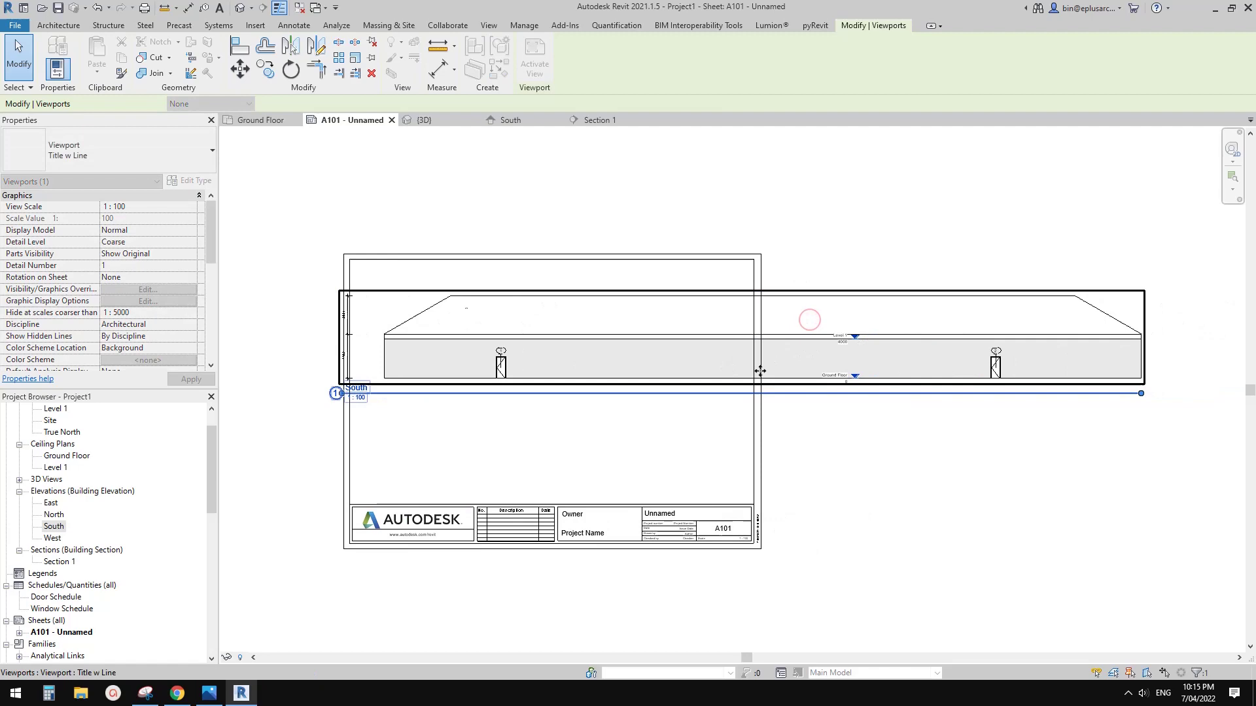
pyautogui.click(626, 409)
# Step: Move the South viewport off the title block into the empty area above the sheet
pyautogui.scroll(2, 355, 343)
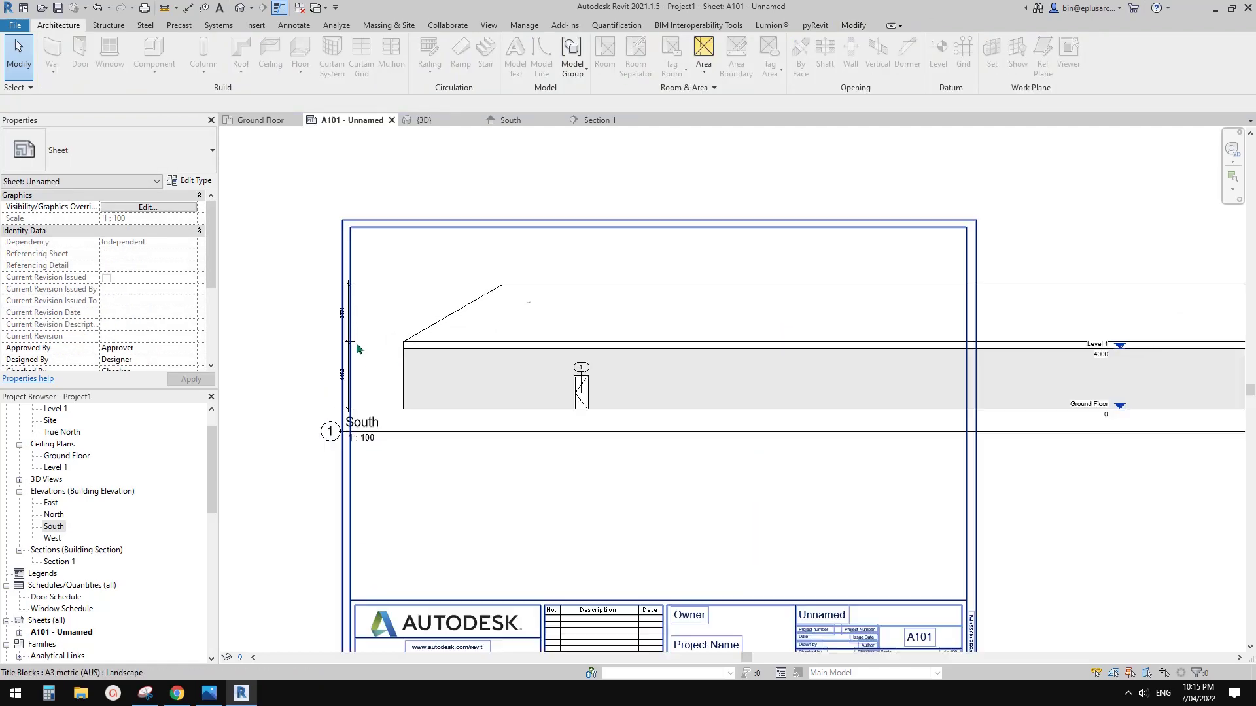
pyautogui.scroll(-2, 655, 378)
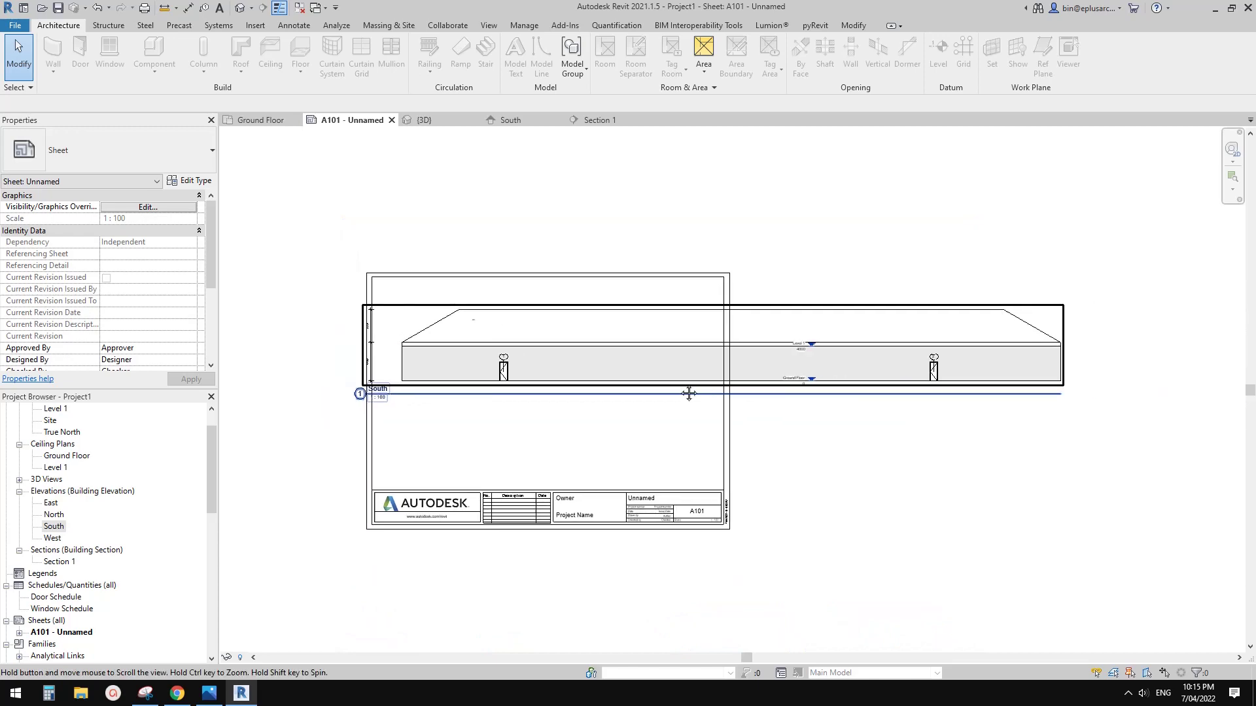
pyautogui.moveTo(784, 358); pyautogui.dragTo(622, 231)
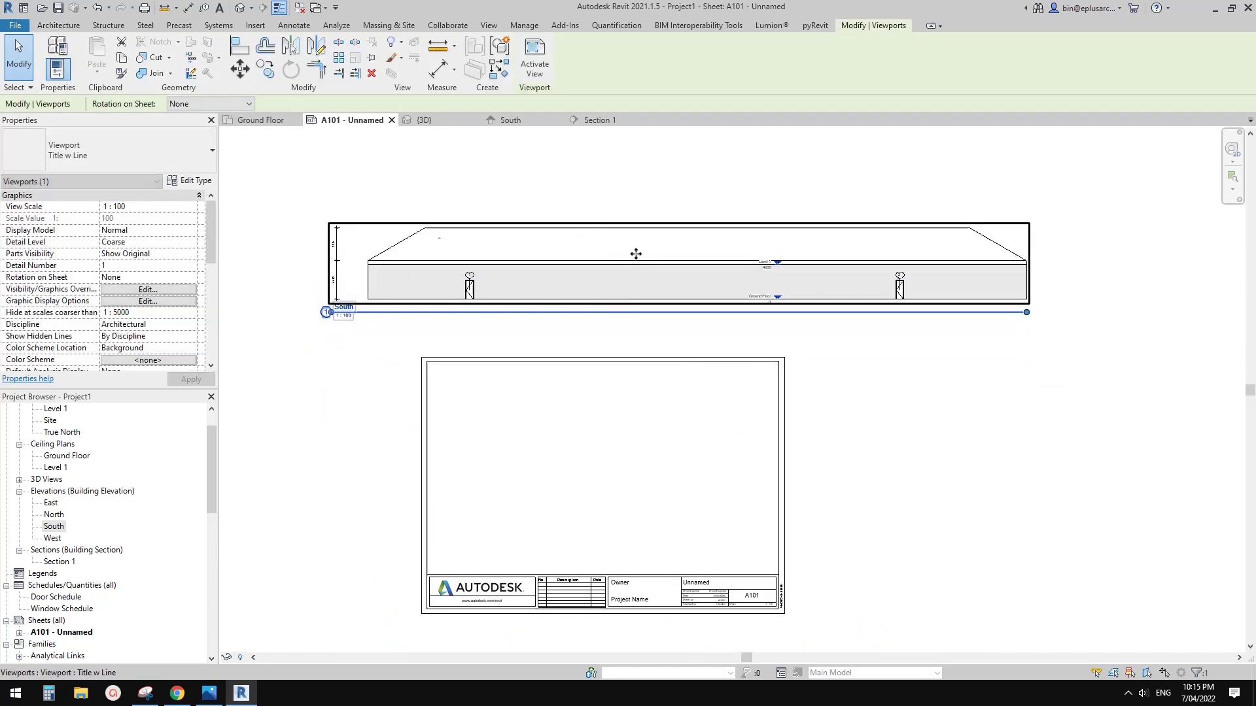
pyautogui.press('Escape')
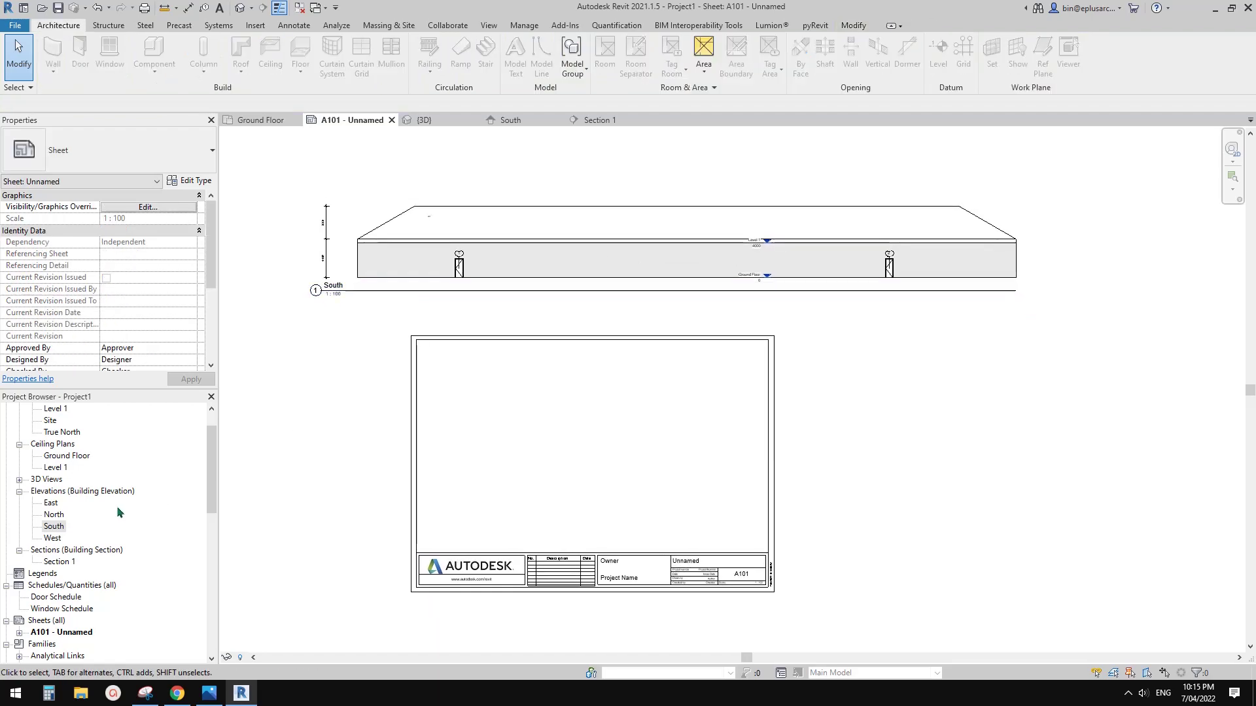
# Step: Duplicate the South elevation as a dependent view
pyautogui.rightClick(55, 527)
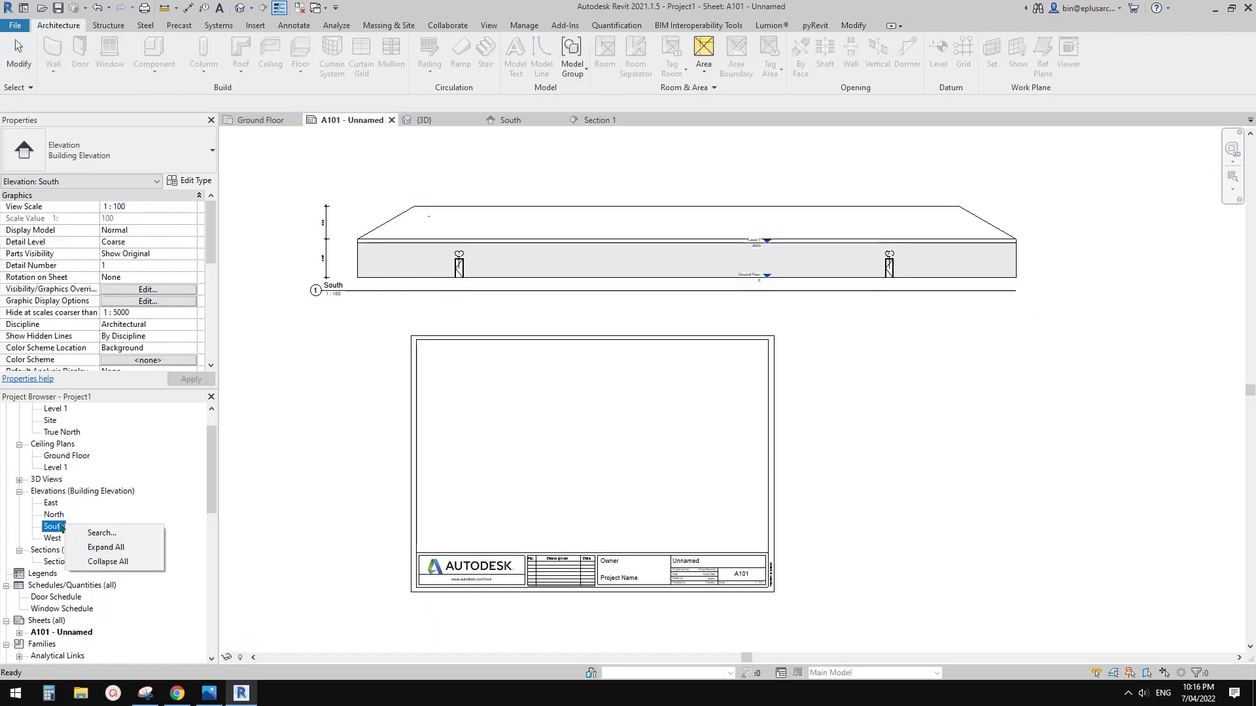
pyautogui.rightClick(58, 526)
pyautogui.click(57, 526)
pyautogui.rightClick(58, 526)
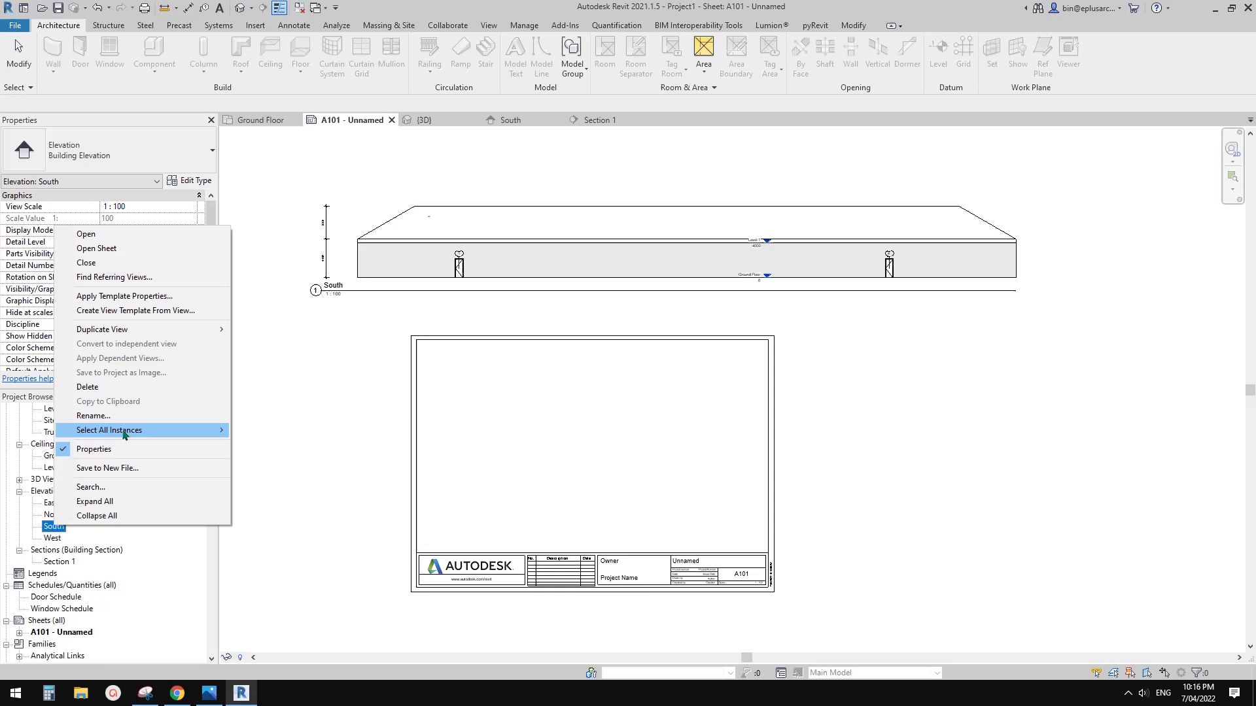
pyautogui.click(159, 327)
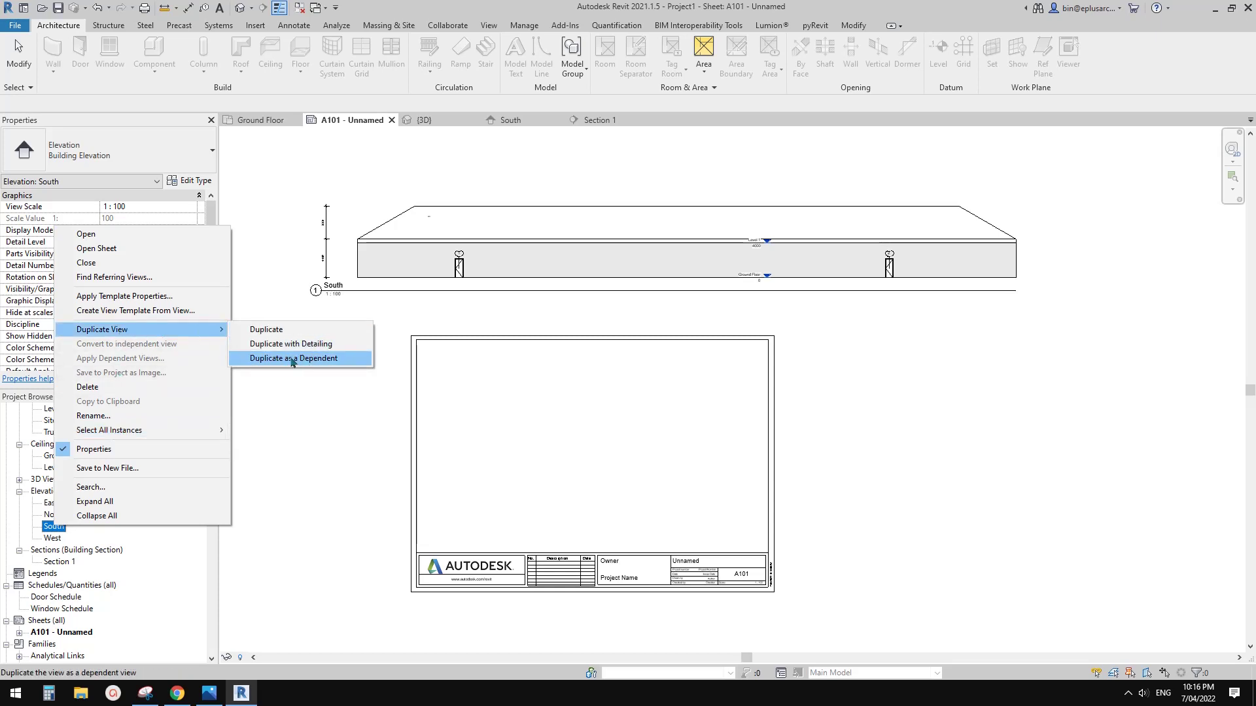
pyautogui.click(318, 358)
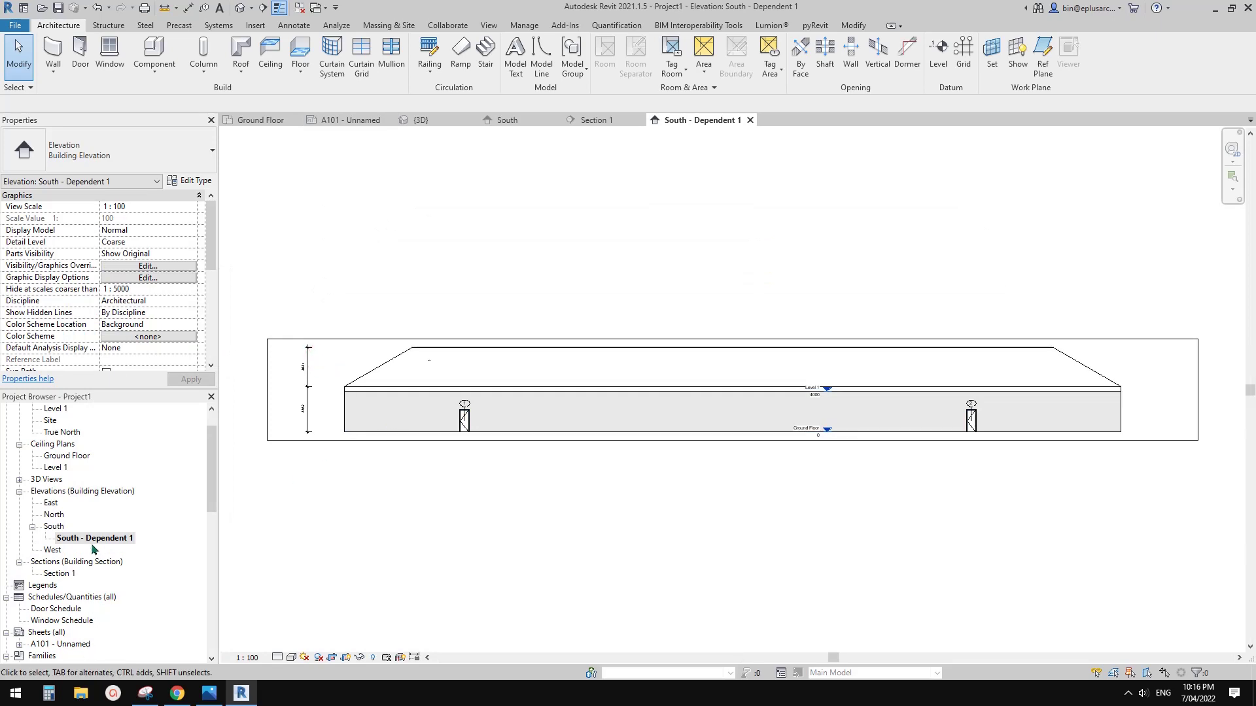
# Step: Compare the South elevation with South - Dependent 1 in the project's view list and review the duplication options for South
pyautogui.click(56, 527)
pyautogui.click(77, 539)
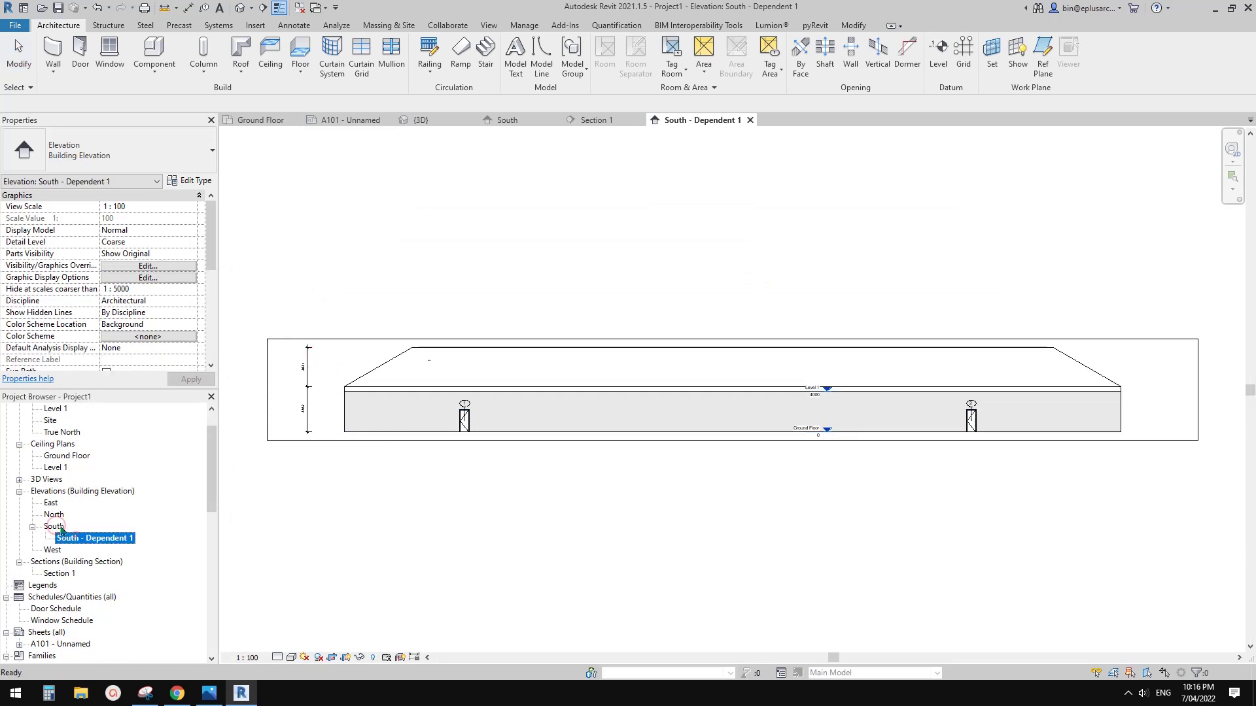
pyautogui.click(60, 525)
pyautogui.click(82, 538)
pyautogui.rightClick(57, 526)
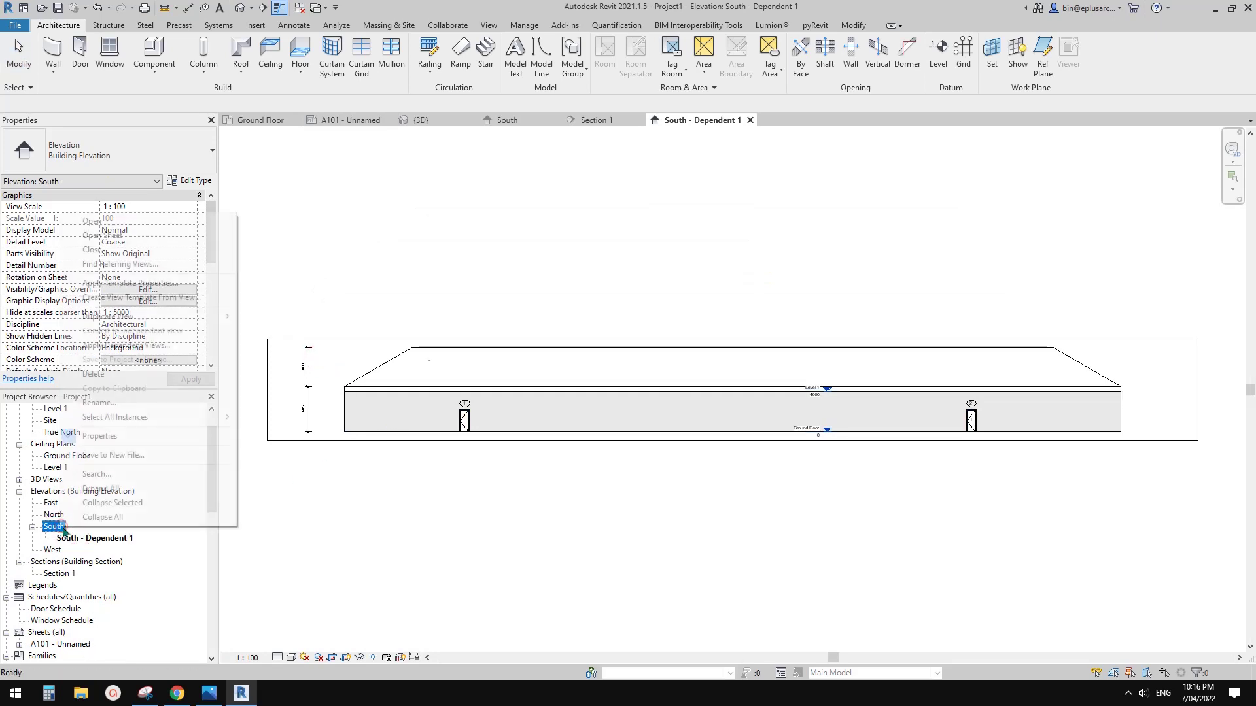
pyautogui.moveTo(146, 325)
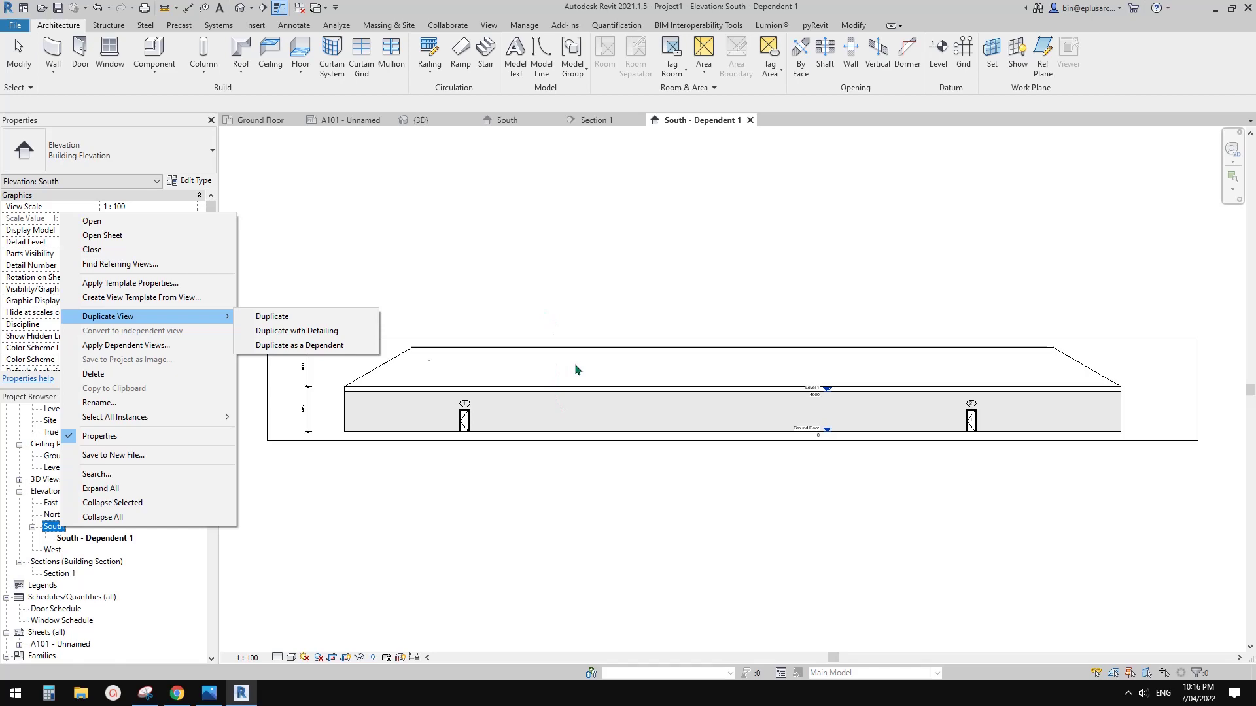
pyautogui.click(591, 281)
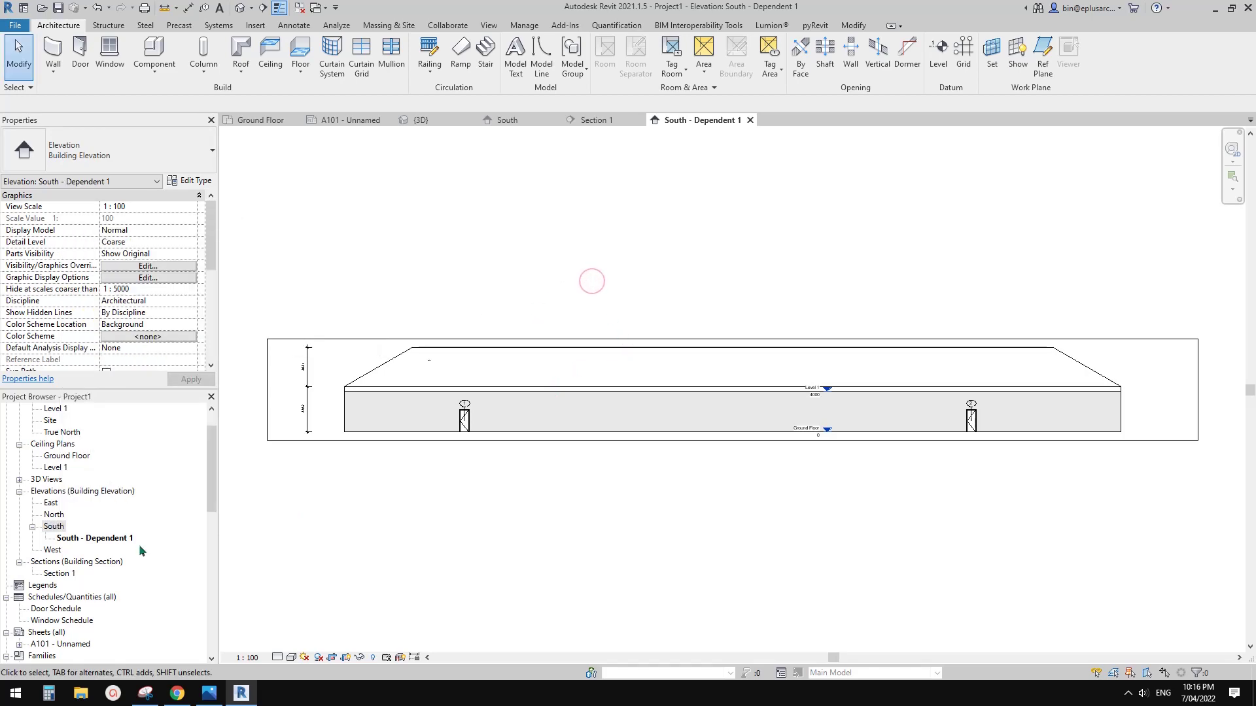
pyautogui.click(74, 540)
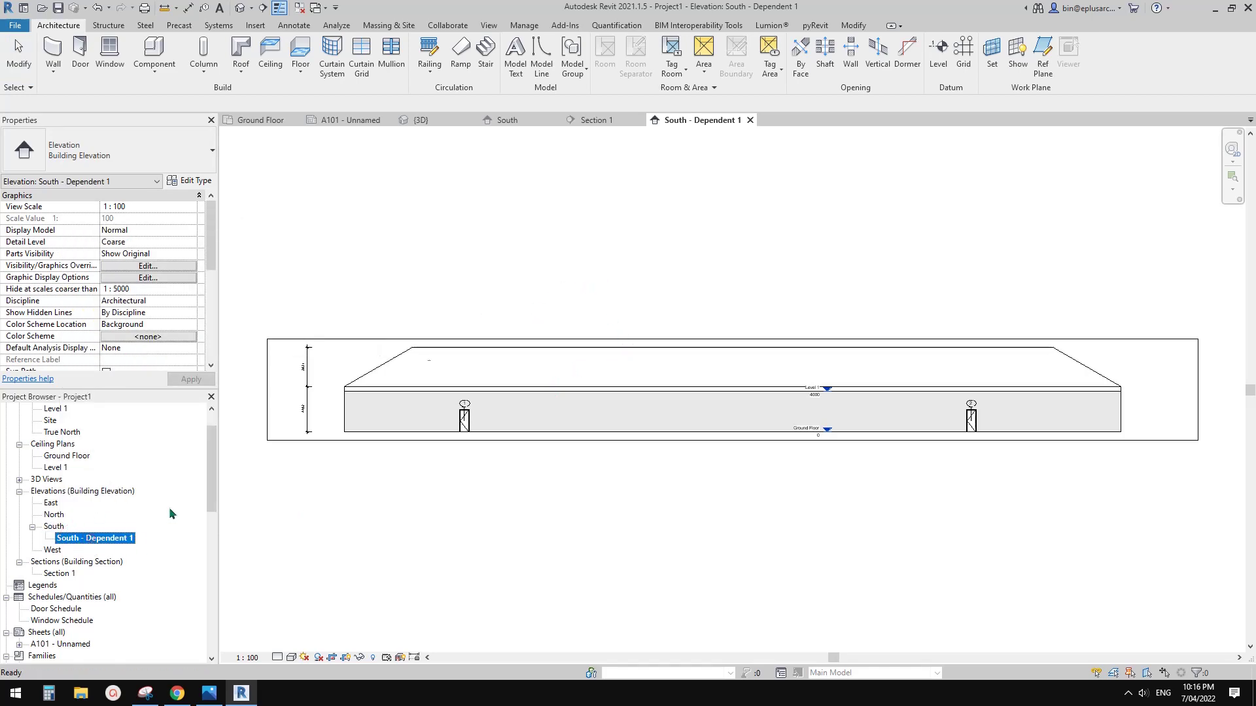
pyautogui.click(56, 526)
pyautogui.click(122, 540)
pyautogui.click(460, 516)
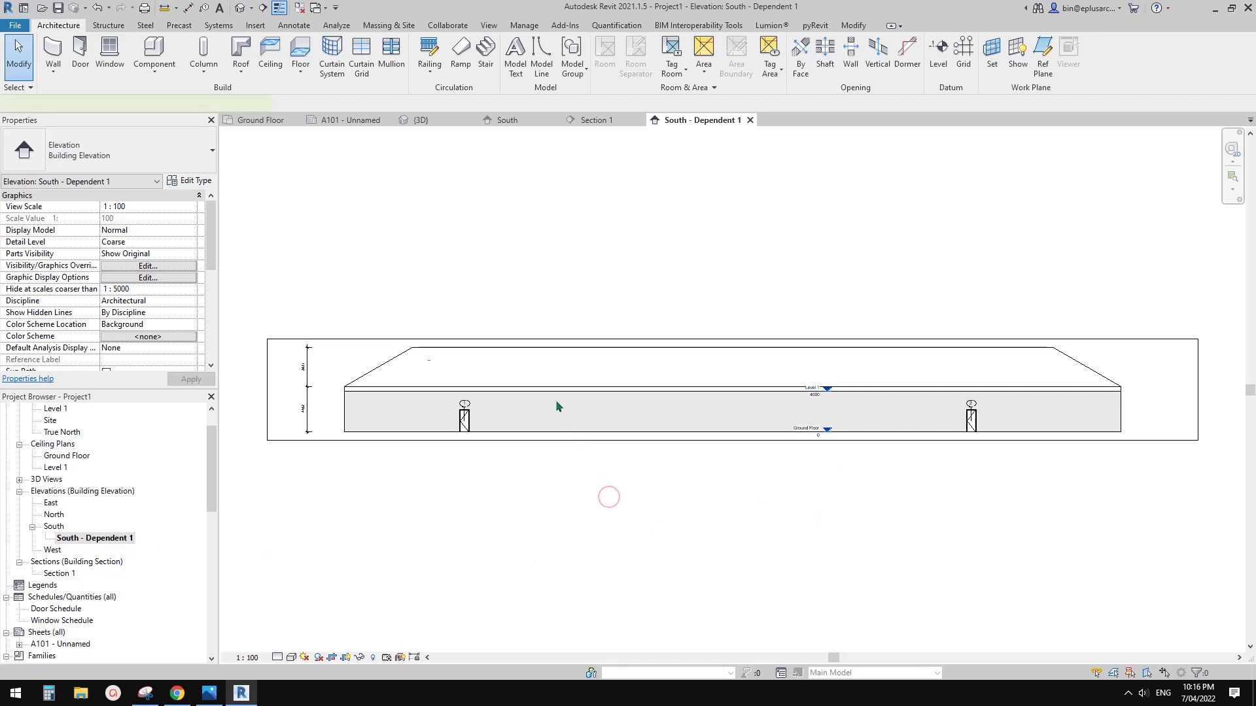
# Step: Add the text note "afdasfsadf" on the wall beside door 1 in South - Dependent 1
pyautogui.scroll(2, 556, 399)
pyautogui.write('txafdasfsadf')
pyautogui.click(485, 474)
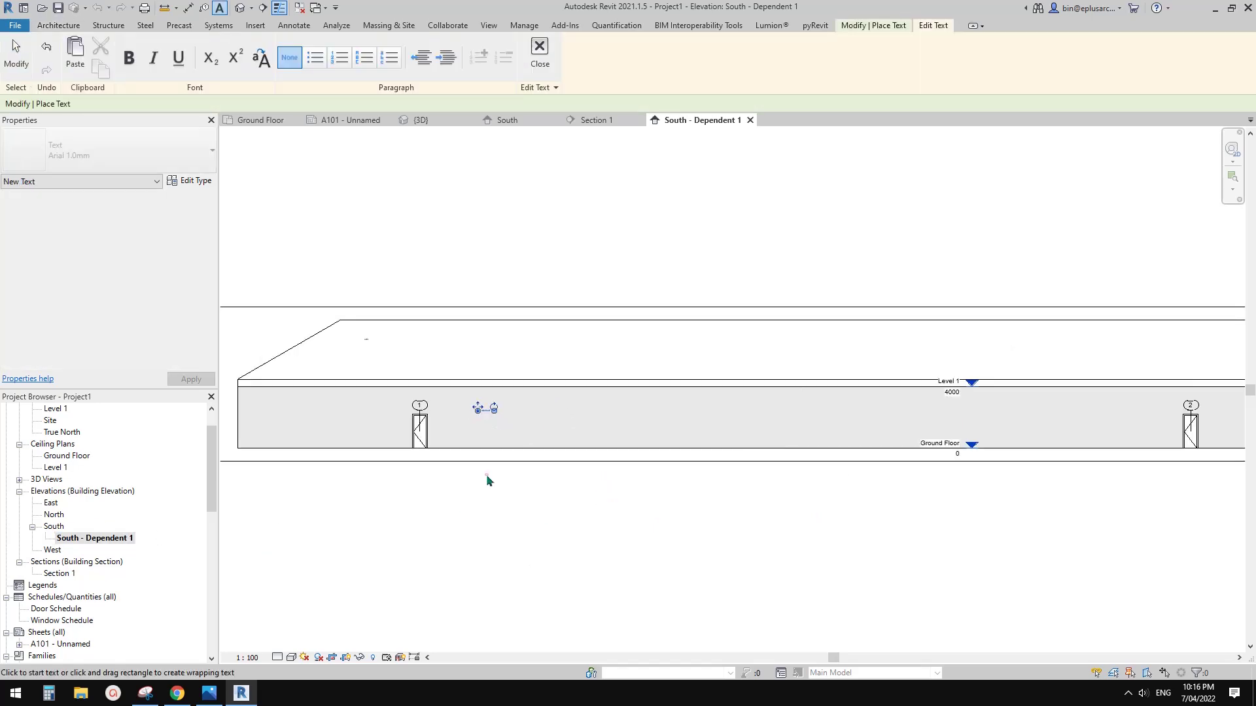
pyautogui.scroll(2, 485, 474)
pyautogui.press('Escape')
pyautogui.press('Escape')
# Step: Open the parent South elevation to check for the text note beside door 1, then select its dependent view
pyautogui.doubleClick(54, 527)
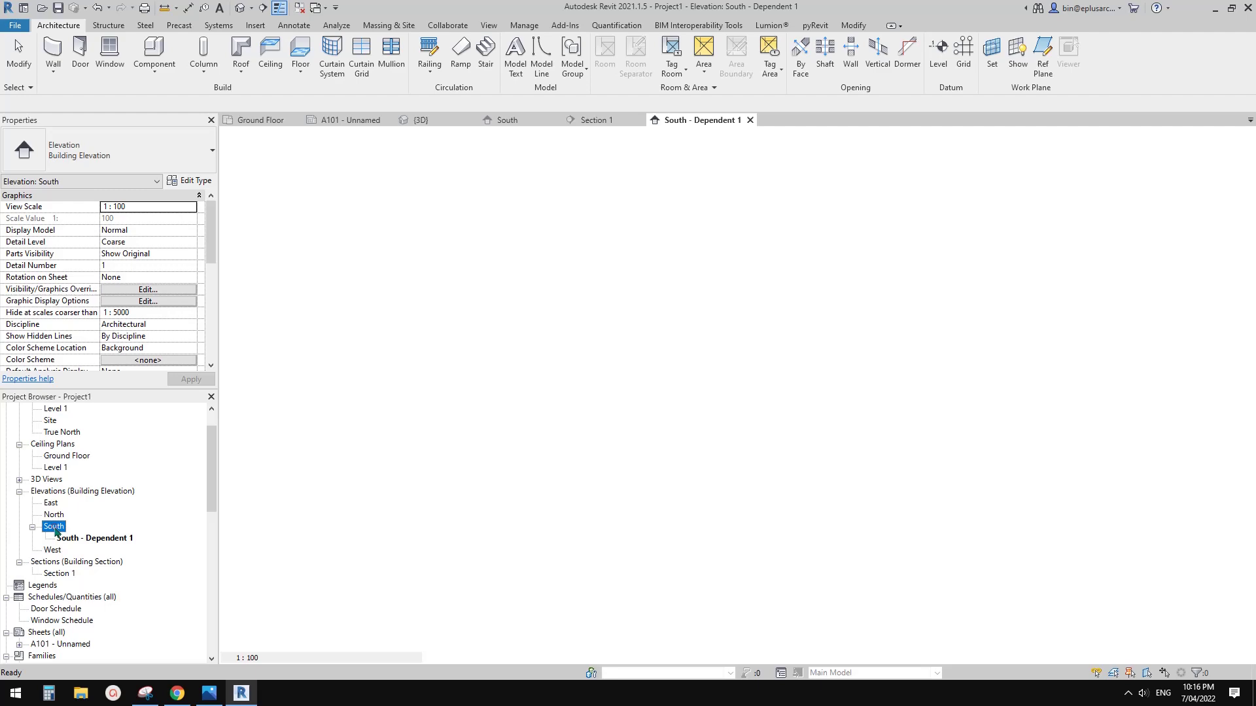
pyautogui.scroll(2, 600, 405)
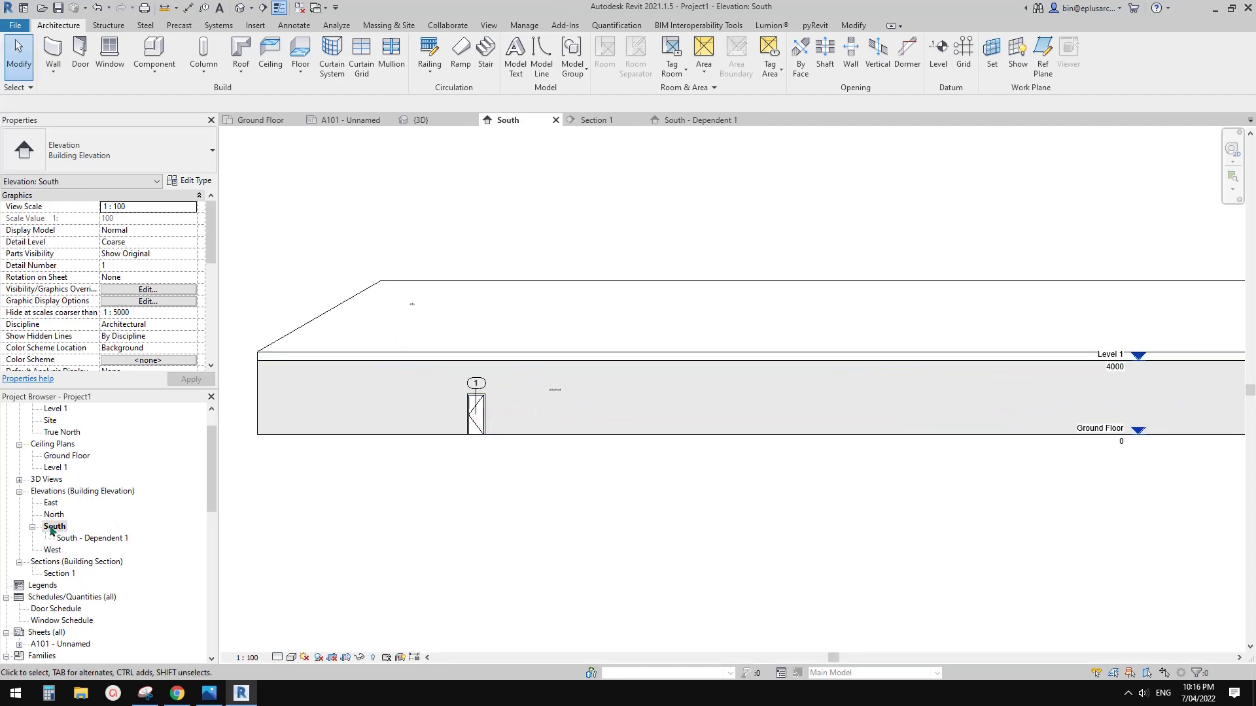
pyautogui.scroll(-2, 693, 497)
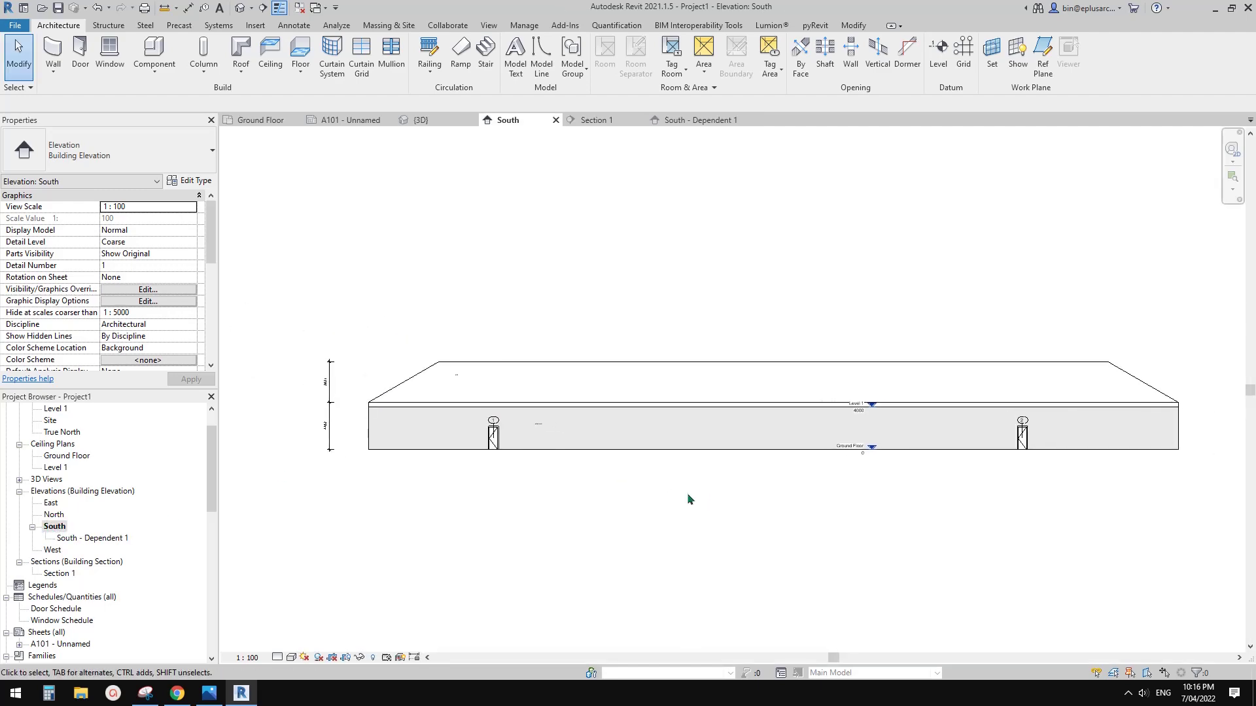
pyautogui.click(84, 537)
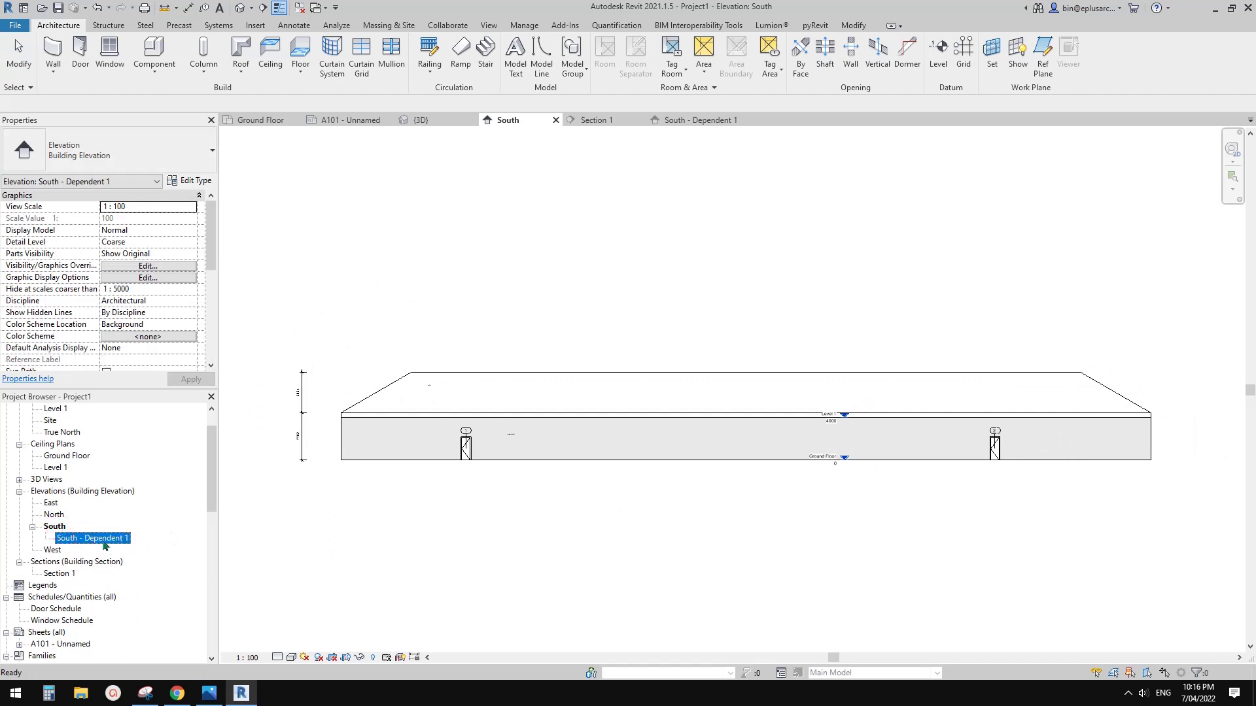
# Step: Duplicate the parent South elevation as a second dependent view
pyautogui.click(58, 527)
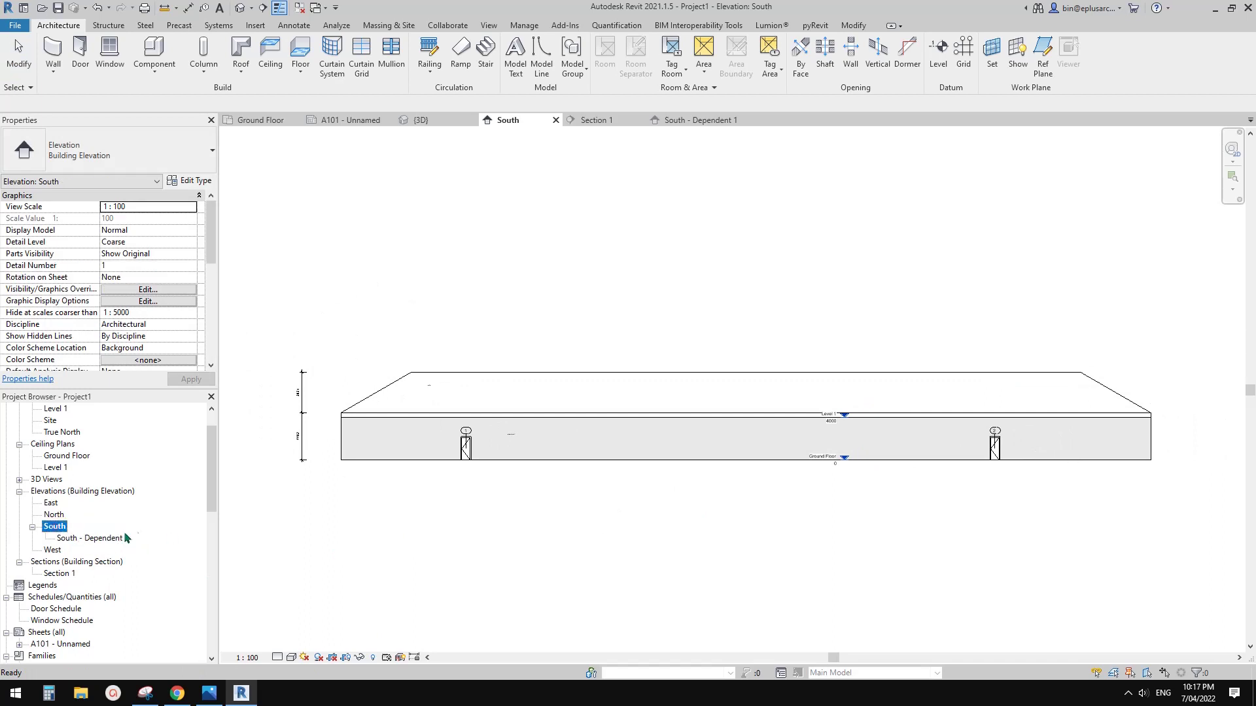
pyautogui.rightClick(68, 528)
pyautogui.click(156, 314)
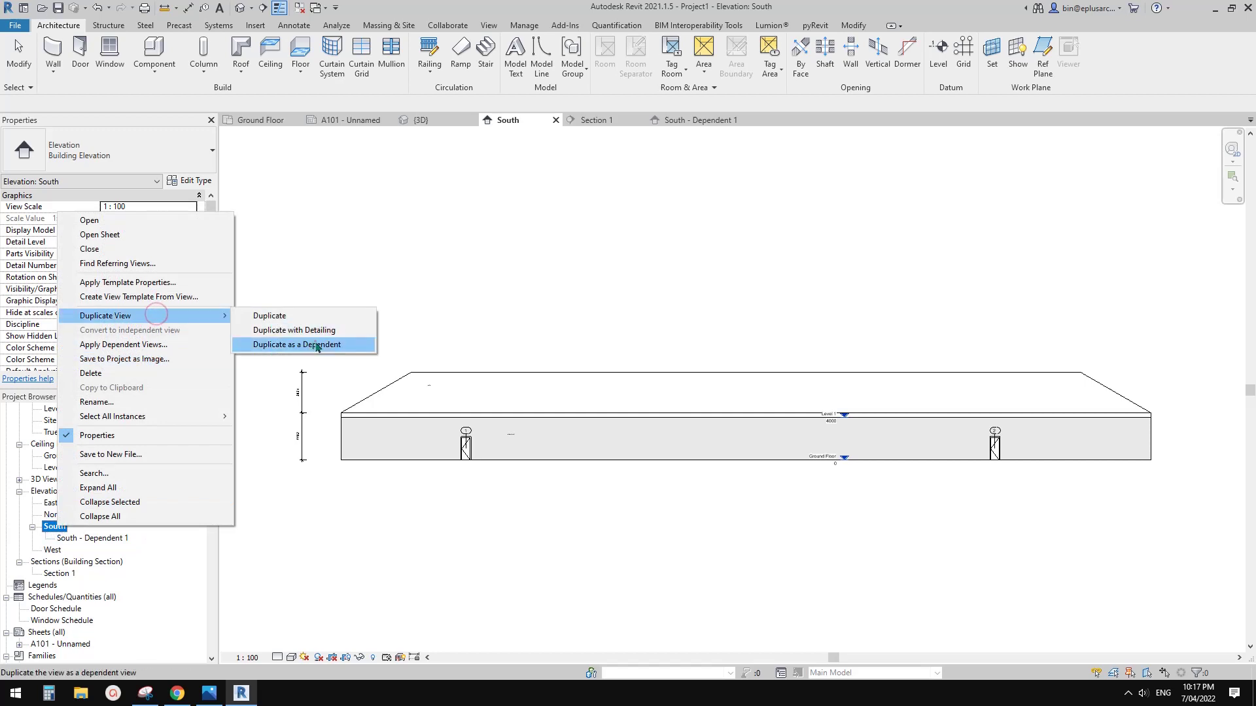
pyautogui.click(317, 345)
# Step: Compare South - Dependent 1, South - Dependent 2 and the parent South elevation by opening each view
pyautogui.click(92, 538)
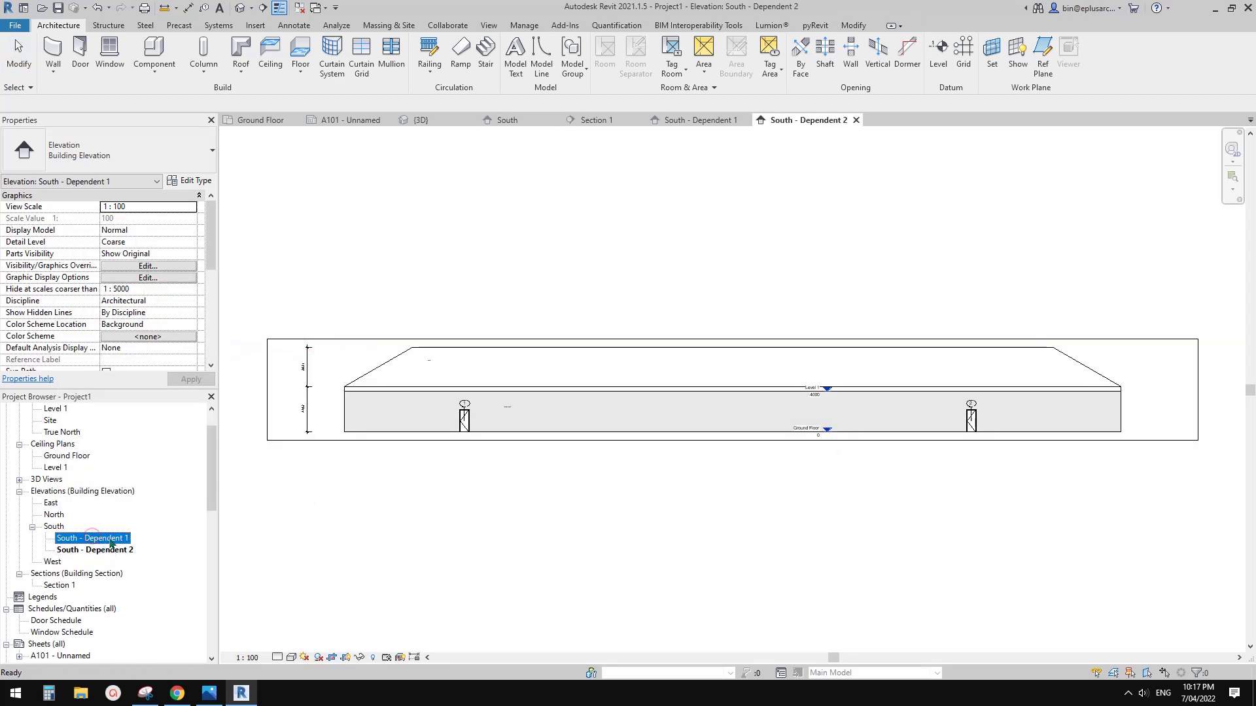
pyautogui.click(116, 550)
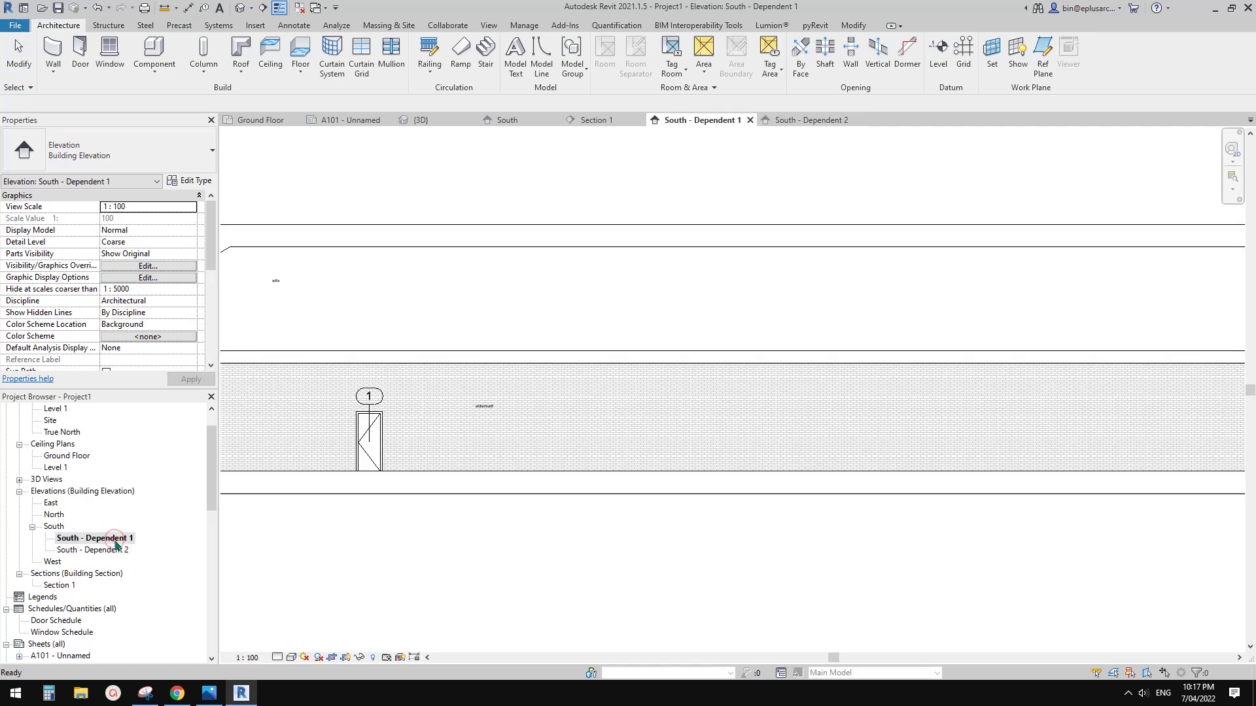
pyautogui.doubleClick(113, 550)
pyautogui.click(105, 538)
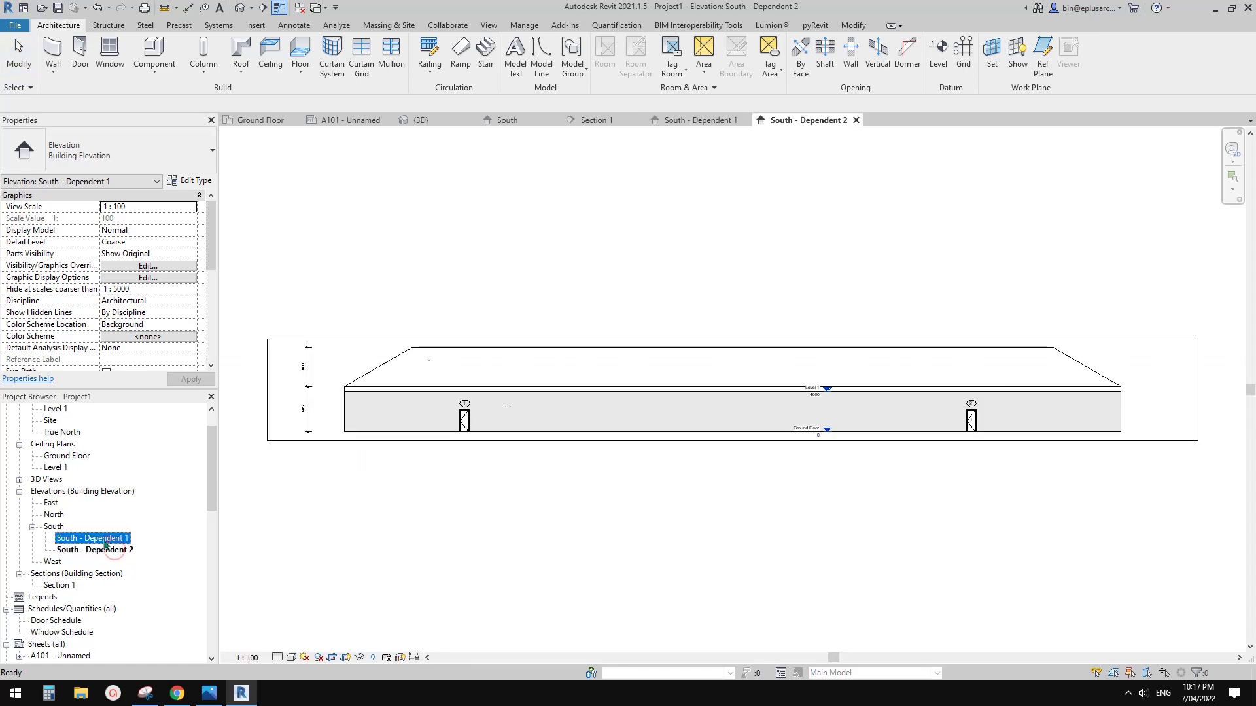
pyautogui.doubleClick(55, 527)
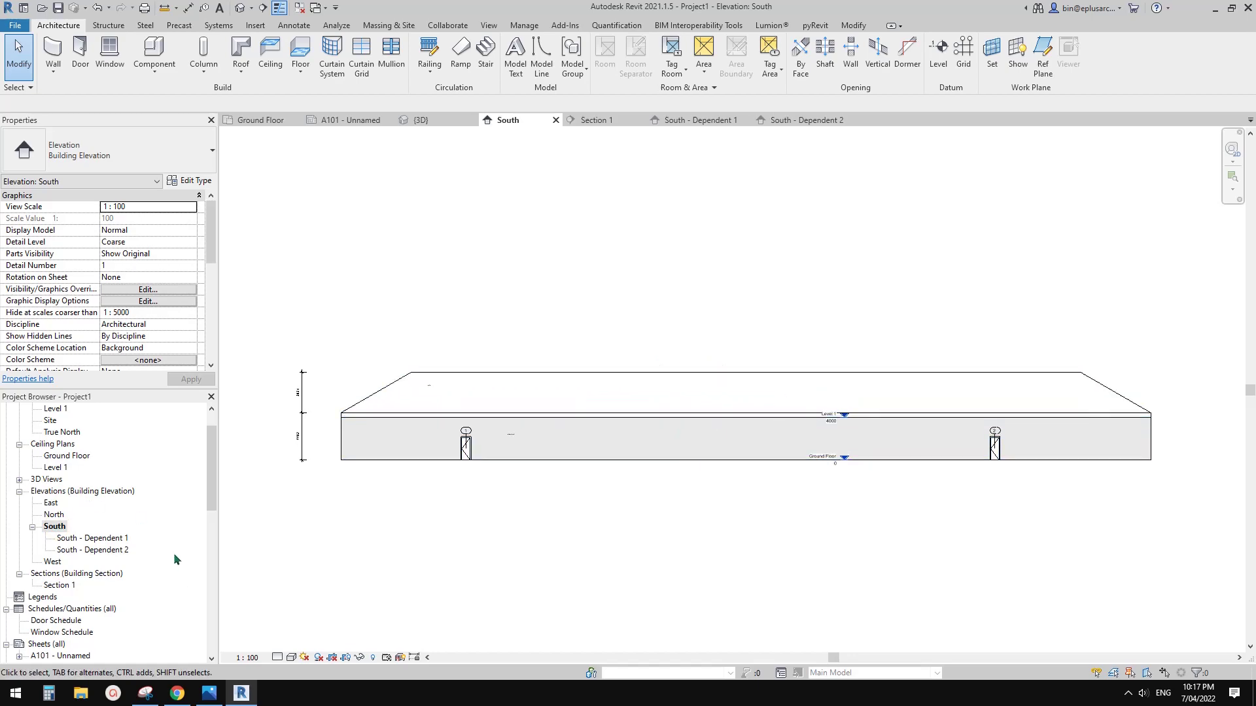
# Step: Crop South - Dependent 1 to the building's door 1 half by pulling its door 2 side edge in to about mid-length
pyautogui.doubleClick(103, 539)
pyautogui.scroll(-3, 529, 496)
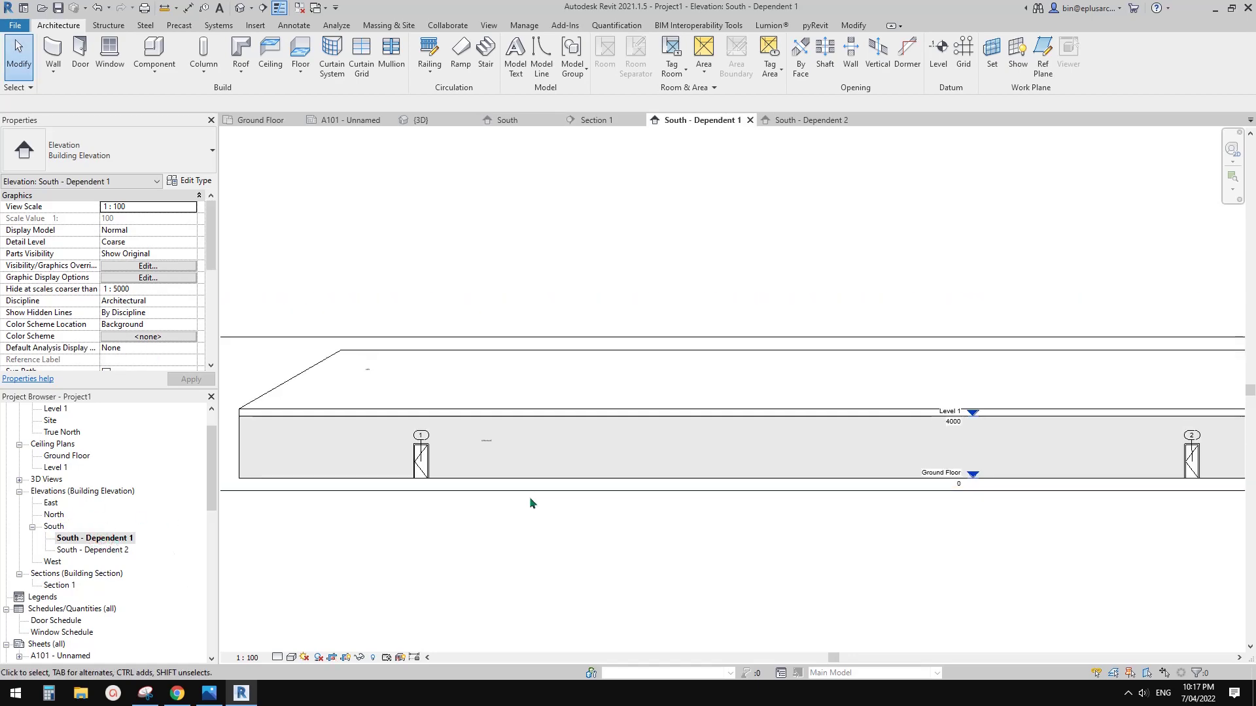
pyautogui.scroll(-2, 862, 492)
pyautogui.click(1210, 422)
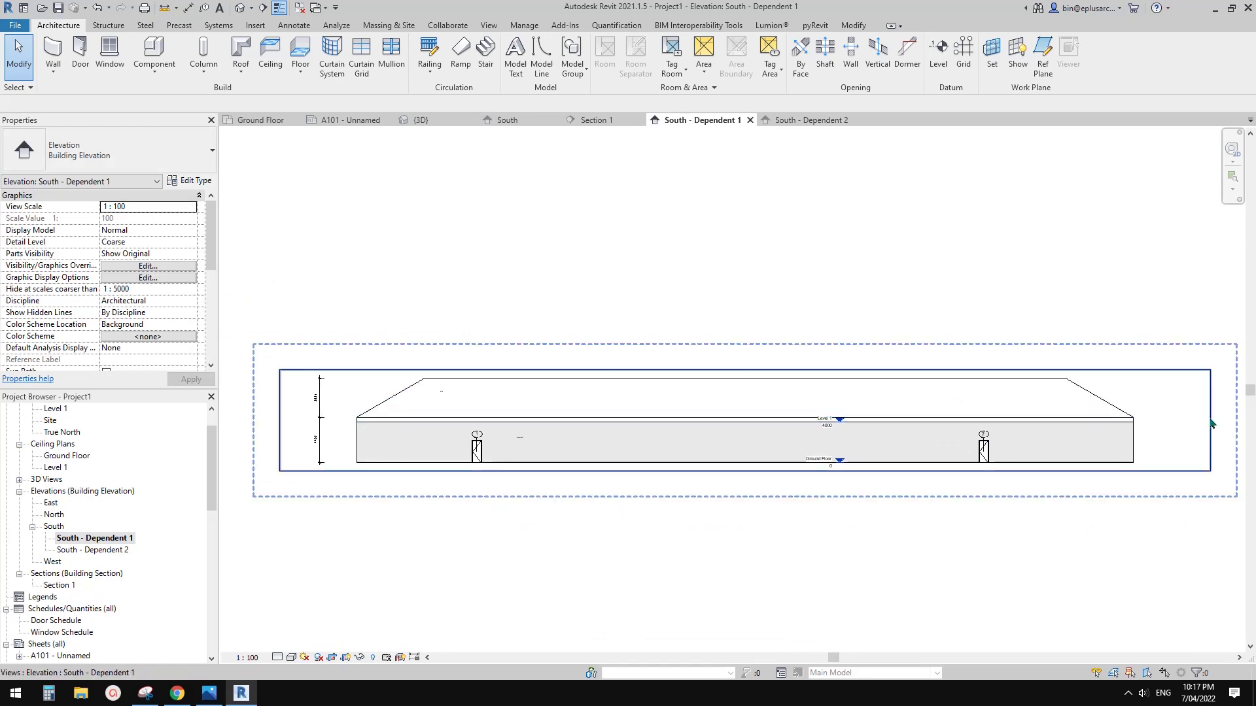
pyautogui.click(1209, 422)
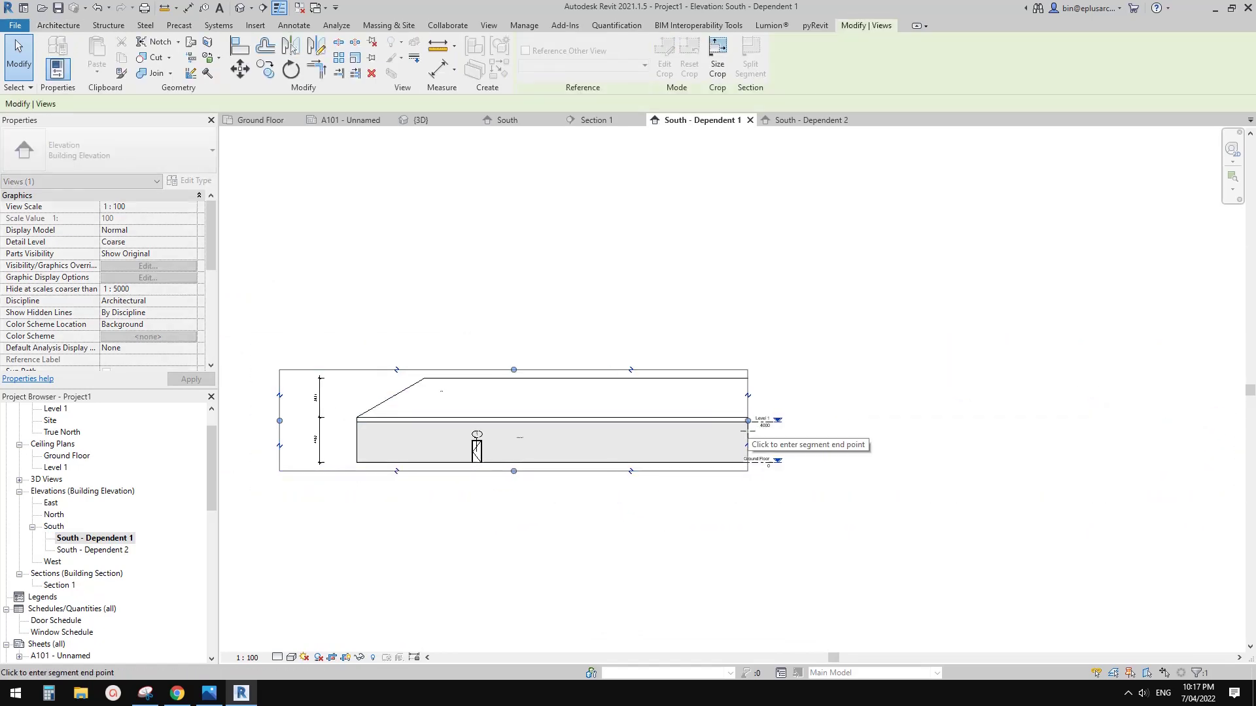
pyautogui.click(752, 421)
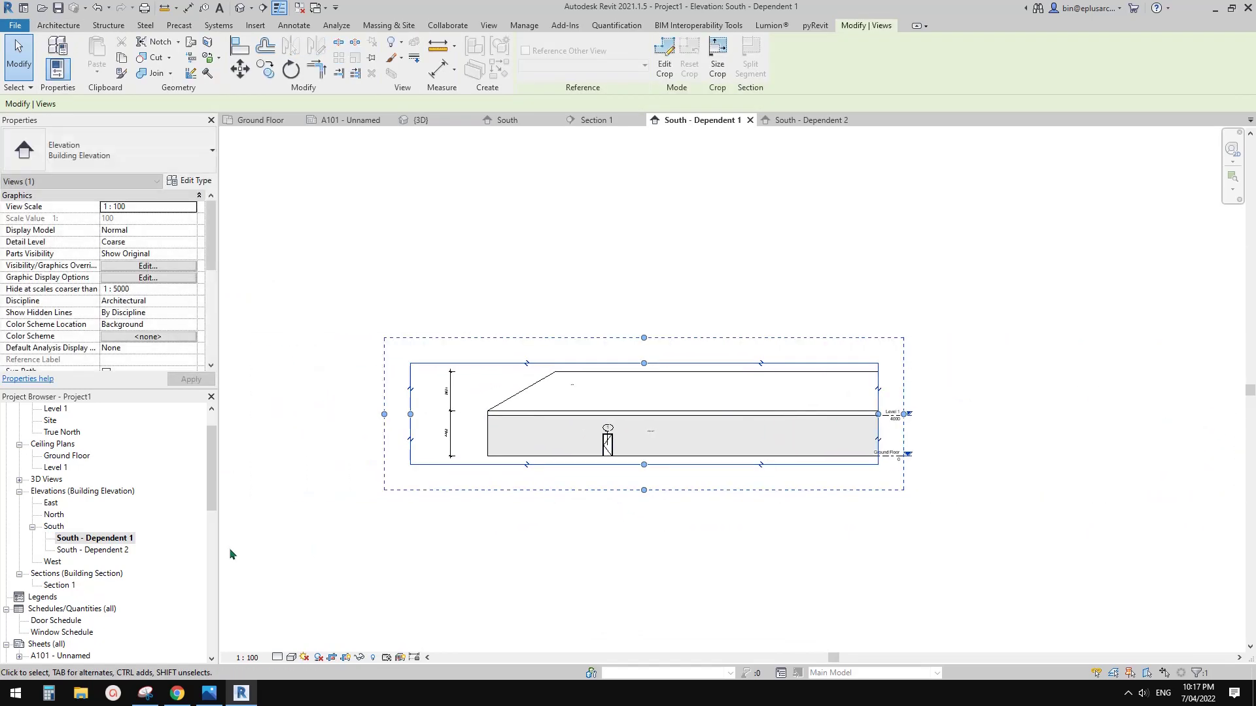
# Step: Rename the view South - Dependent 1 as South - Left
pyautogui.rightClick(102, 542)
pyautogui.click(186, 426)
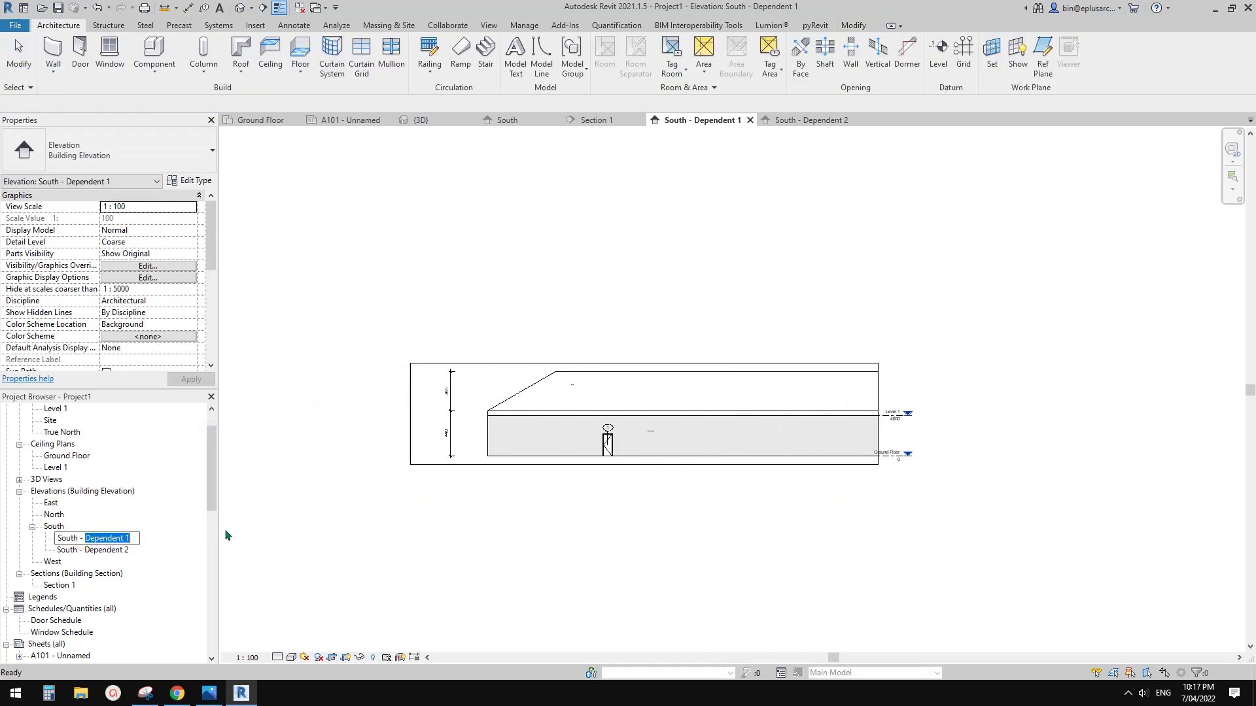
pyautogui.write('Left')
pyautogui.press('Return')
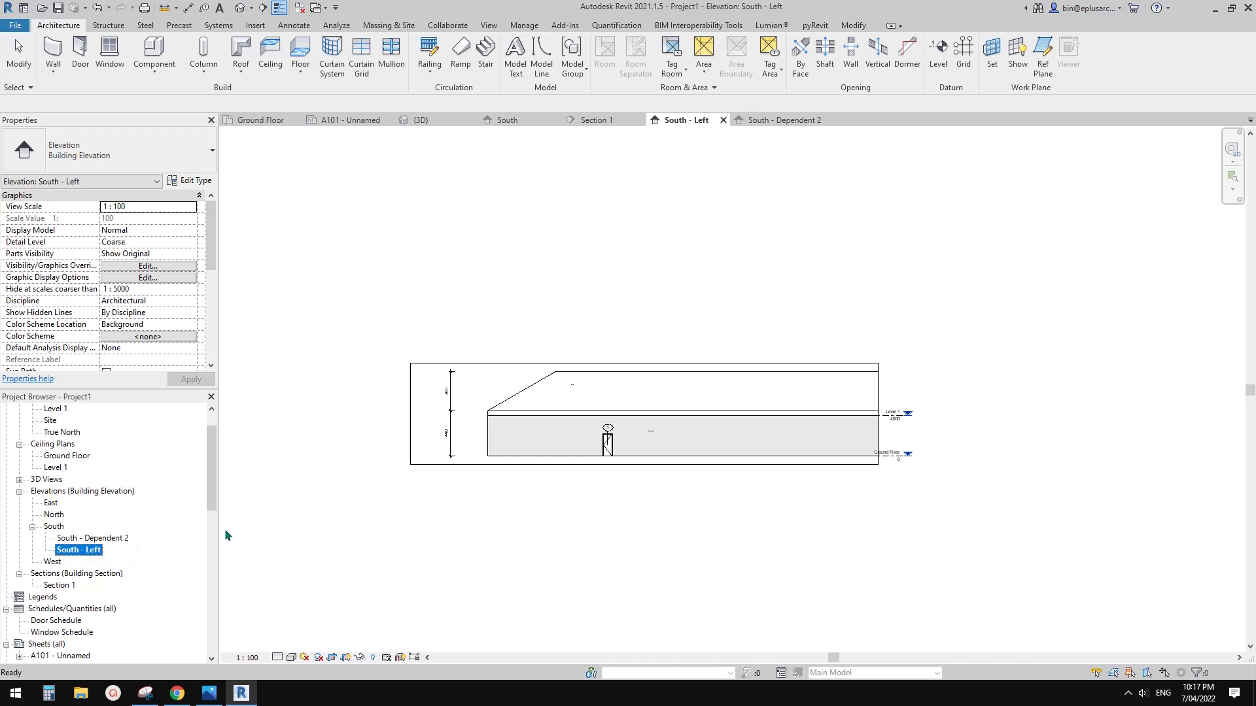
# Step: Rename the view South - Dependent 2 as South - Rigth
pyautogui.click(95, 538)
pyautogui.rightClick(101, 539)
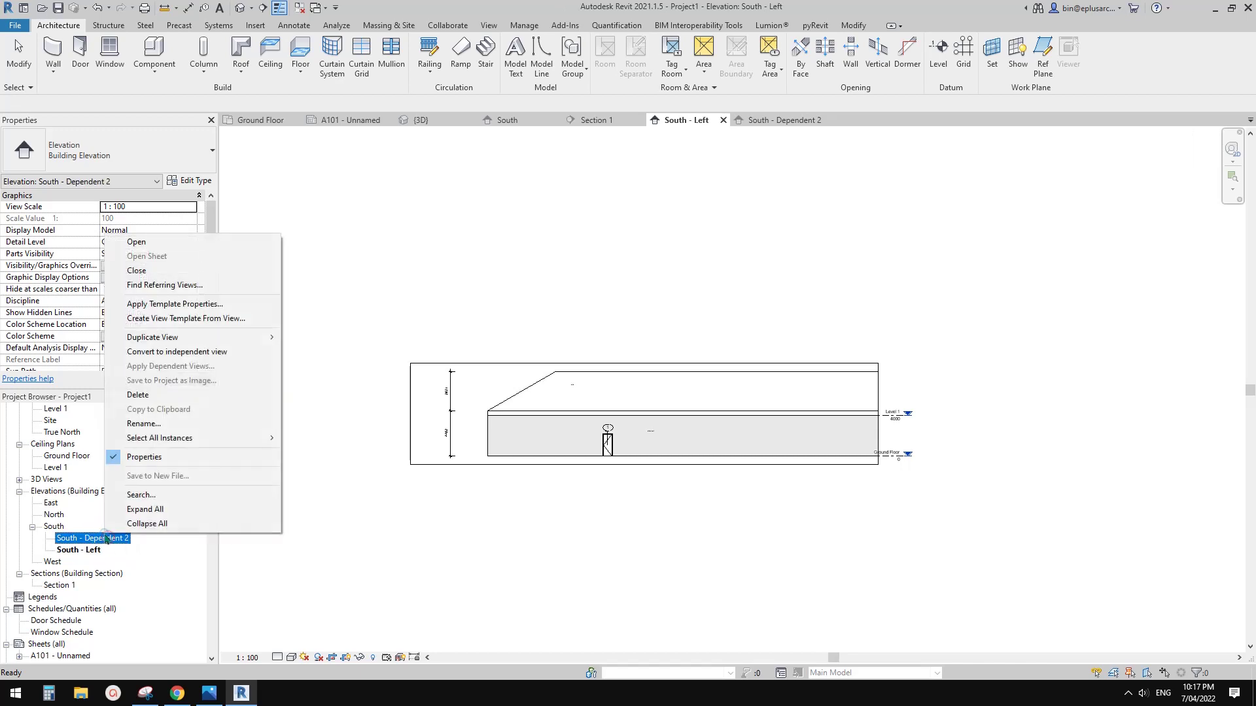
pyautogui.click(144, 423)
pyautogui.write('R')
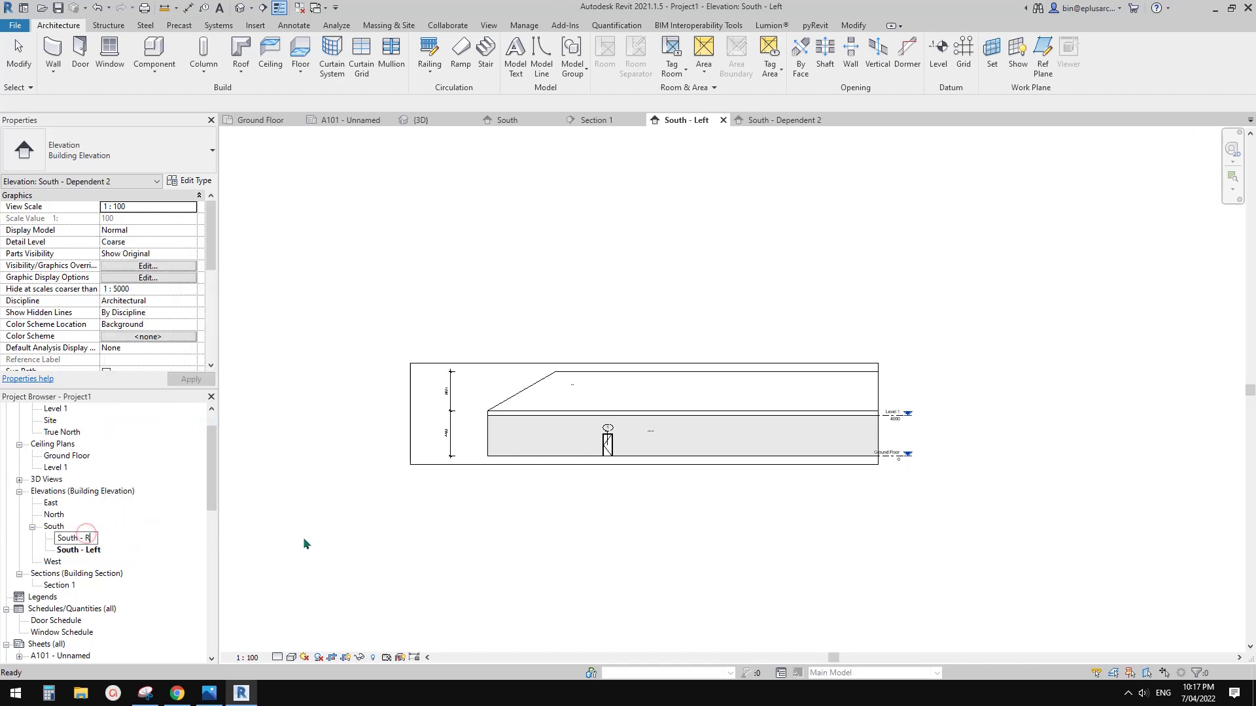
pyautogui.write('igth')
pyautogui.press('Return')
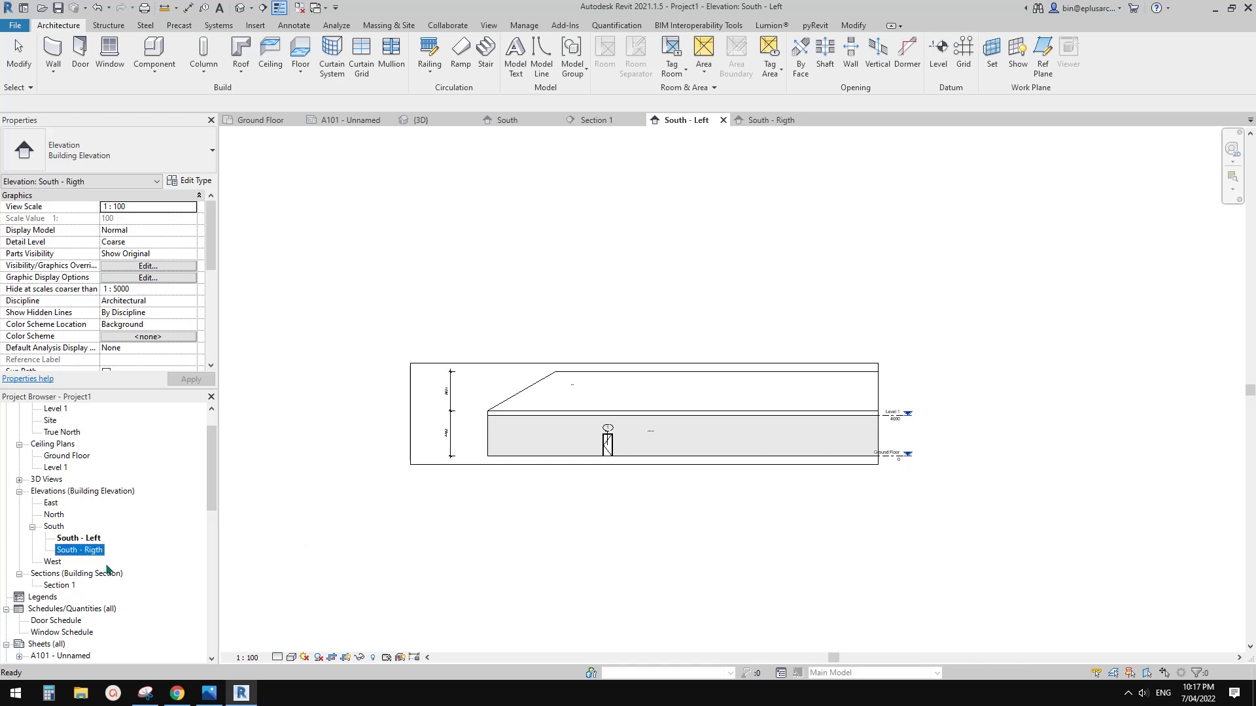
# Step: Rename the dependent view South - Left as South - West
pyautogui.rightClick(95, 539)
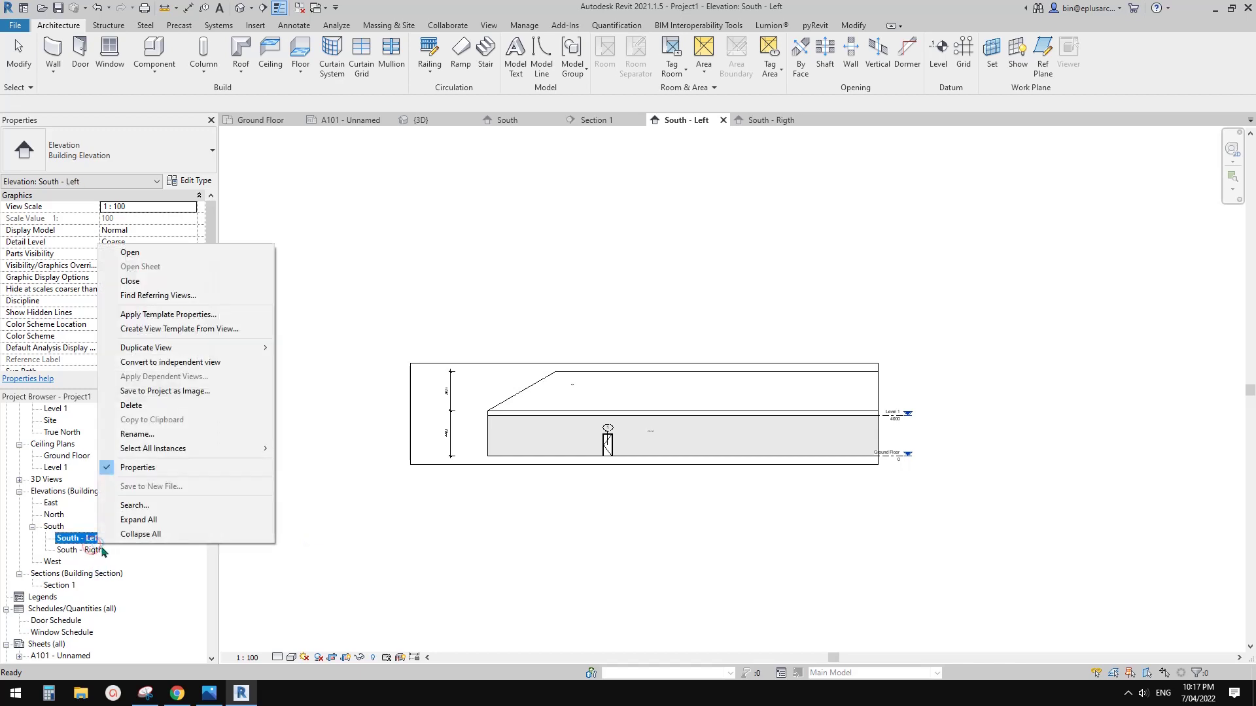
pyautogui.click(142, 435)
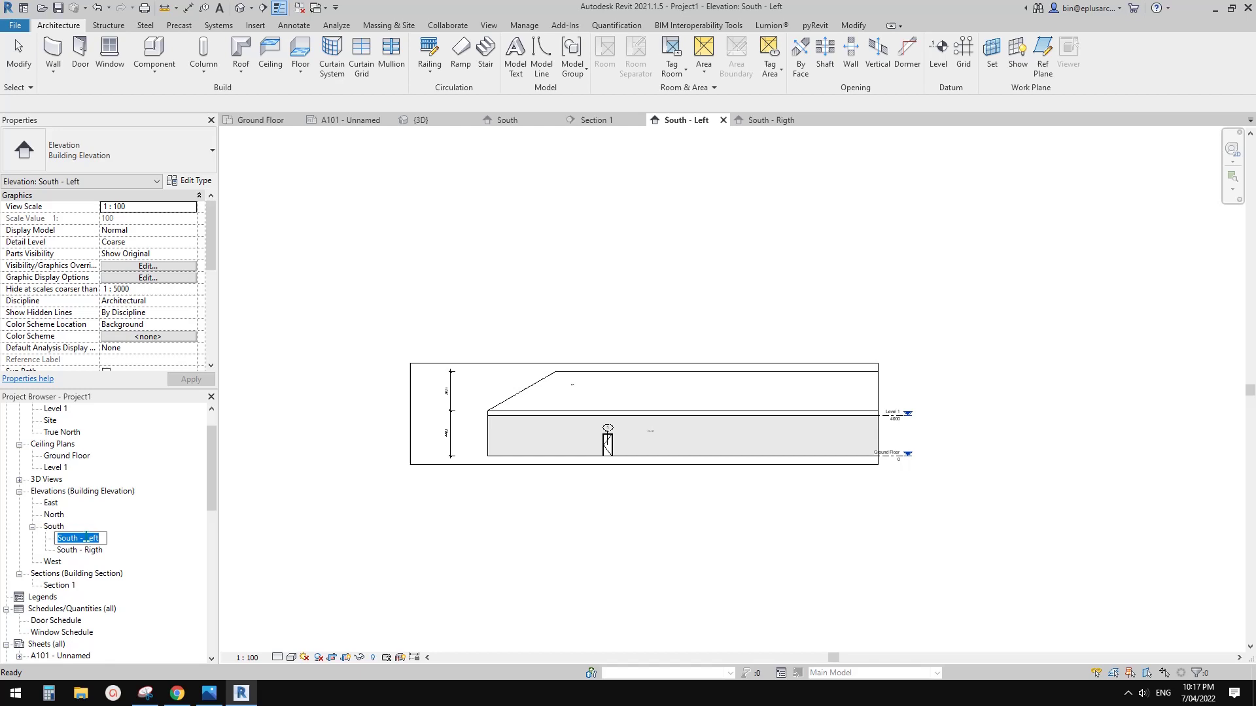
pyautogui.write('West')
pyautogui.press('Return')
# Step: Rename the dependent view South - Rigth as South - East
pyautogui.rightClick(96, 539)
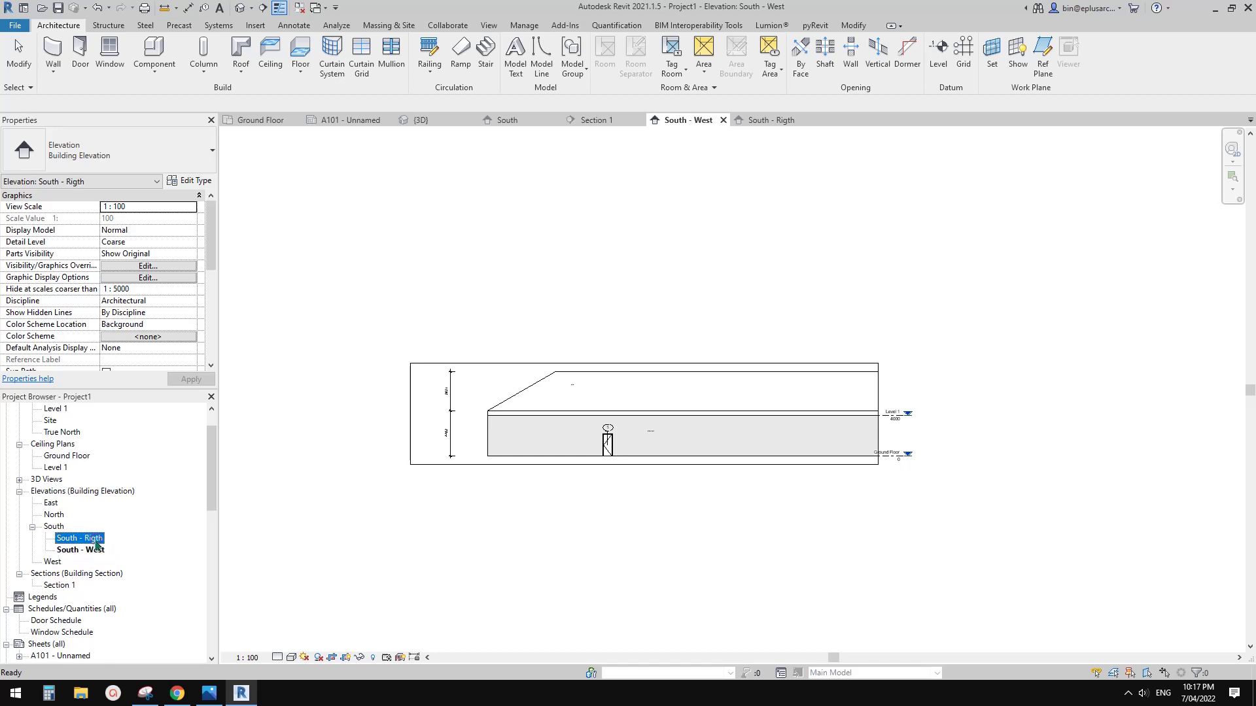
pyautogui.click(138, 430)
pyautogui.moveTo(86, 537); pyautogui.dragTo(228, 544)
pyautogui.write('East')
pyautogui.press('Return')
pyautogui.click(328, 532)
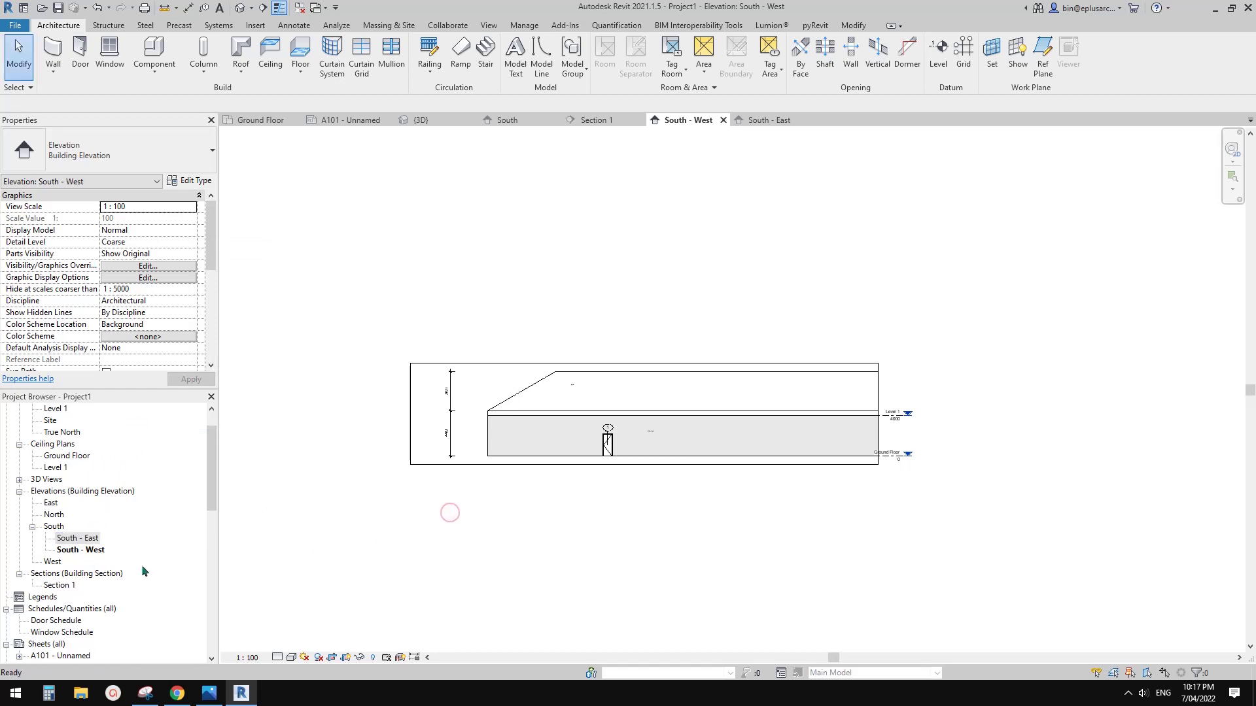
# Step: Pull the outer crop edge of South - West slightly closer to the vertical dimensions at the building's west end
pyautogui.click(96, 540)
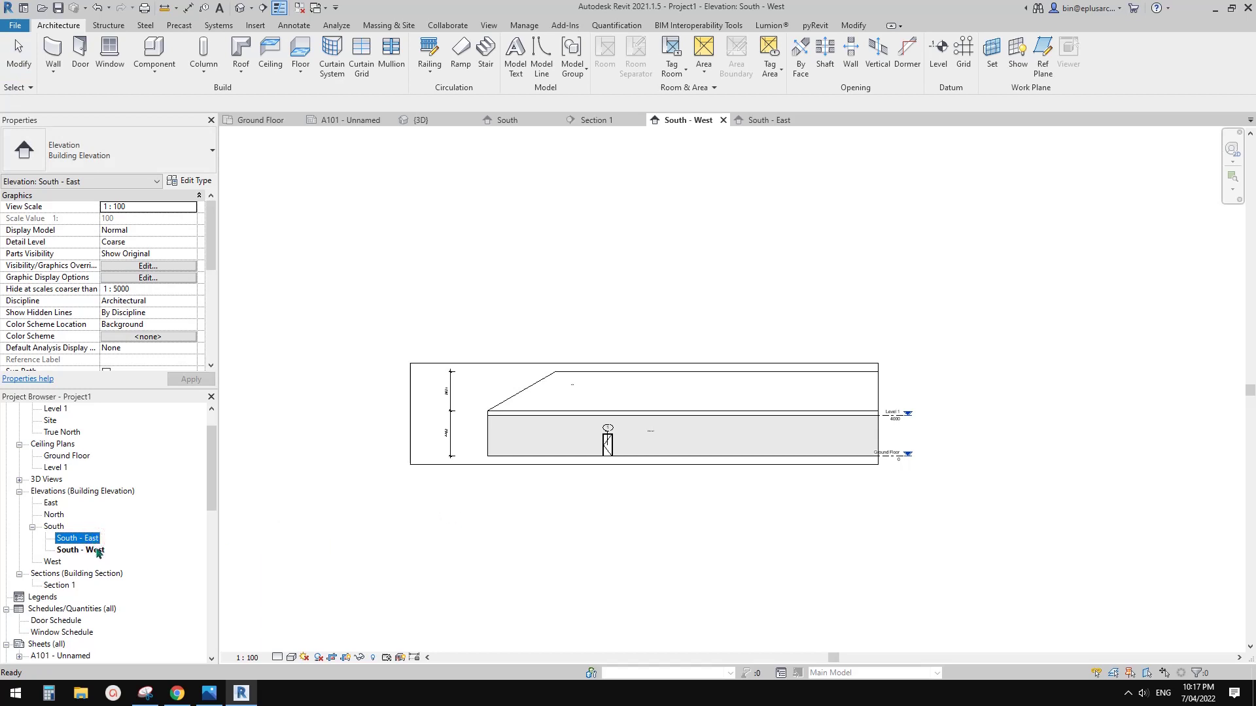
pyautogui.click(98, 551)
pyautogui.click(513, 504)
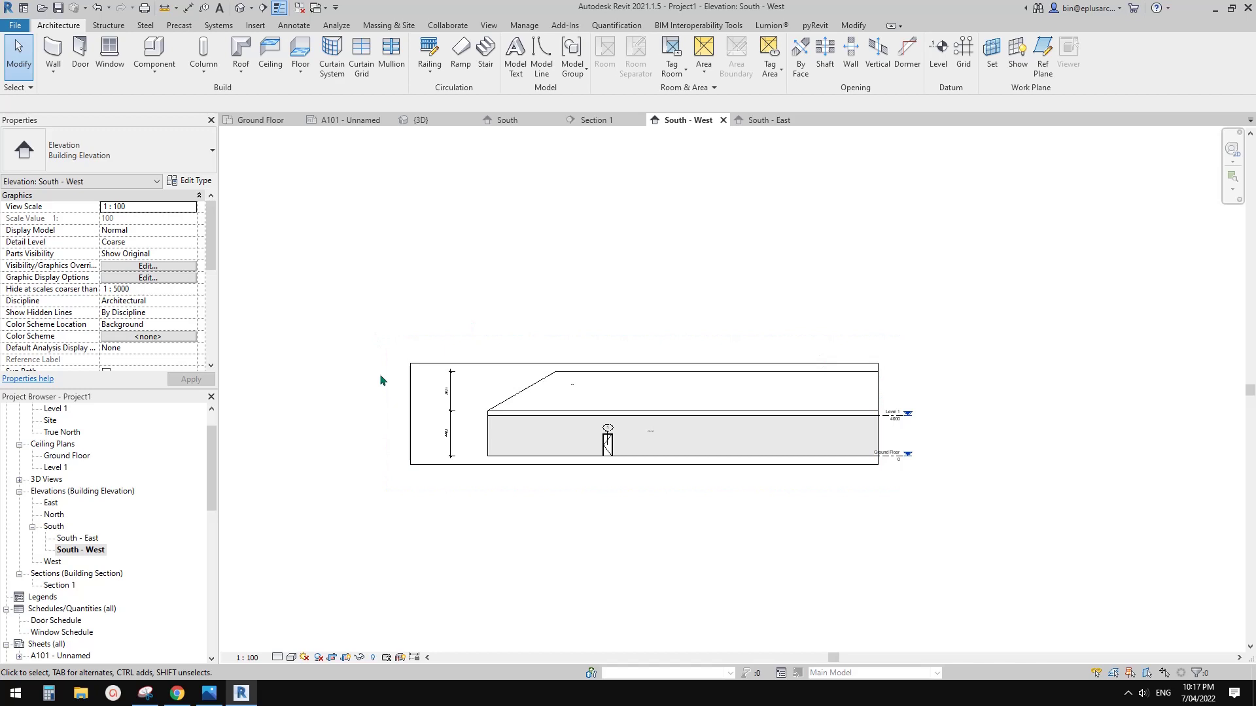
pyautogui.click(411, 419)
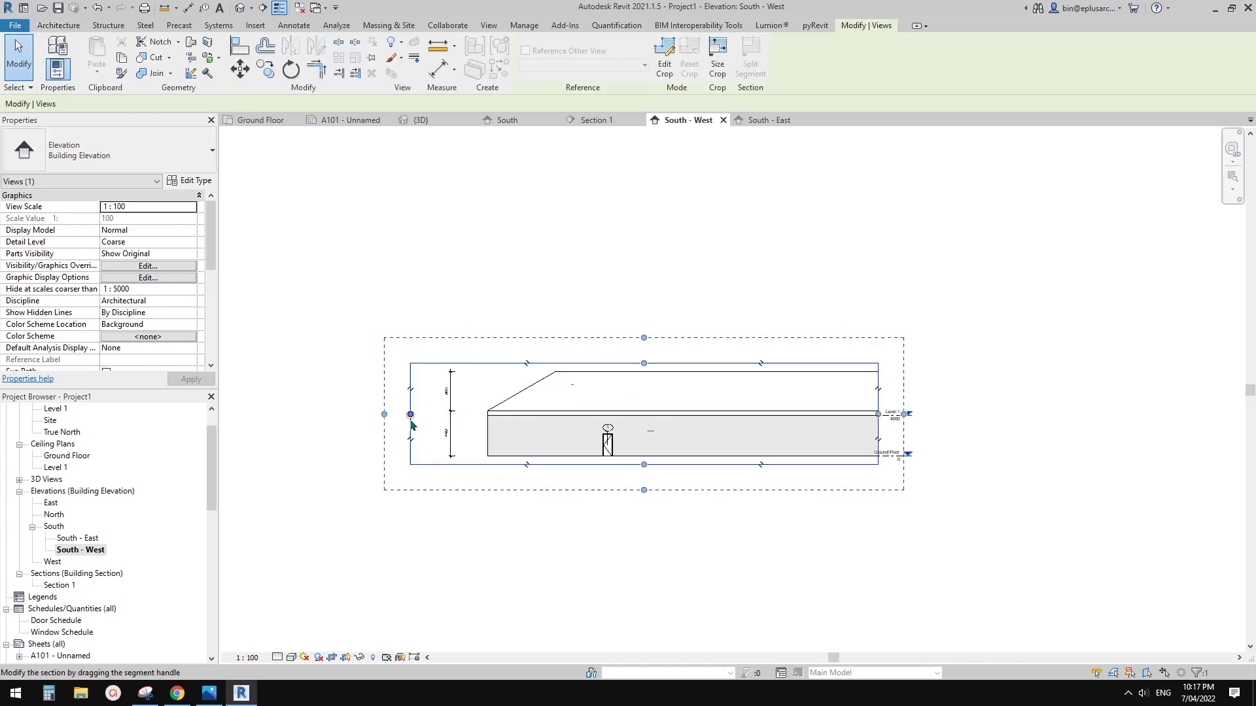
pyautogui.moveTo(410, 414); pyautogui.dragTo(426, 414)
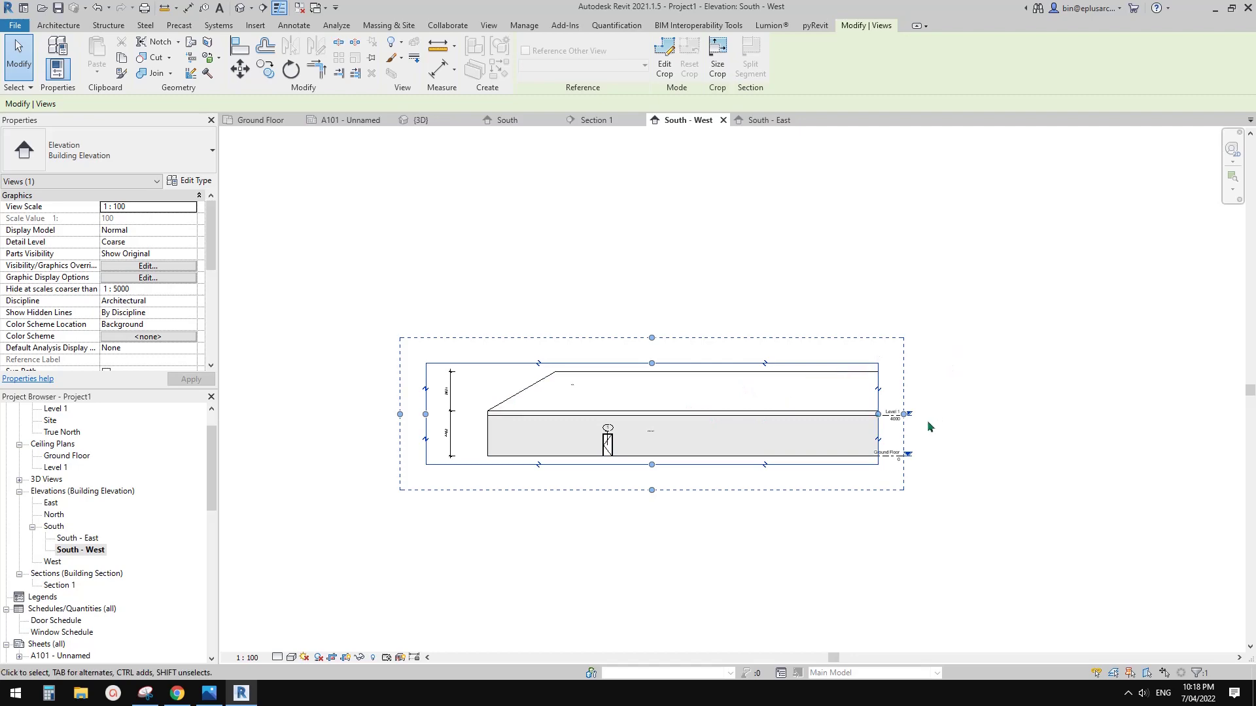
# Step: Crop South - East to the door 2 half of the building and pull its outer edge closer to the east wall
pyautogui.doubleClick(62, 527)
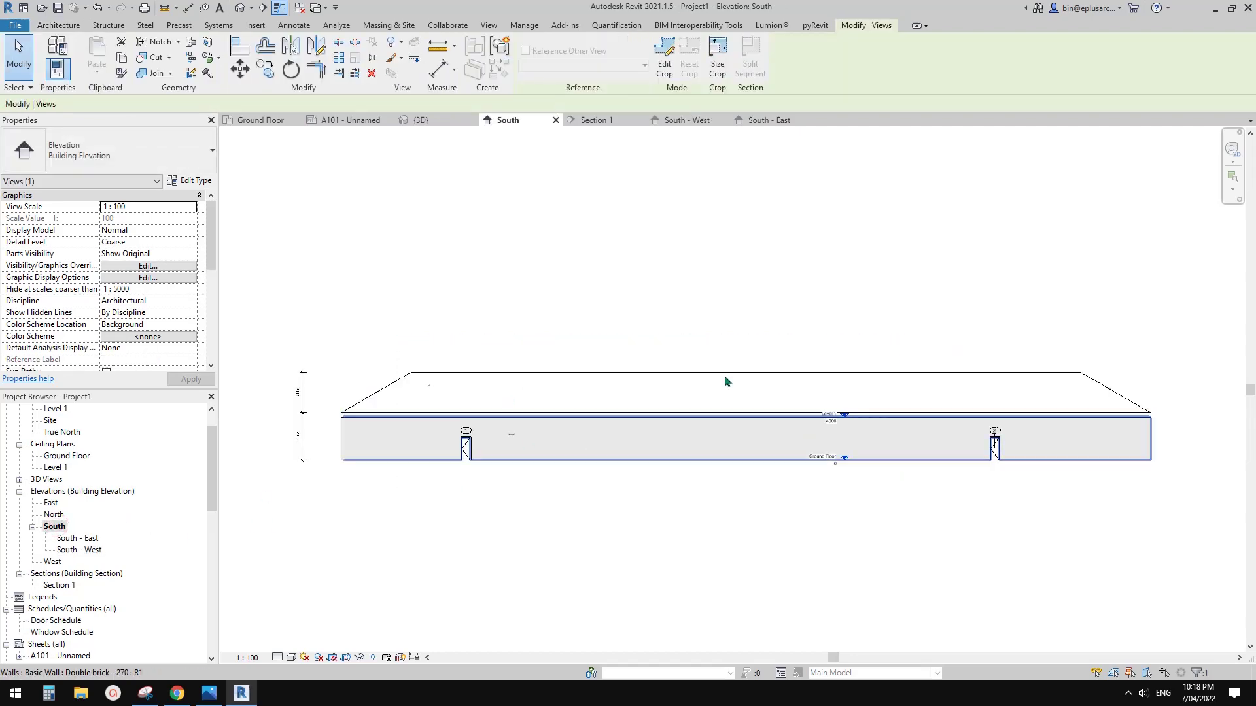
pyautogui.doubleClick(87, 538)
pyautogui.click(266, 365)
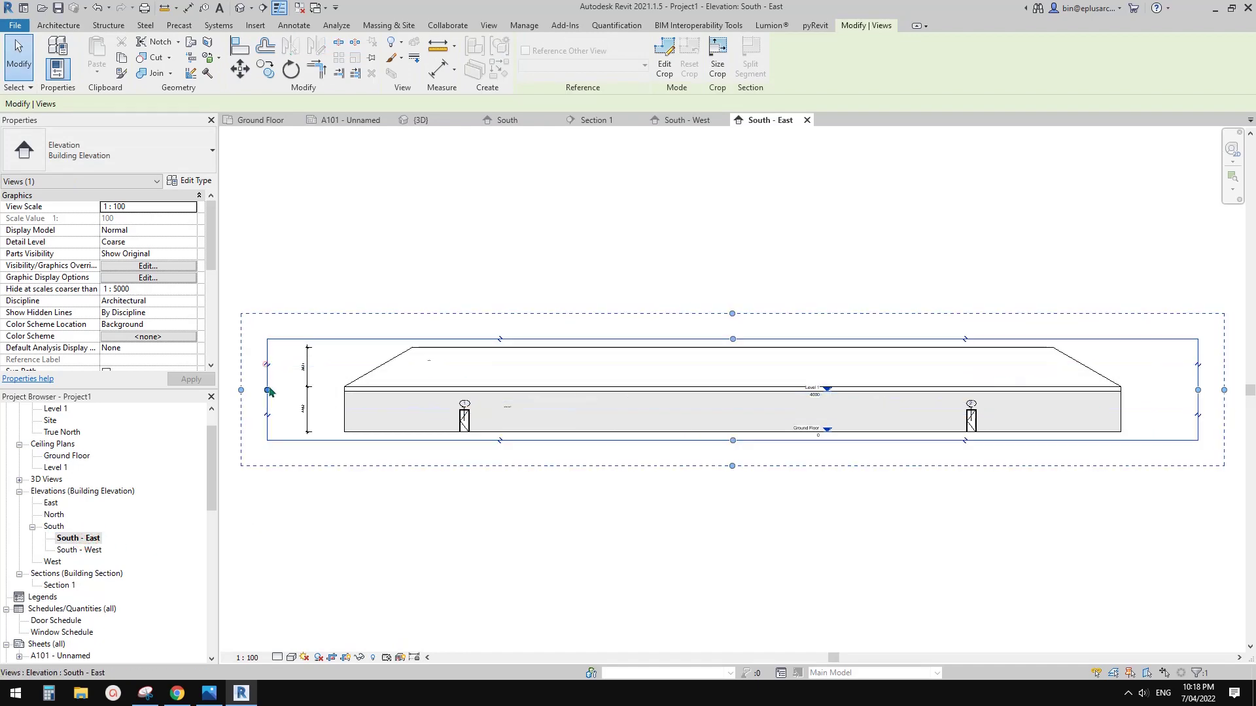
pyautogui.moveTo(268, 391); pyautogui.dragTo(709, 395)
pyautogui.click(945, 511)
pyautogui.click(1196, 384)
pyautogui.moveTo(1197, 390); pyautogui.dragTo(1151, 390)
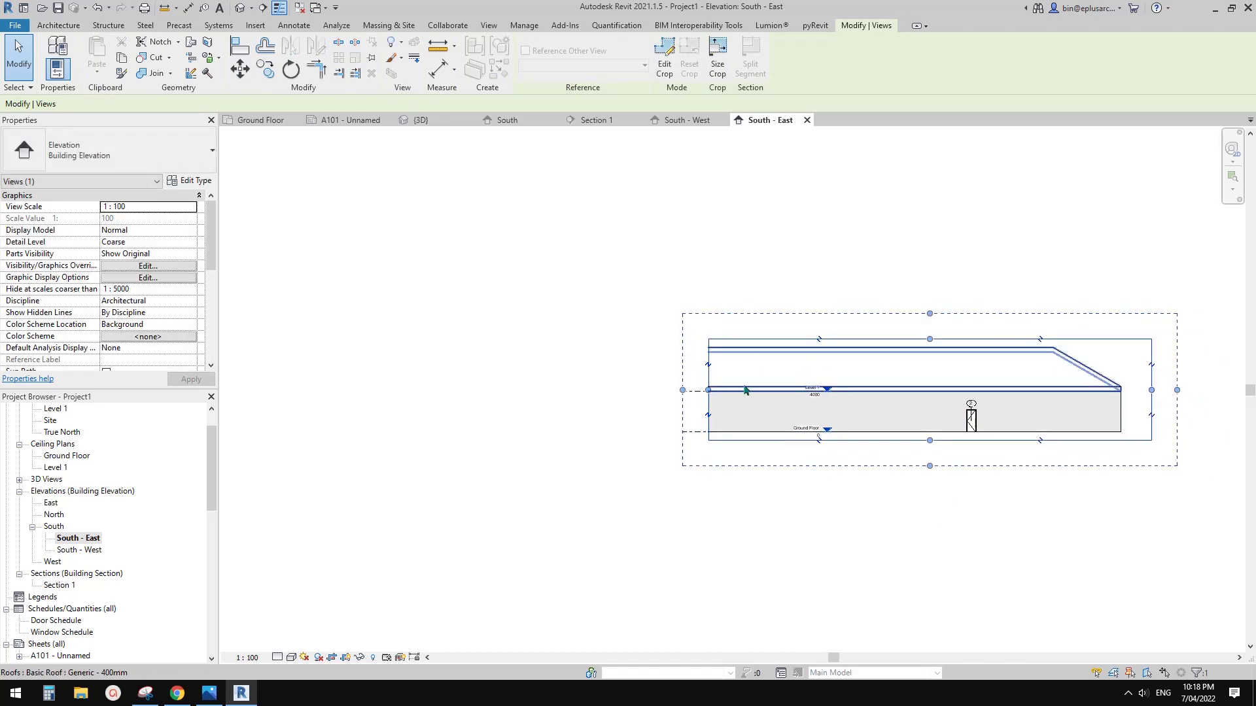
pyautogui.press('Escape')
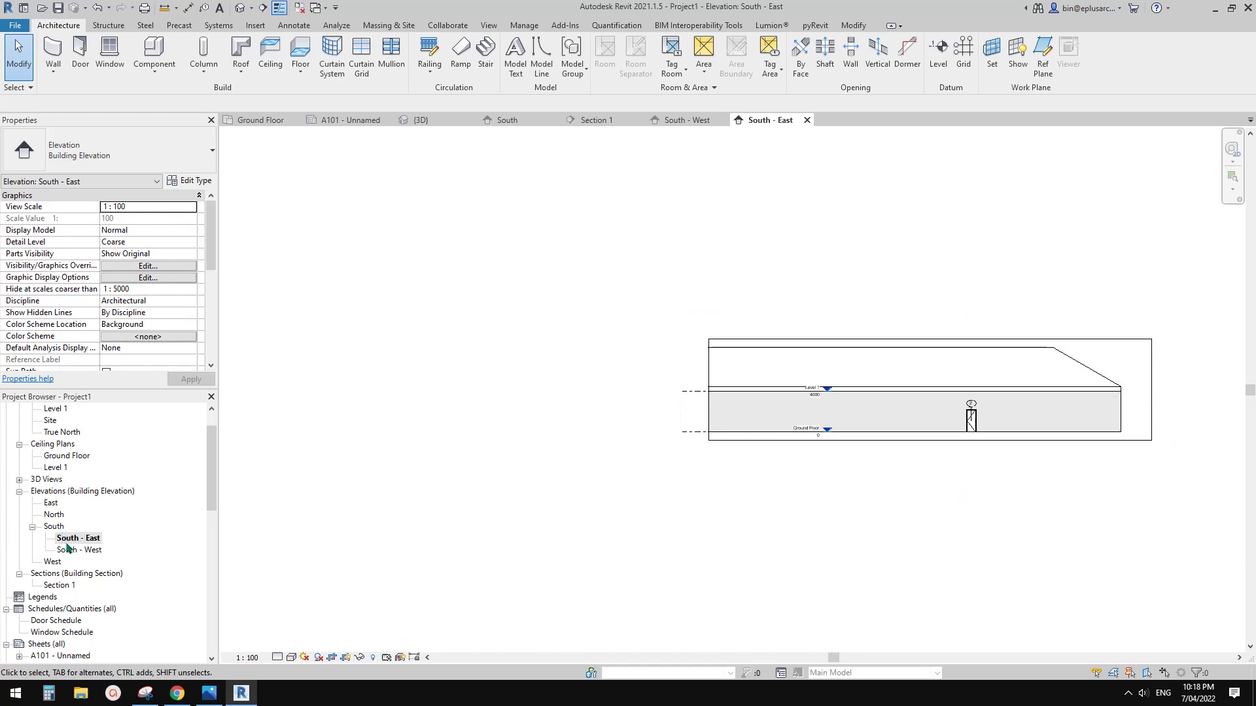
# Step: Show the crop region in the parent South elevation so that both dependent view outlines are displayed
pyautogui.doubleClick(54, 527)
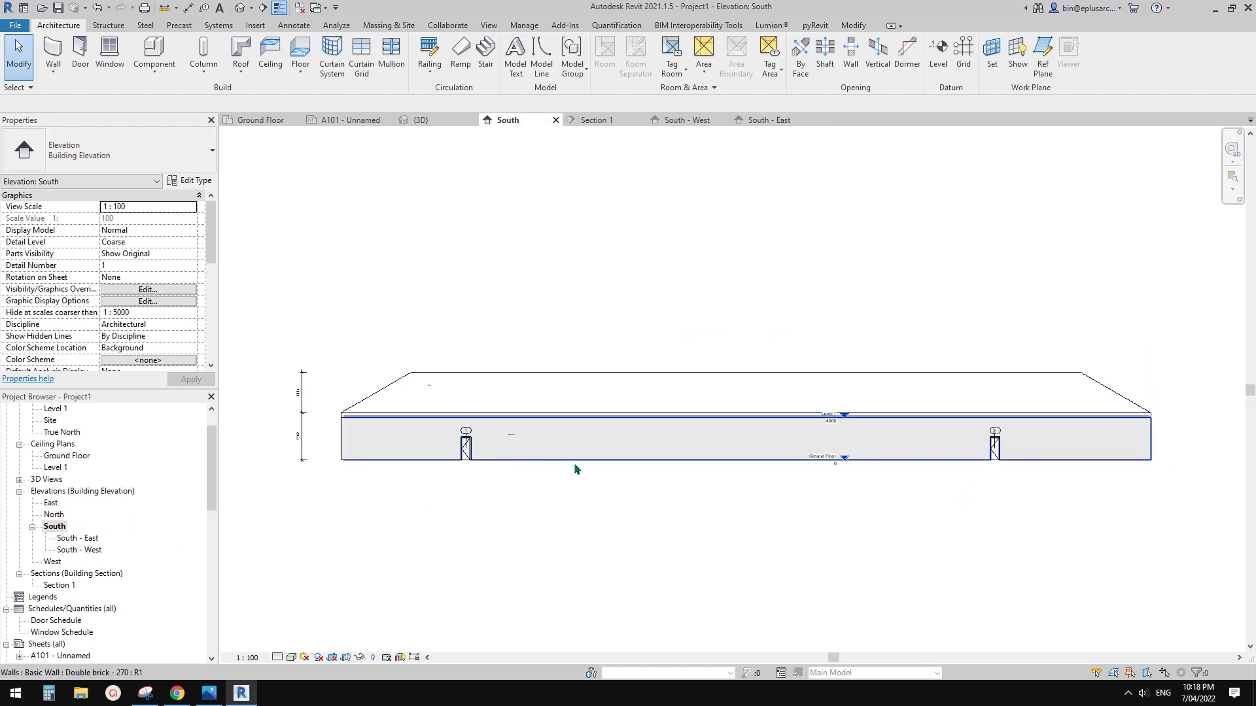
pyautogui.scroll(-1, 575, 466)
pyautogui.moveTo(632, 500); pyautogui.dragTo(664, 504, button='middle')
pyautogui.scroll(1, 717, 463)
pyautogui.moveTo(716, 462); pyautogui.dragTo(726, 468, button='middle')
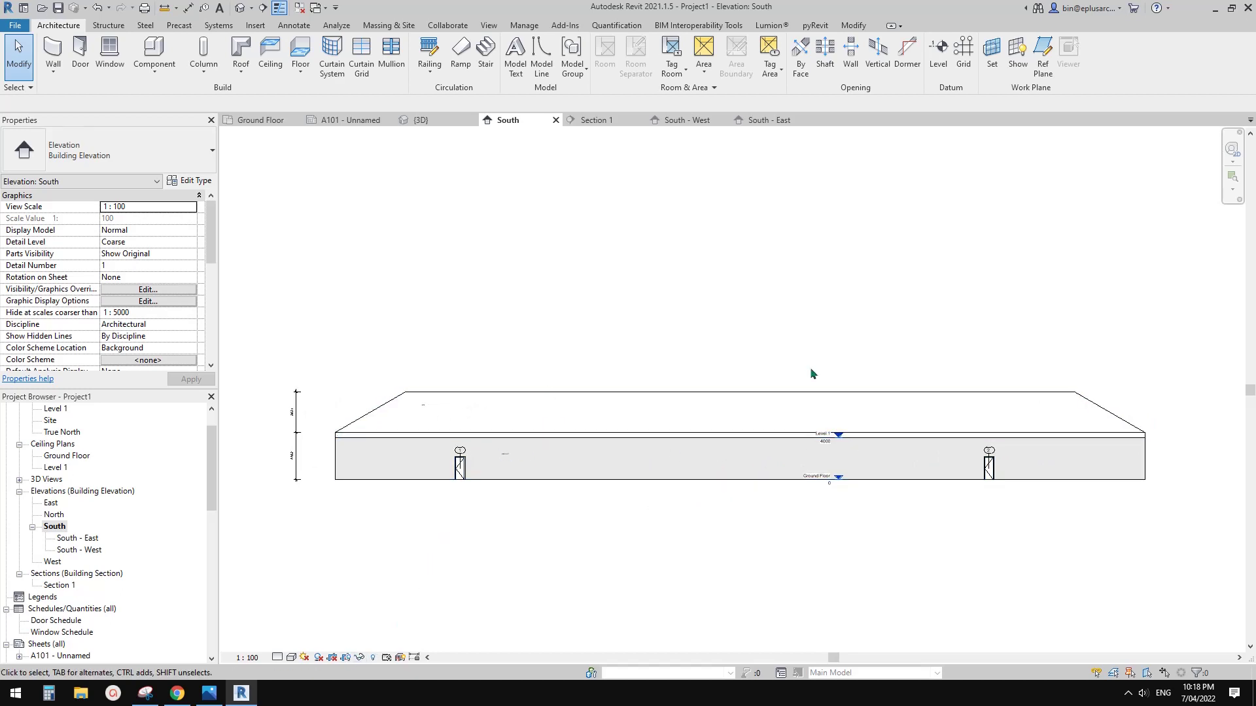
pyautogui.click(347, 658)
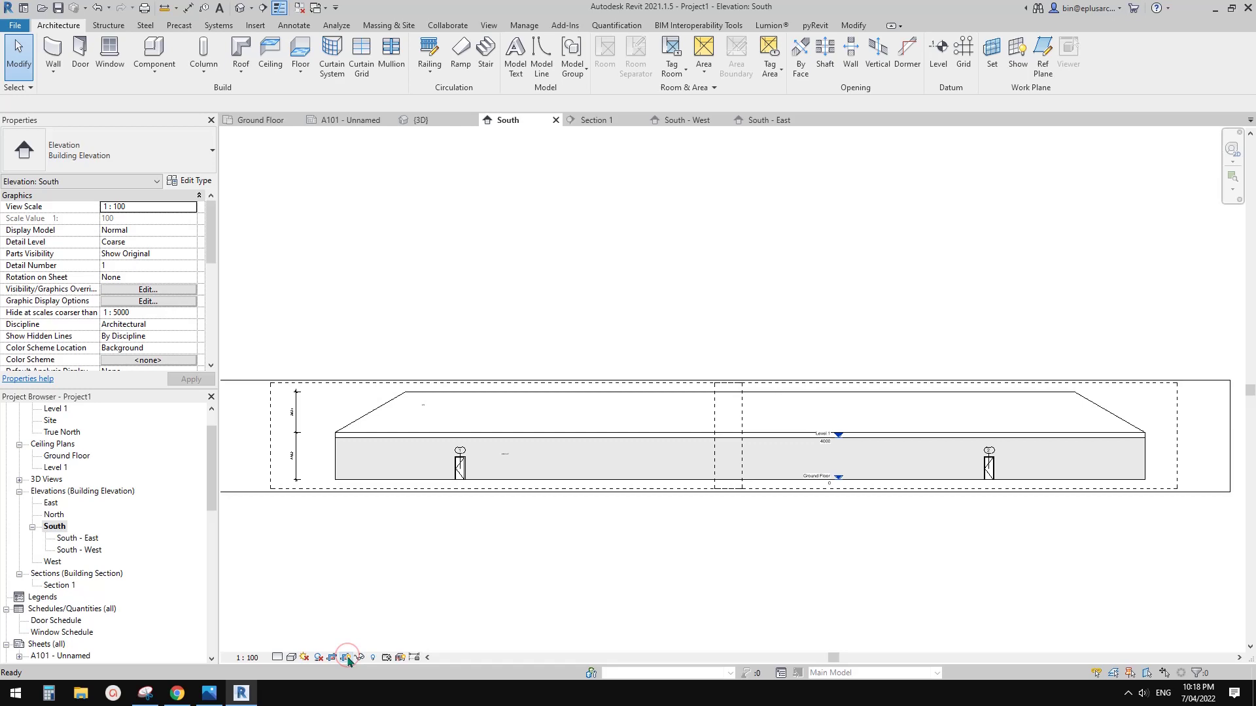
pyautogui.click(347, 658)
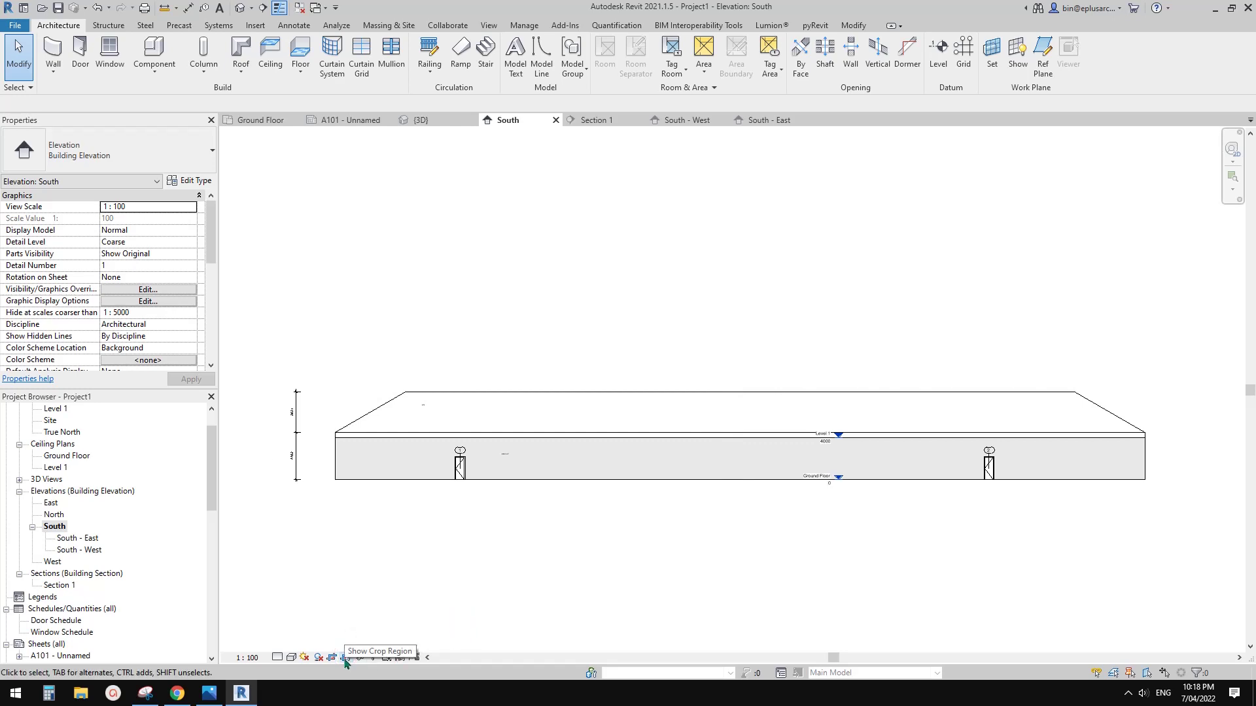
pyautogui.scroll(-1, 513, 525)
pyautogui.moveTo(505, 567); pyautogui.dragTo(560, 504, button='middle')
pyautogui.click(343, 657)
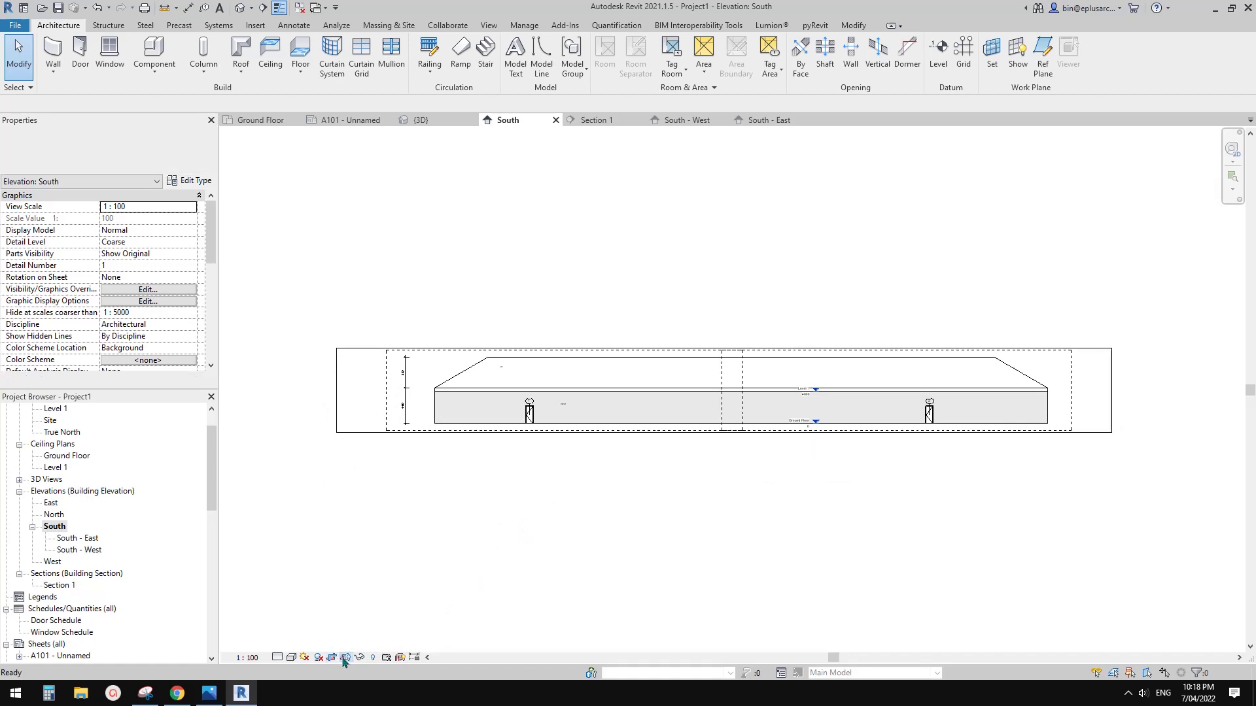
# Step: Examine the parent crop boundary and the overlap between the South - West and South - East crop regions
pyautogui.moveTo(630, 522); pyautogui.dragTo(631, 521, button='middle')
pyautogui.scroll(2, 735, 492)
pyautogui.scroll(-1, 942, 472)
pyautogui.moveTo(1028, 453); pyautogui.dragTo(921, 459, button='middle')
pyautogui.click(1090, 355)
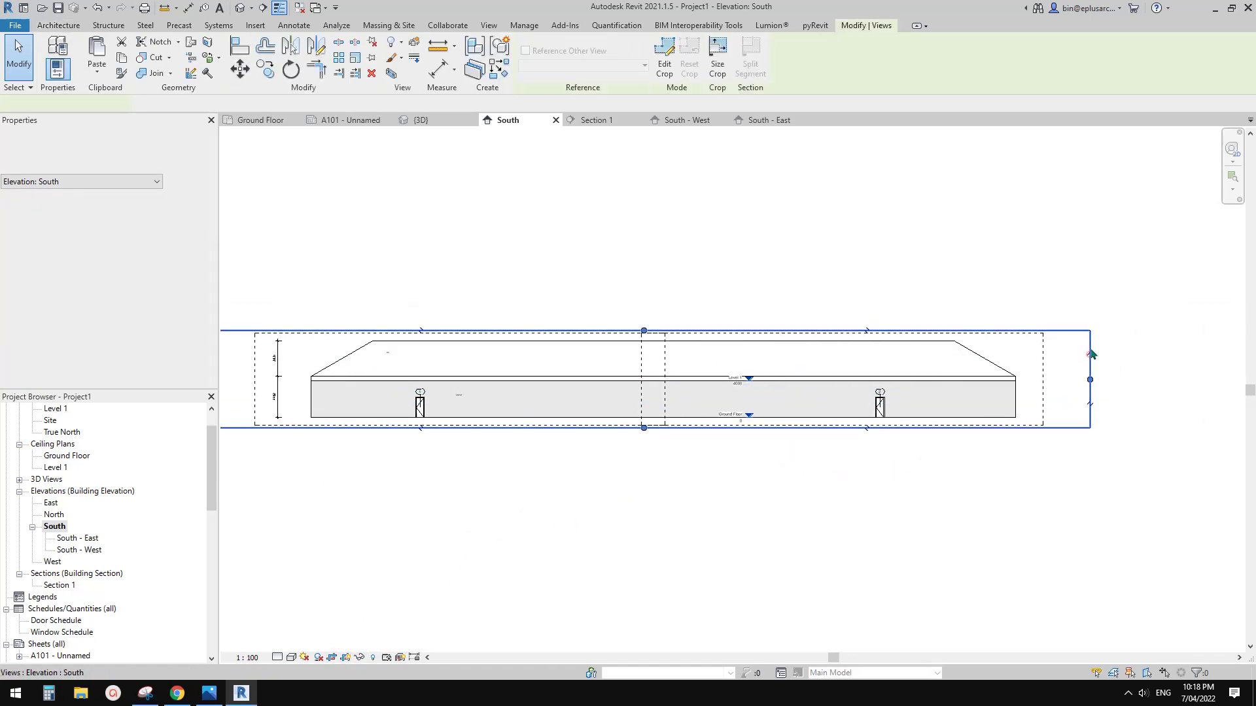
pyautogui.moveTo(346, 306); pyautogui.dragTo(415, 305, button='middle')
pyautogui.moveTo(442, 484); pyautogui.dragTo(503, 462, button='middle')
pyautogui.click(507, 465)
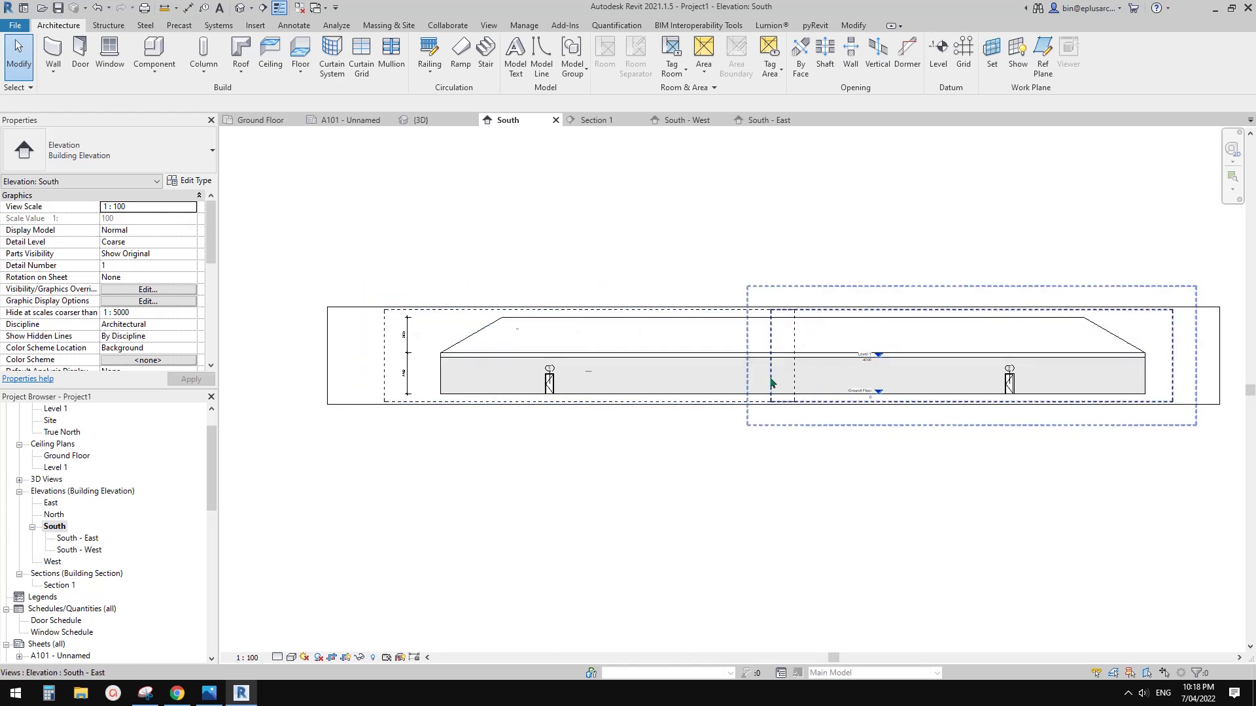
pyautogui.moveTo(1011, 365); pyautogui.dragTo(911, 374, button='middle')
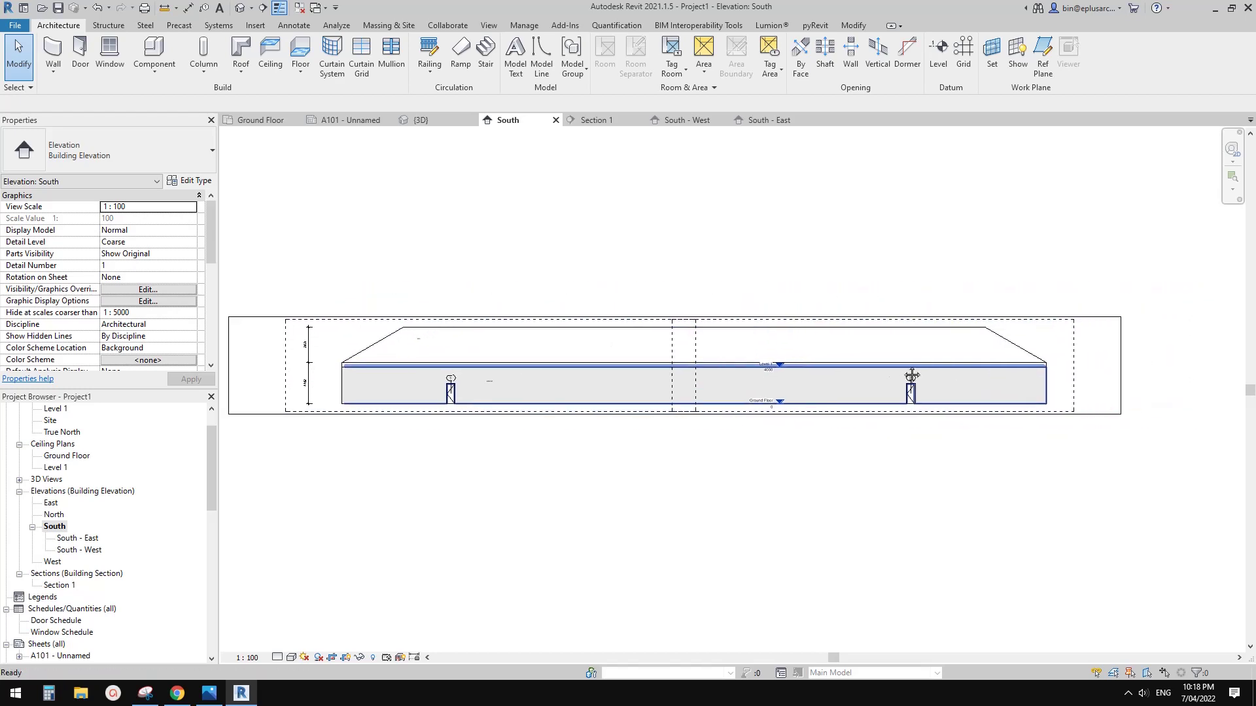
# Step: Open sheet A101 and delete the full South elevation viewport placed above the title block
pyautogui.doubleClick(85, 538)
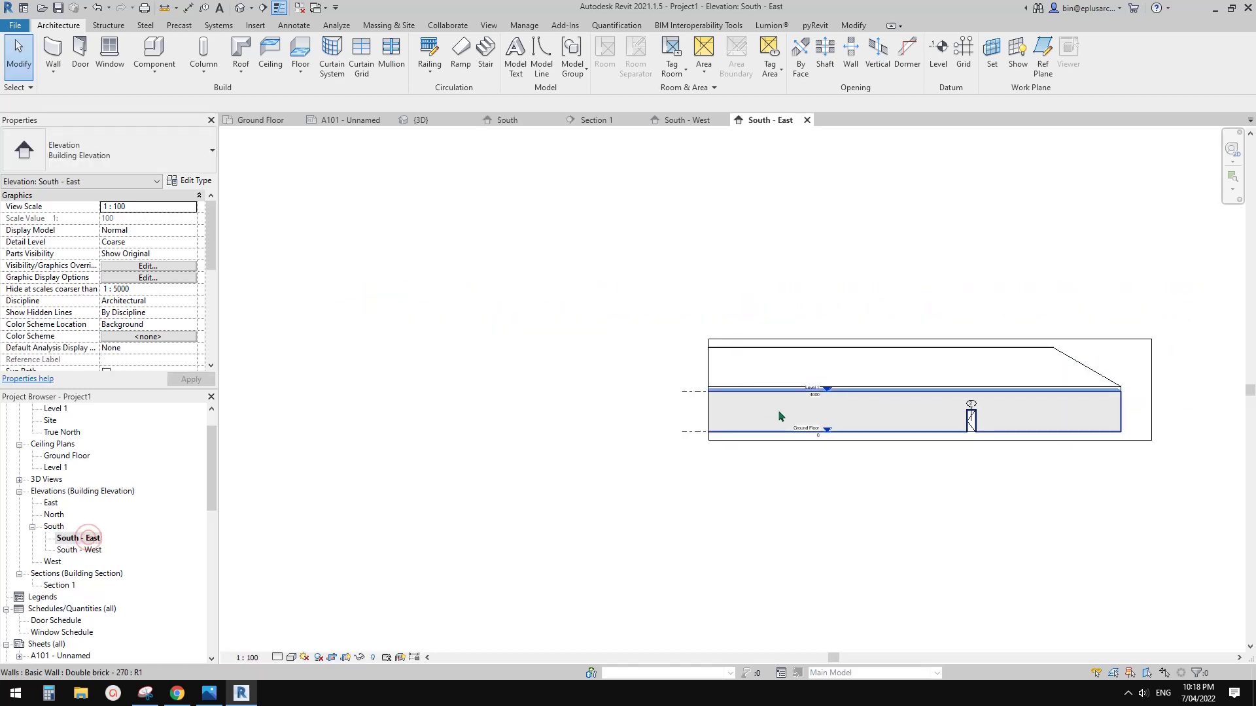
pyautogui.moveTo(214, 496); pyautogui.dragTo(214, 525)
pyautogui.doubleClick(76, 560)
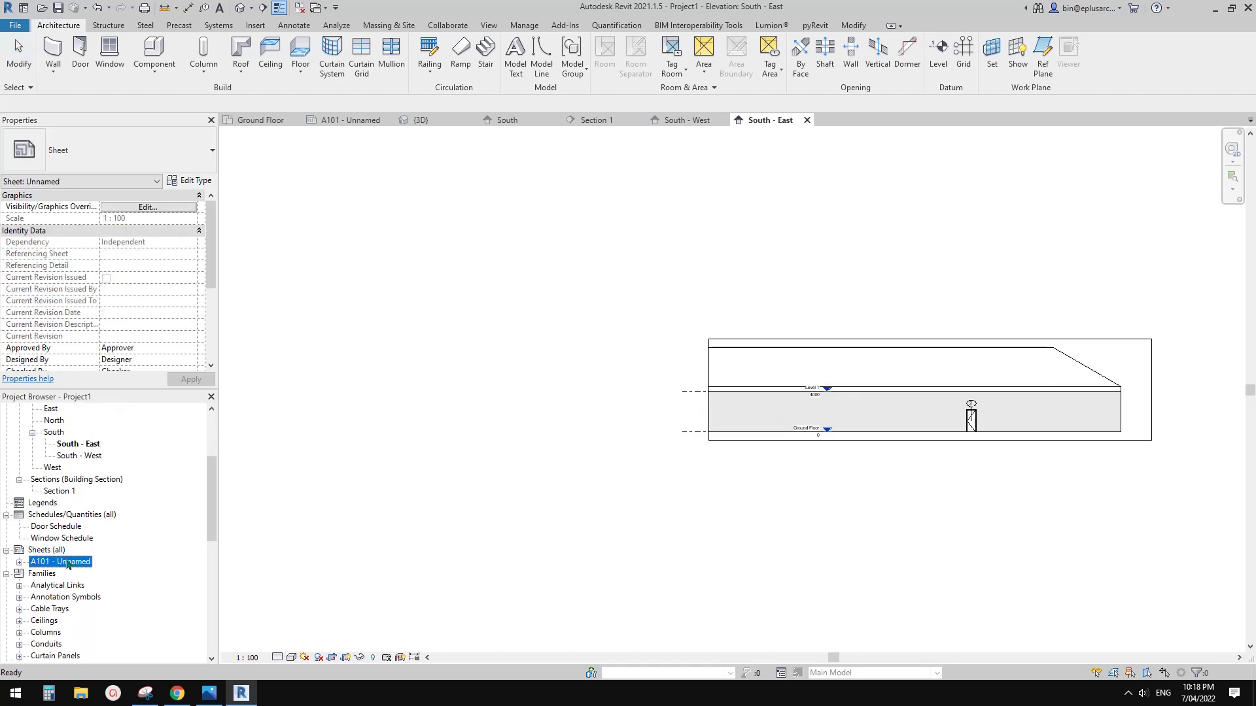
pyautogui.scroll(-1, 588, 478)
pyautogui.moveTo(852, 425); pyautogui.dragTo(877, 449, button='middle')
pyautogui.click(723, 291)
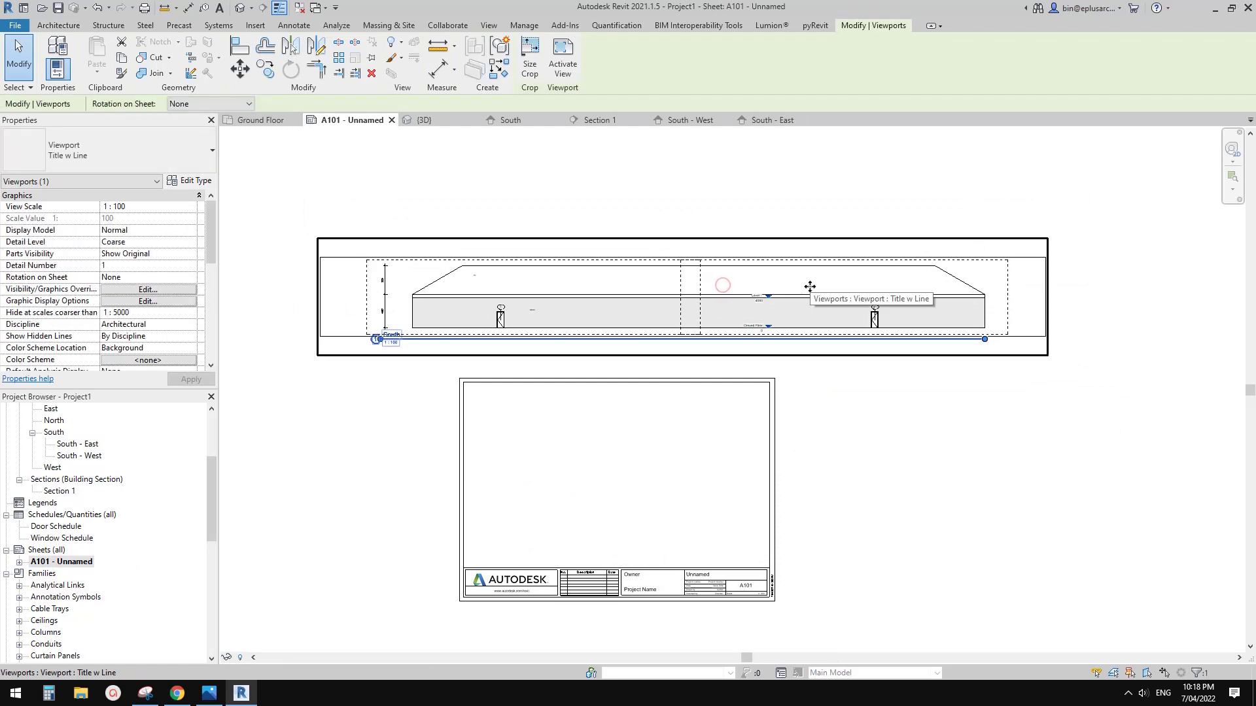
pyautogui.press('Delete')
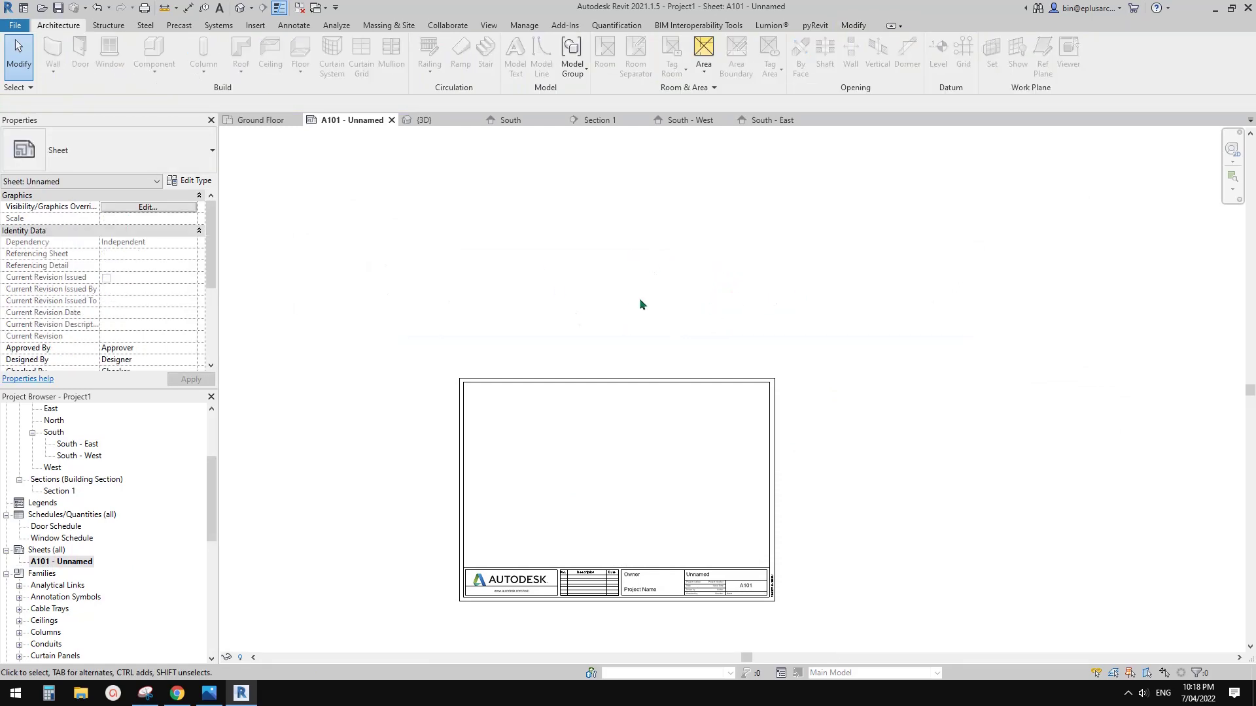
# Step: Place South - East in the upper part of sheet A101 and South - West directly below it
pyautogui.moveTo(94, 450); pyautogui.dragTo(104, 450)
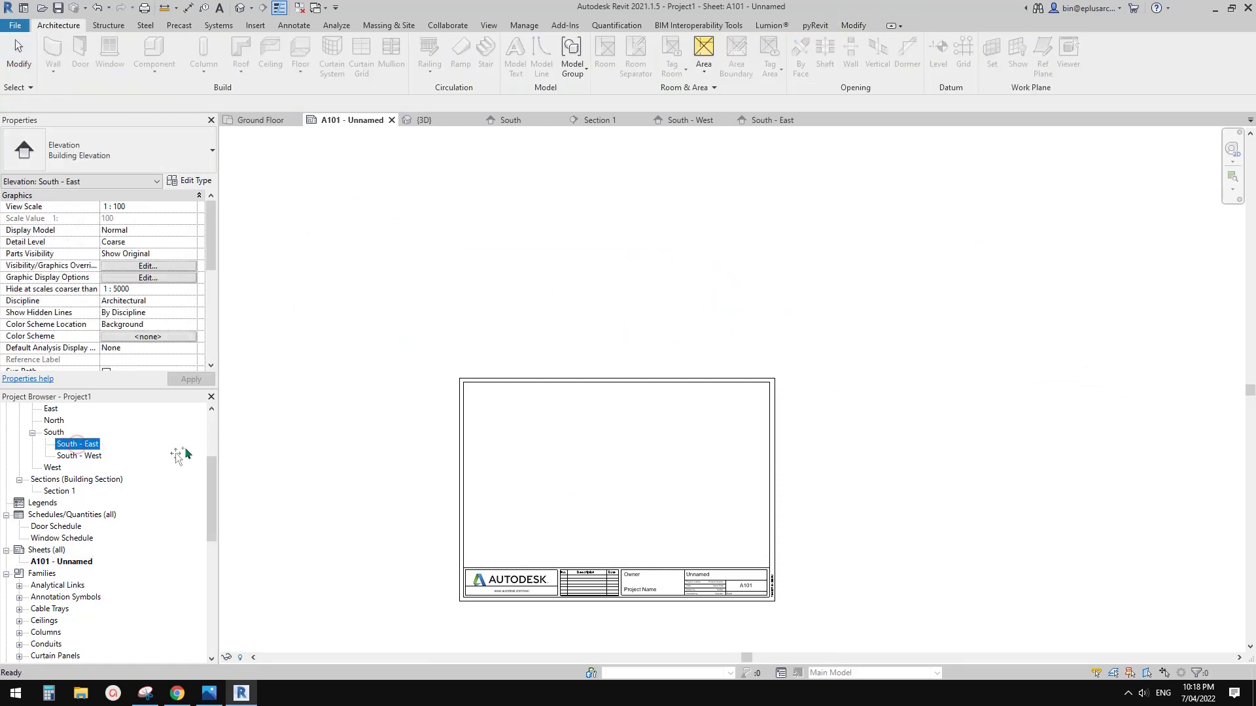
pyautogui.click(618, 422)
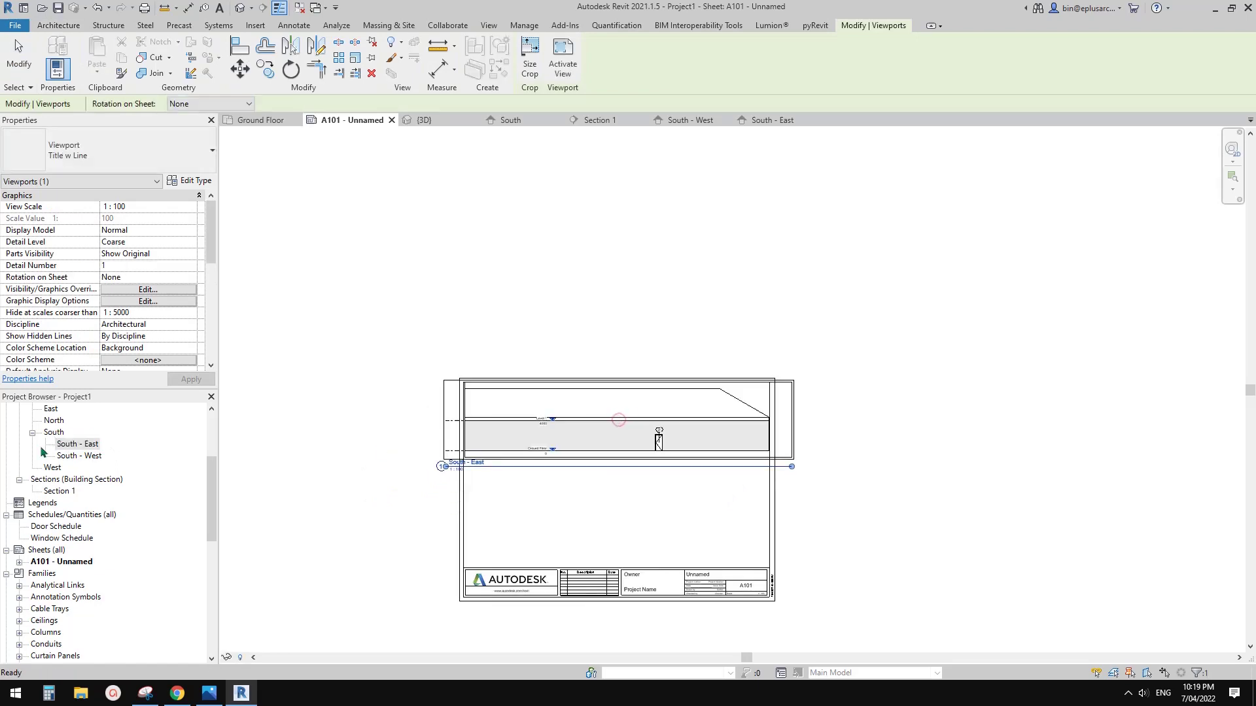
pyautogui.click(80, 456)
pyautogui.moveTo(82, 458); pyautogui.dragTo(622, 504)
pyautogui.click(625, 510)
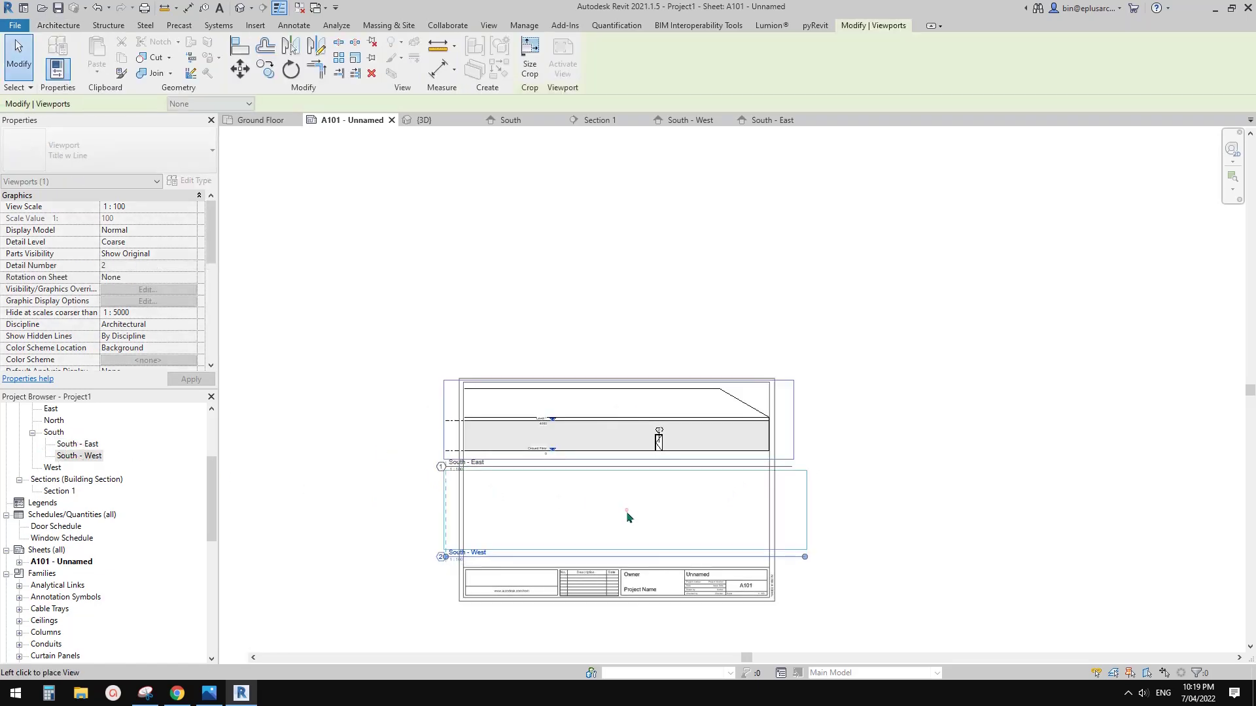
pyautogui.scroll(2, 895, 491)
pyautogui.click(892, 484)
# Step: Compare the South - East and South - West viewports on the sheet, checking where the two halves meet
pyautogui.click(611, 400)
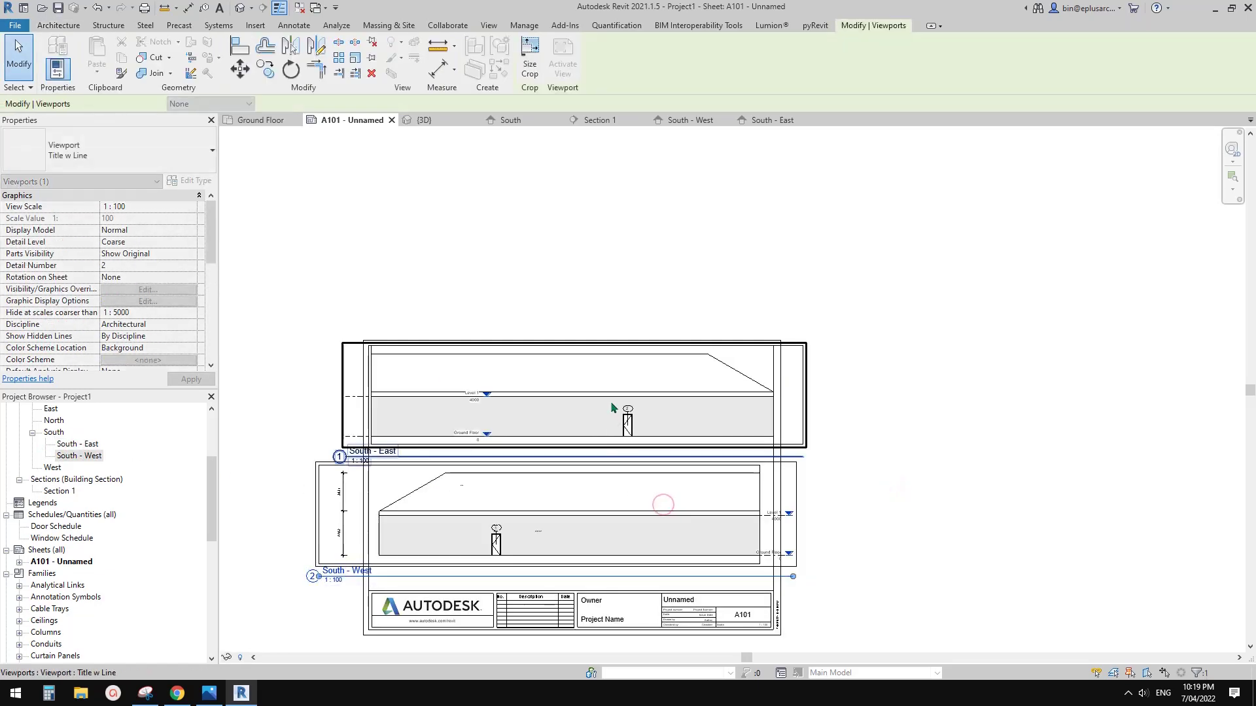
pyautogui.moveTo(567, 416); pyautogui.dragTo(792, 381, button='middle')
pyautogui.scroll(1, 785, 394)
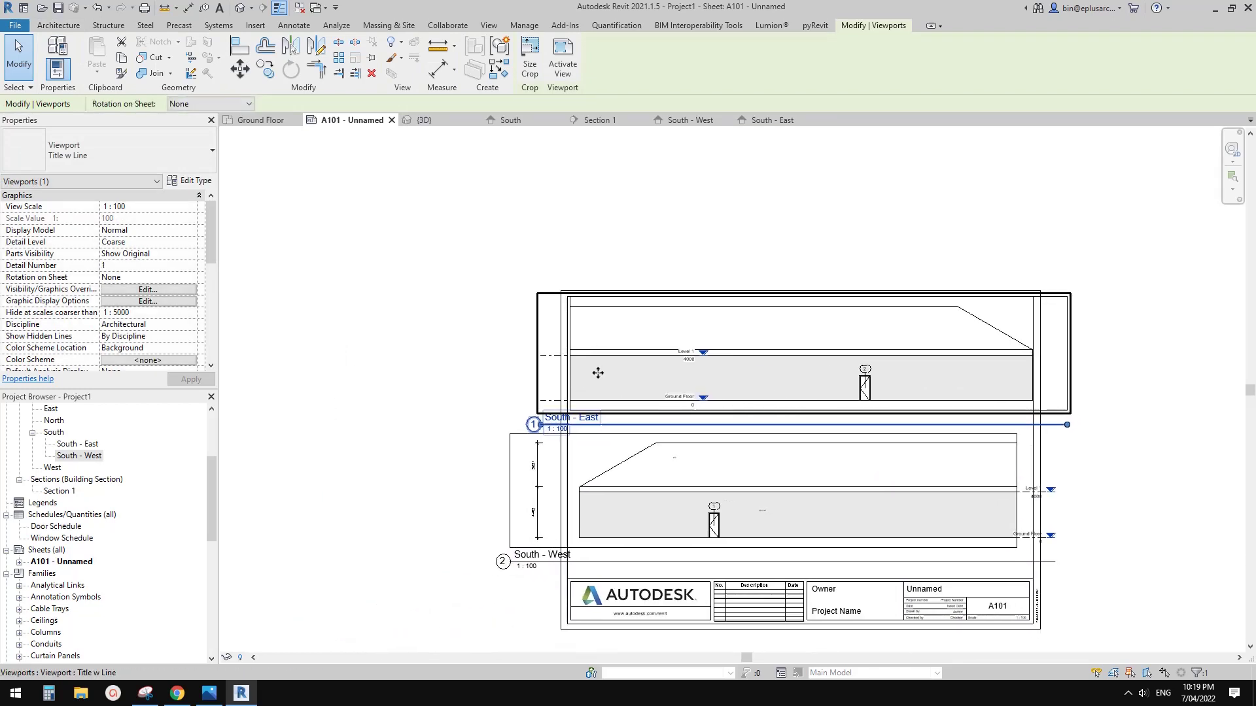
pyautogui.click(1005, 498)
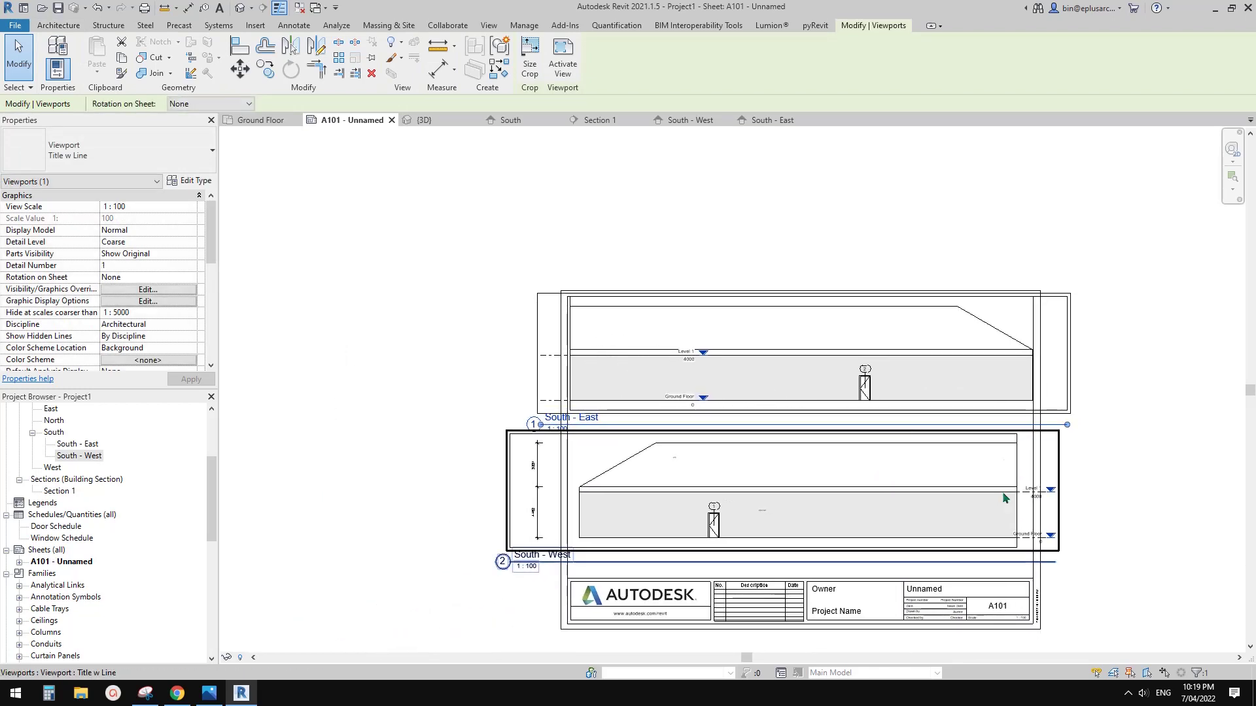
pyautogui.click(595, 334)
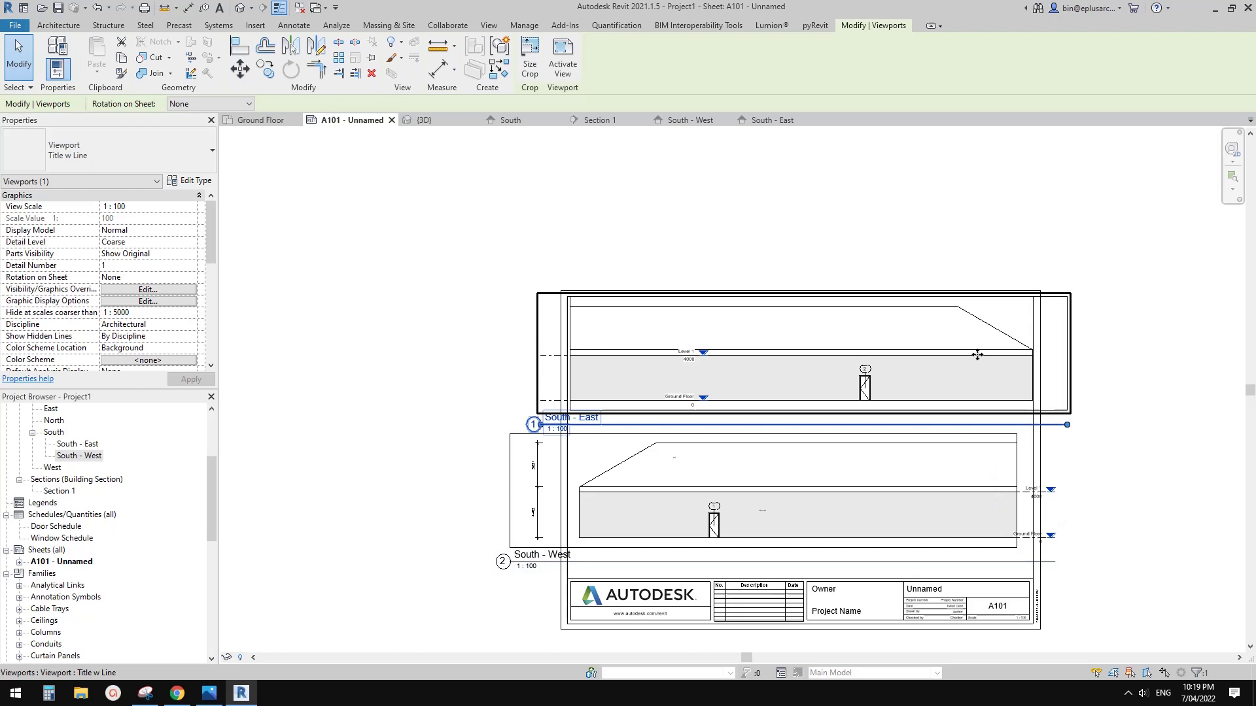
pyautogui.click(1007, 483)
pyautogui.click(948, 336)
# Step: Move the South - West viewport off the sheet to the west side of South - East and compare their adjoining edges
pyautogui.click(893, 462)
pyautogui.moveTo(894, 463); pyautogui.dragTo(497, 478)
pyautogui.scroll(-1, 486, 493)
pyautogui.moveTo(486, 493); pyautogui.dragTo(711, 451, button='middle')
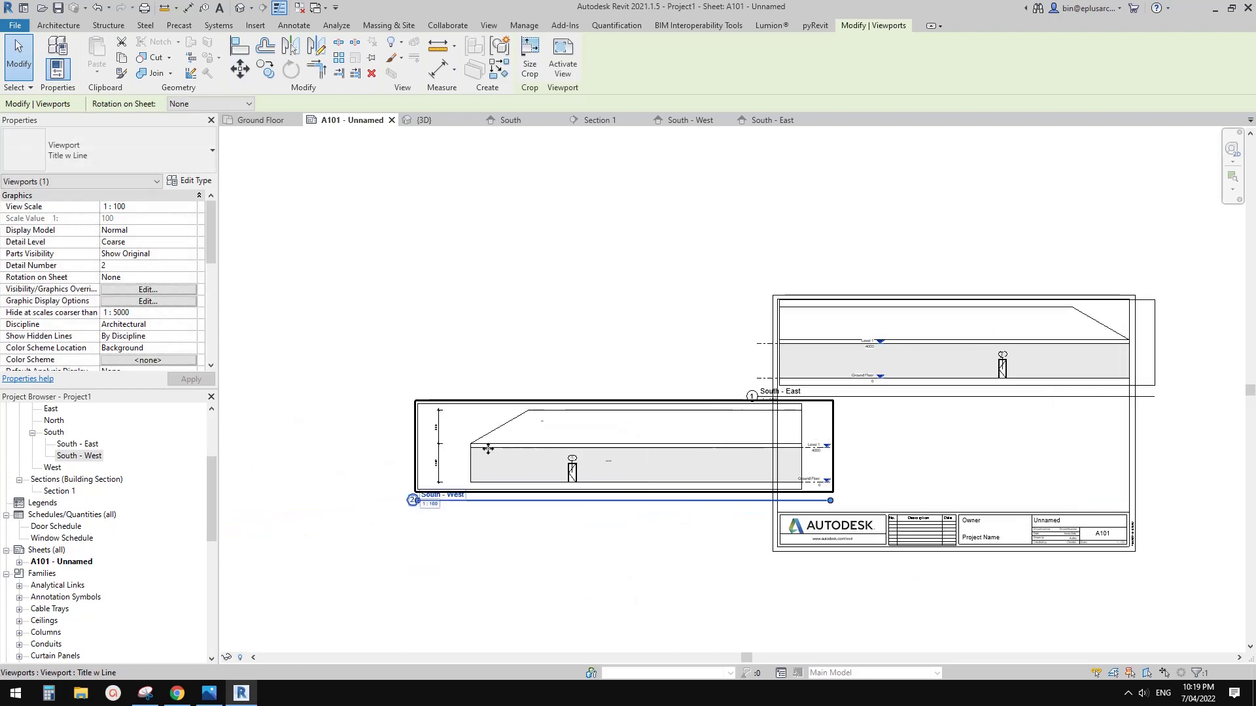
pyautogui.scroll(2, 752, 444)
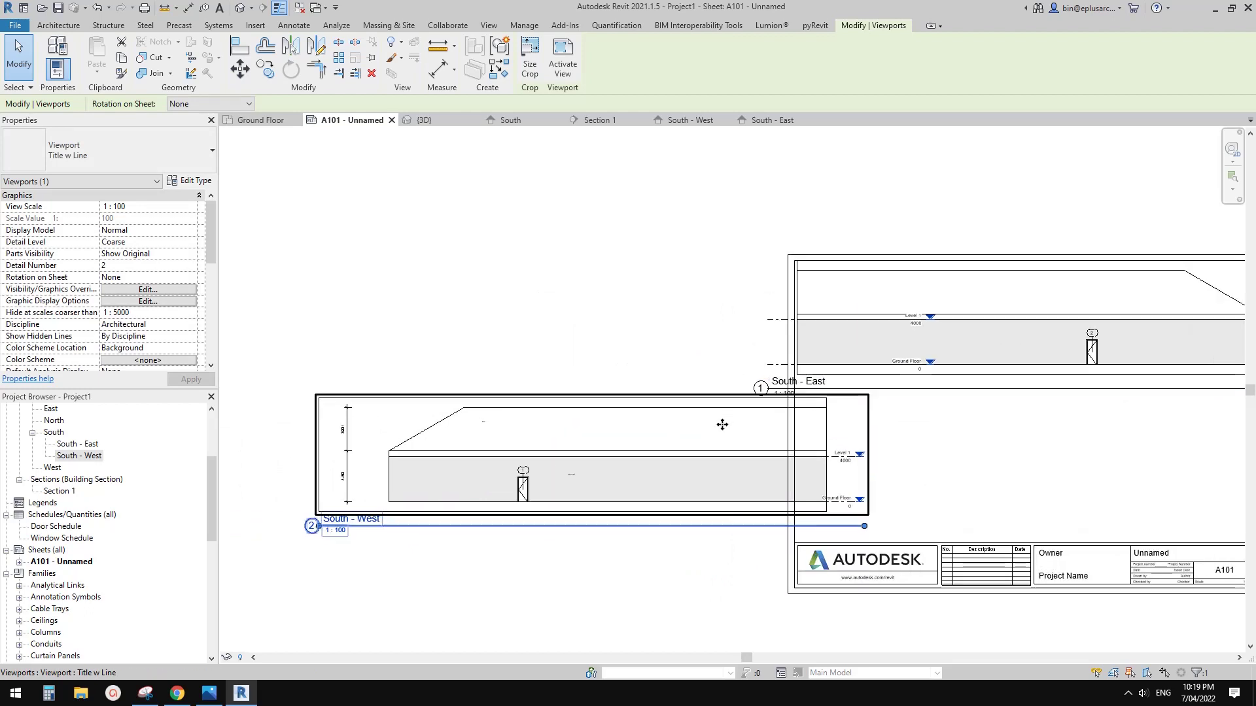
pyautogui.moveTo(723, 470); pyautogui.dragTo(666, 462)
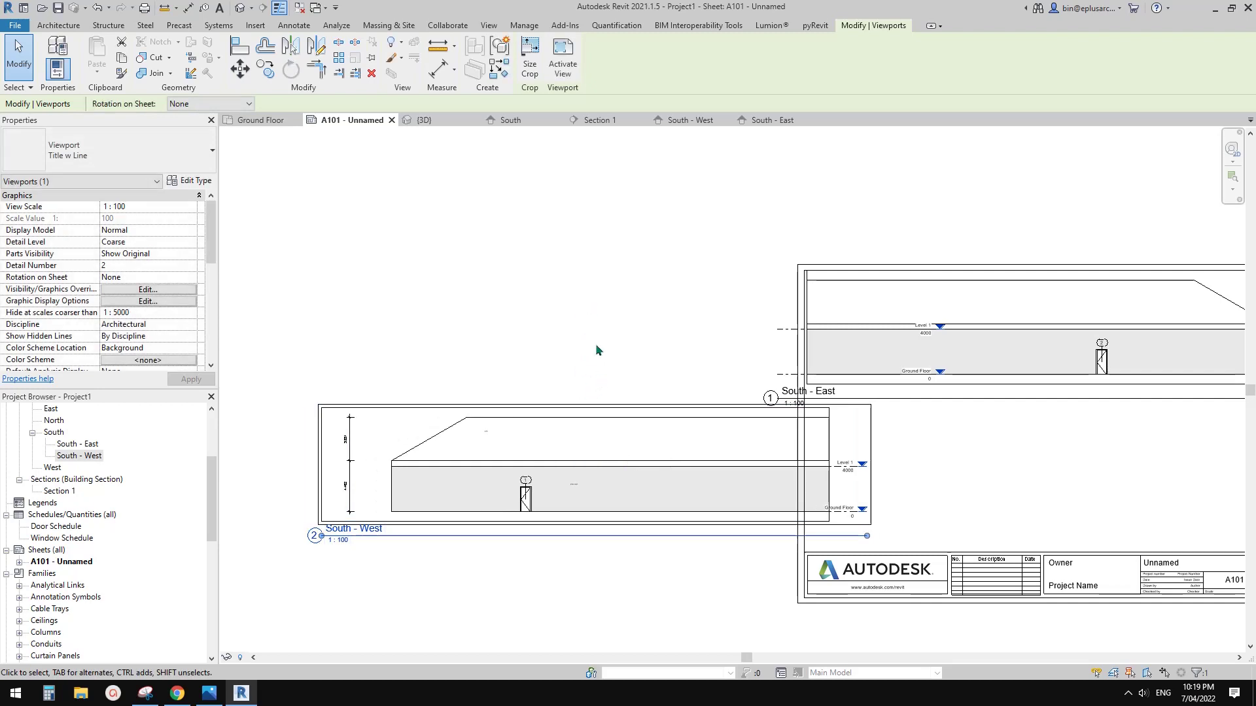
pyautogui.moveTo(665, 454)
pyautogui.mouseDown()
pyautogui.moveTo(698, 460)
pyautogui.moveTo(665, 457)
pyautogui.mouseUp()
pyautogui.scroll(-1, 665, 457)
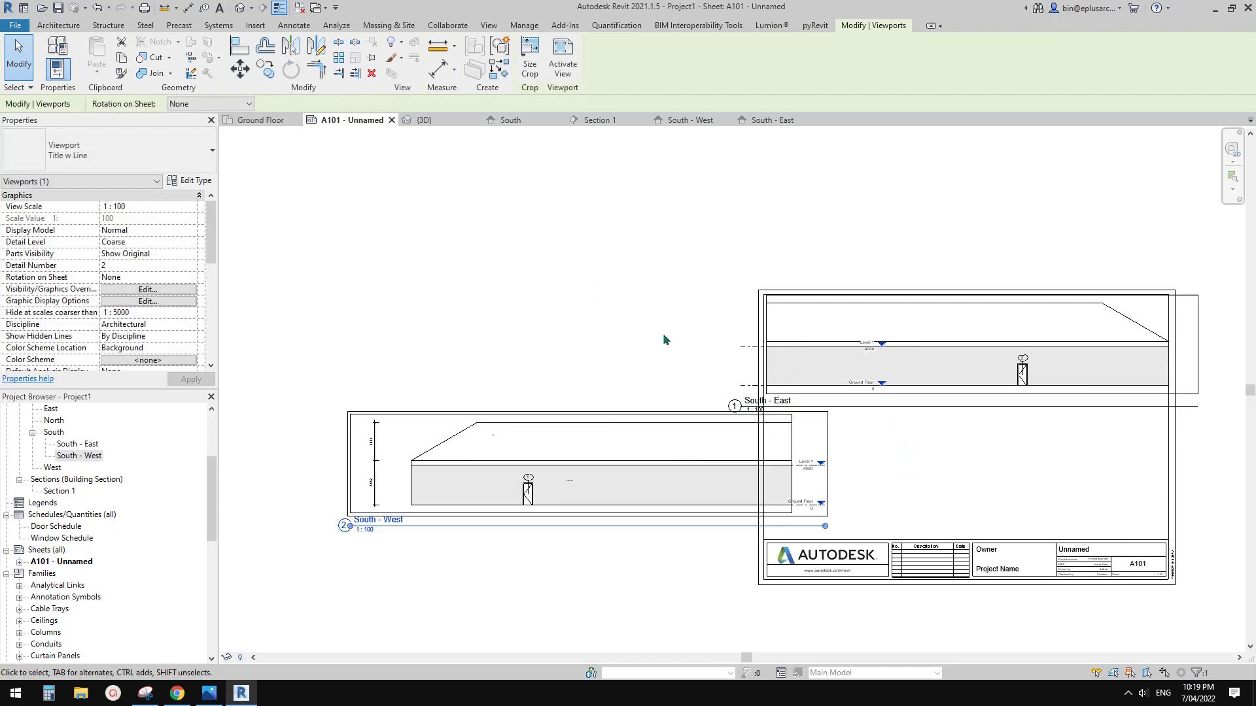
pyautogui.scroll(-3, 844, 461)
pyautogui.moveTo(870, 470); pyautogui.dragTo(746, 471, button='middle')
pyautogui.scroll(2, 745, 470)
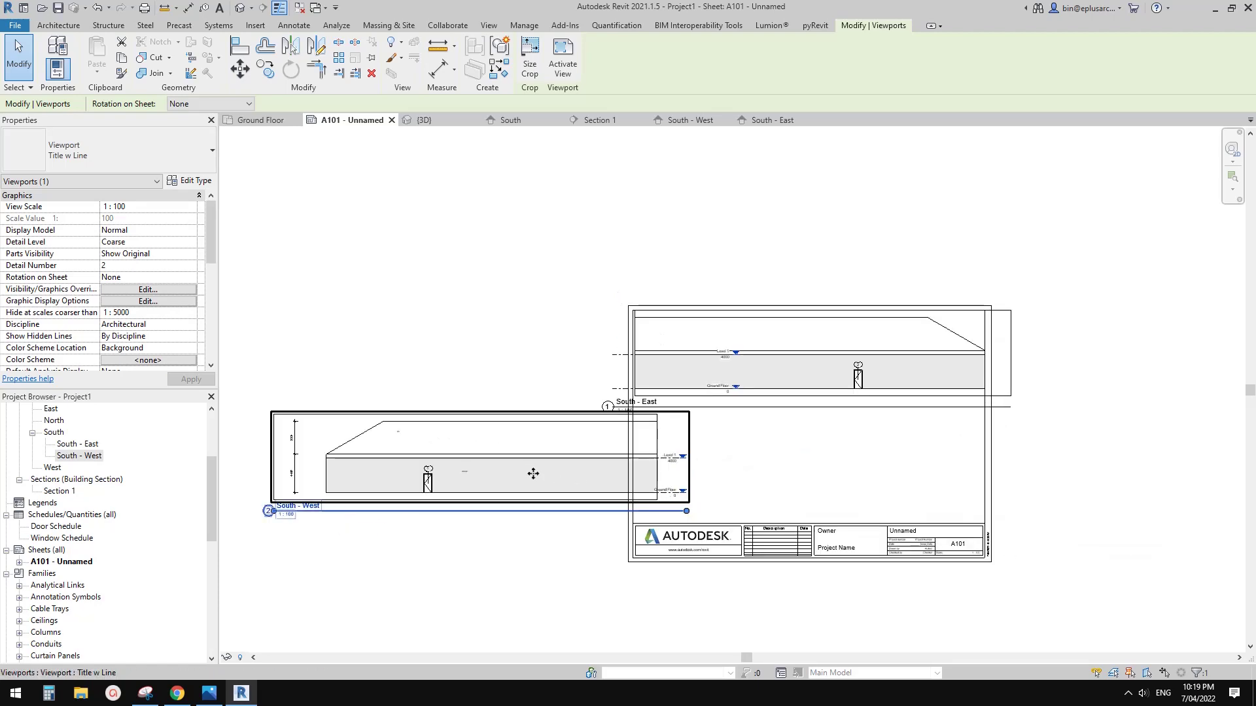
# Step: Move the South - West viewport back onto the sheet beneath South - East
pyautogui.moveTo(533, 474); pyautogui.dragTo(860, 476)
pyautogui.moveTo(1005, 470); pyautogui.dragTo(948, 478, button='middle')
pyautogui.scroll(1, 948, 479)
pyautogui.moveTo(791, 480); pyautogui.dragTo(778, 480)
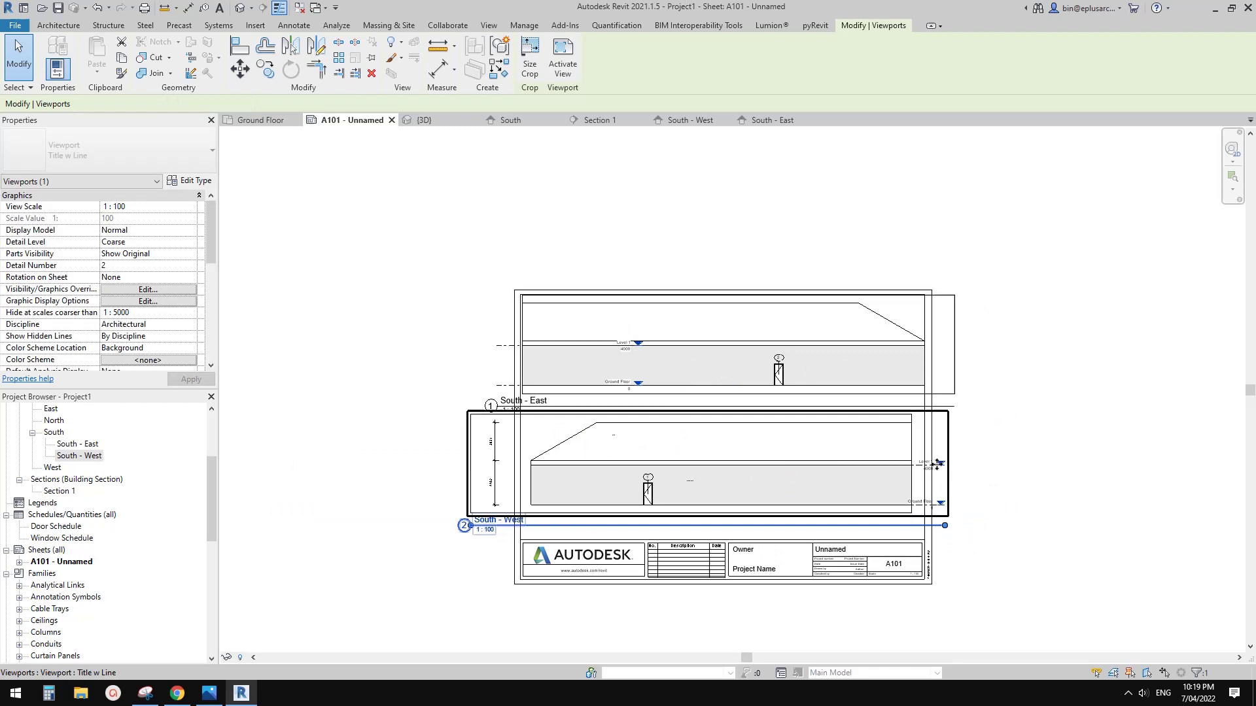
# Step: Activate the South - East viewport and draw a vertical matchline about 9200 mm long near its west edge, from the roof line to the lower crop edge
pyautogui.click(701, 352)
pyautogui.scroll(1, 723, 379)
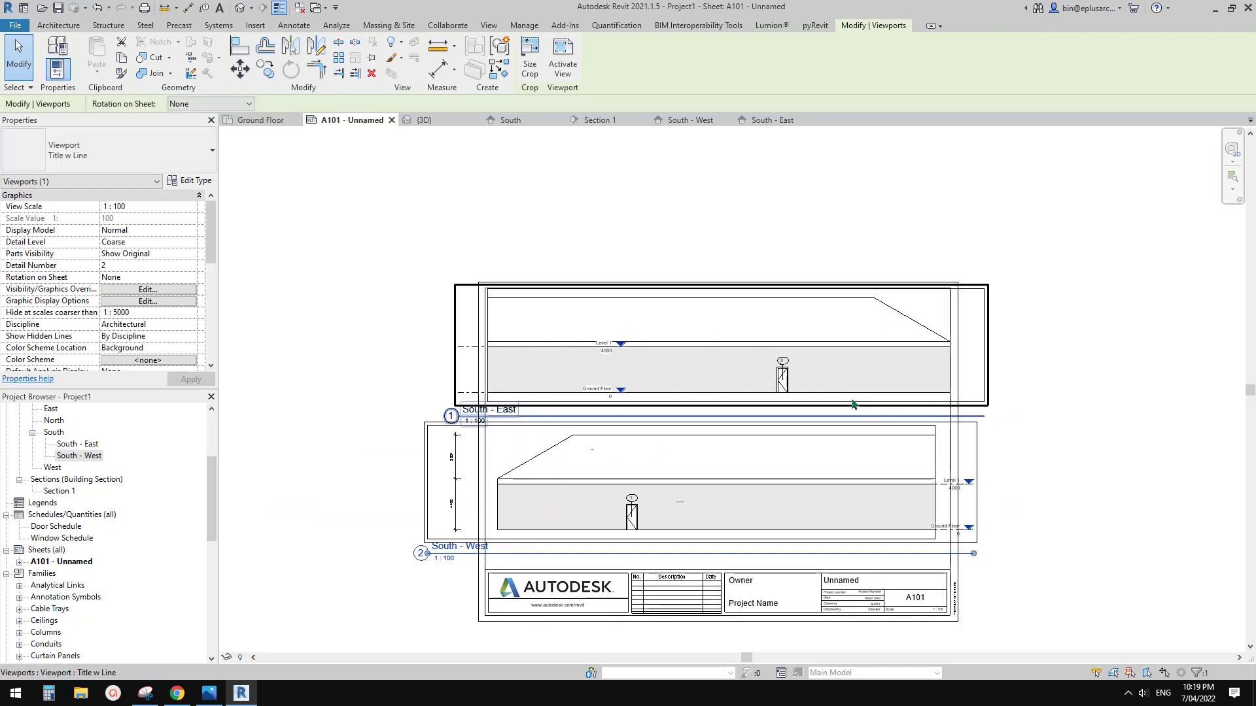
pyautogui.scroll(1, 806, 400)
pyautogui.moveTo(813, 380); pyautogui.dragTo(802, 411, button='middle')
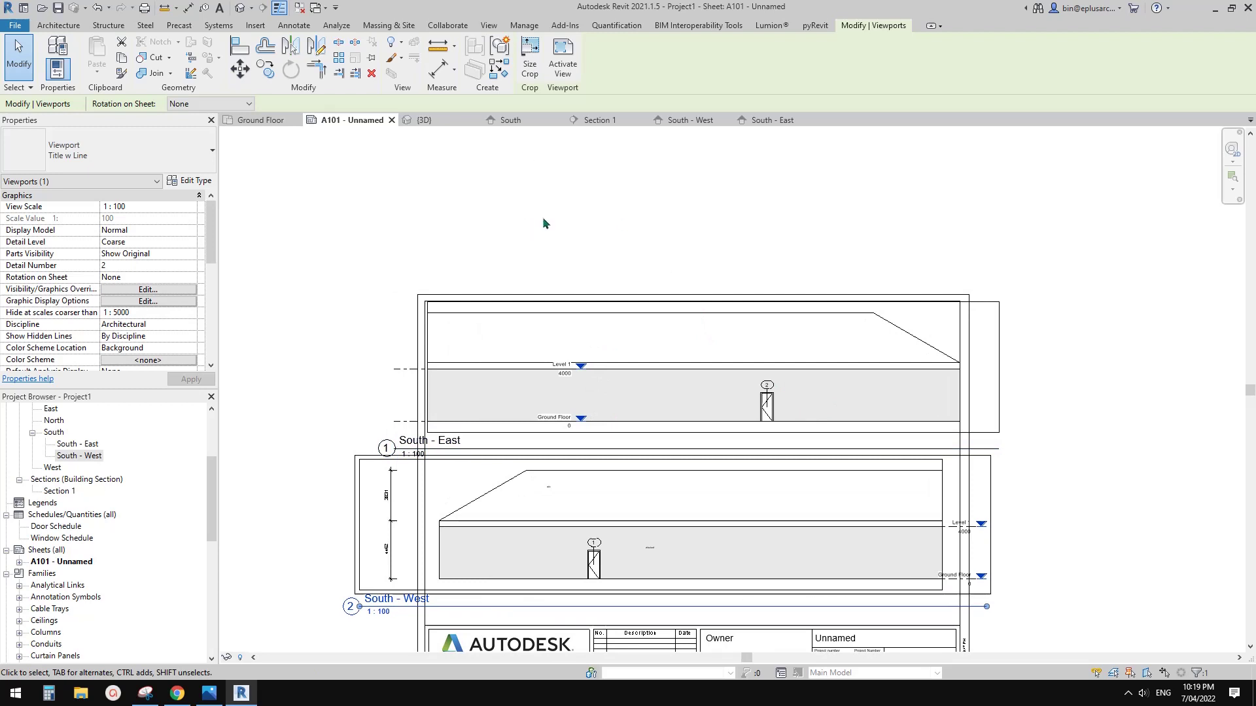
pyautogui.doubleClick(684, 344)
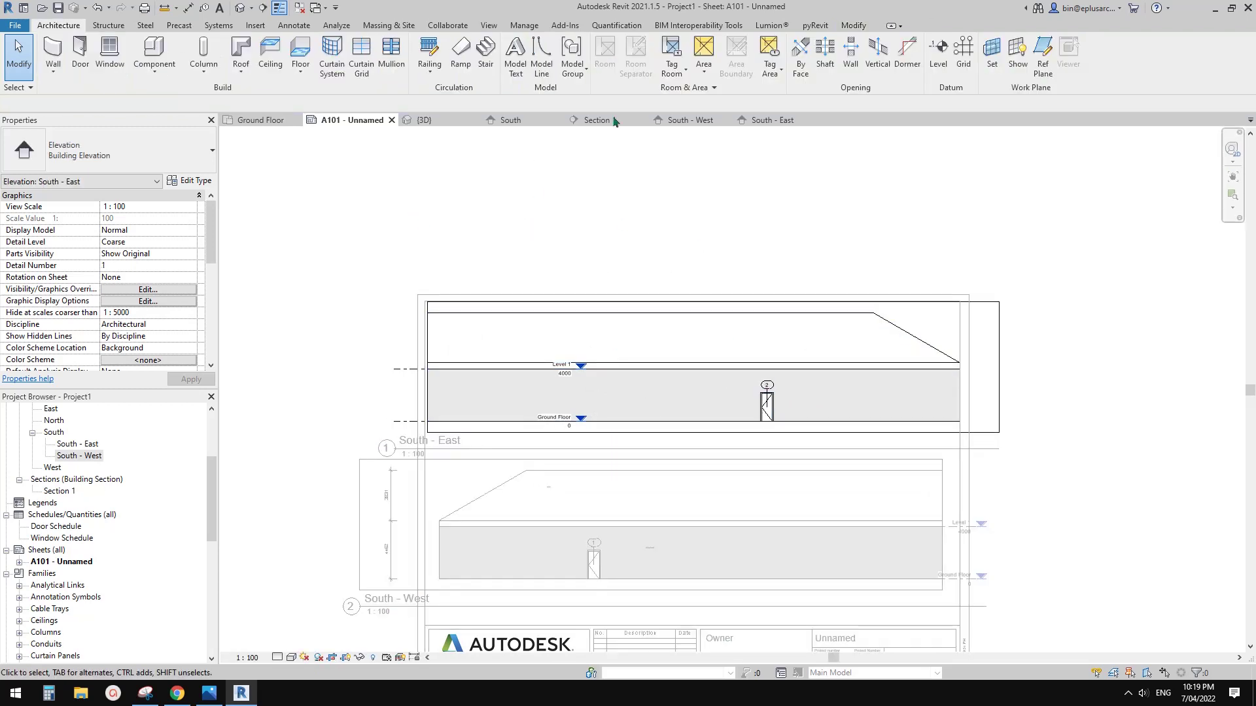
pyautogui.click(489, 26)
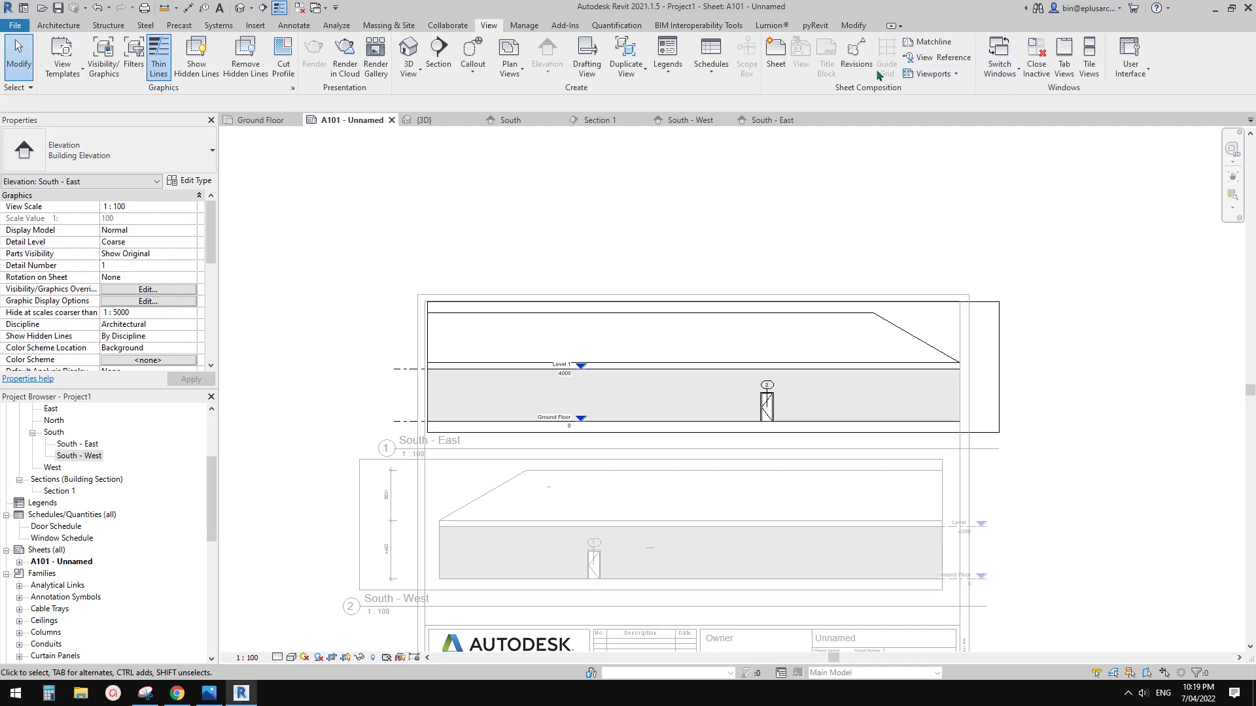
pyautogui.click(932, 41)
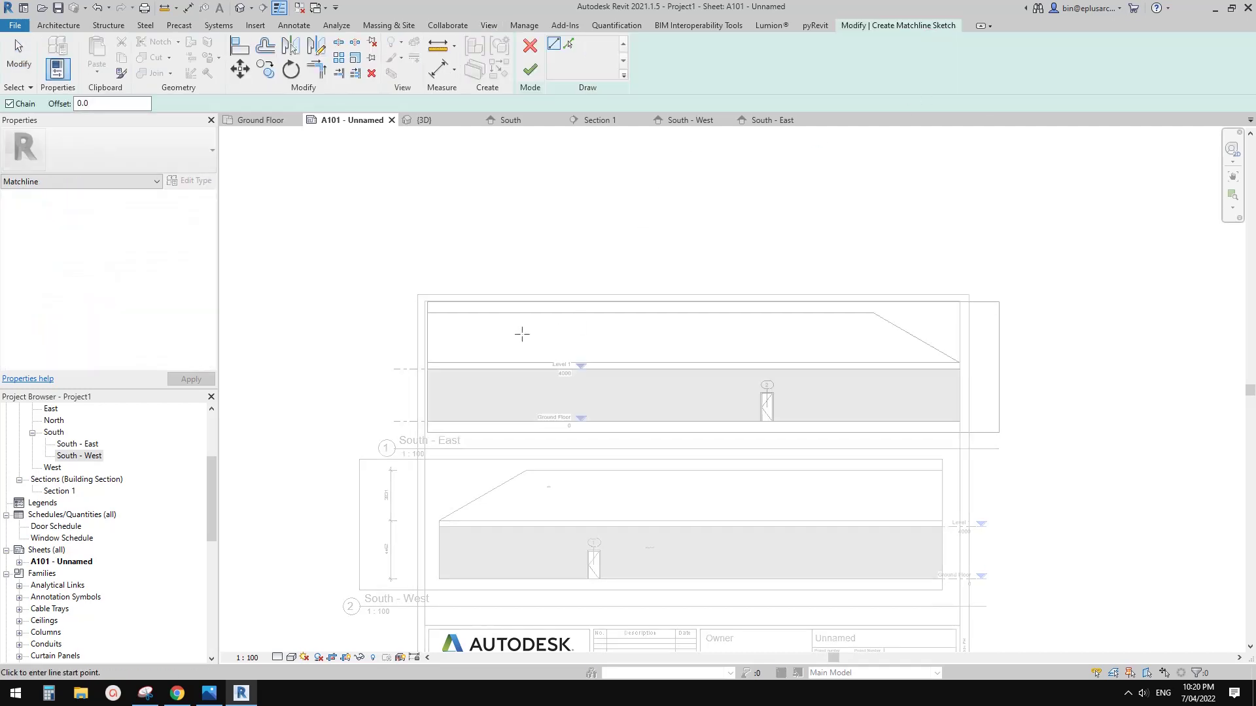
pyautogui.click(450, 313)
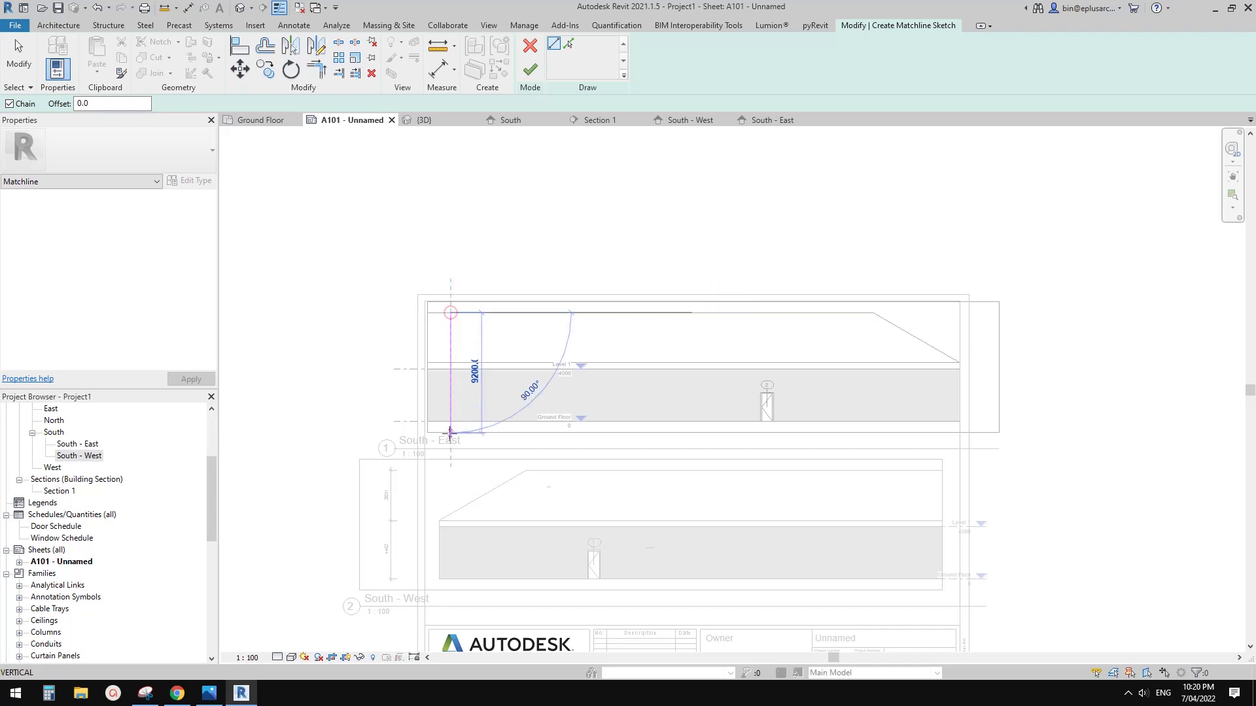
pyautogui.click(450, 433)
pyautogui.click(530, 69)
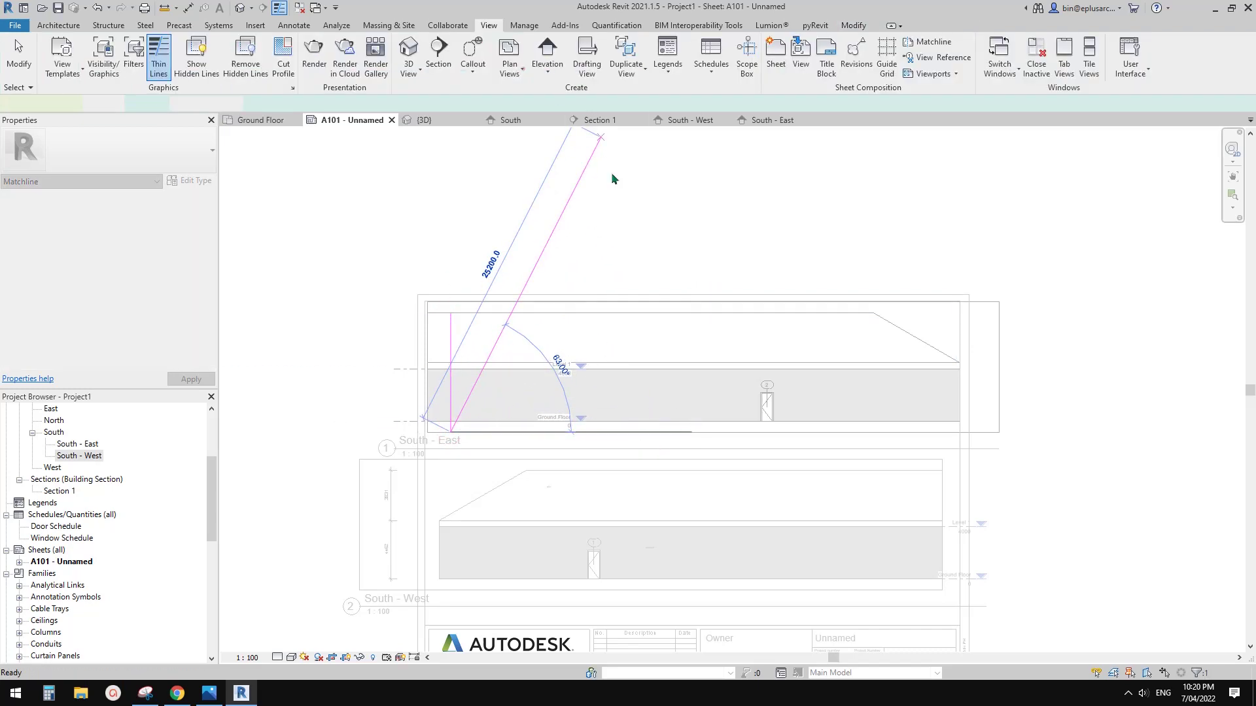
pyautogui.moveTo(646, 380); pyautogui.dragTo(642, 314, button='middle')
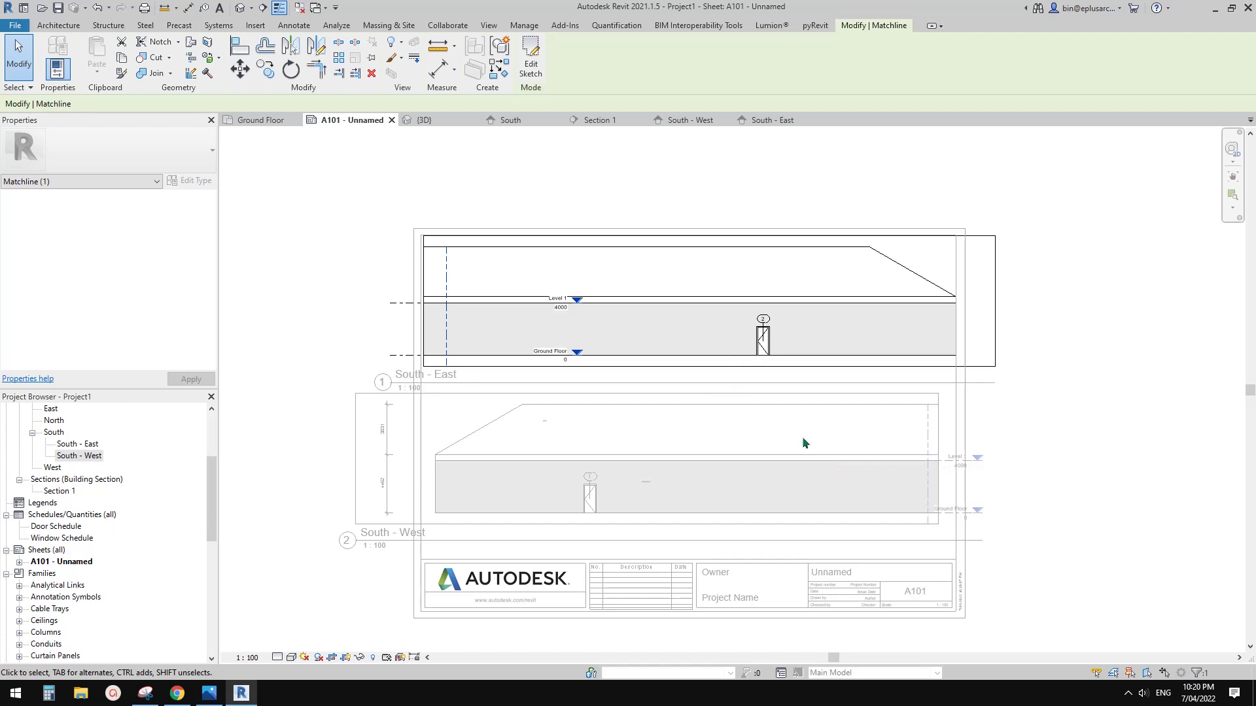
# Step: Nudge the matchline slightly west, closer to the west crop edge of South - East
pyautogui.click(449, 329)
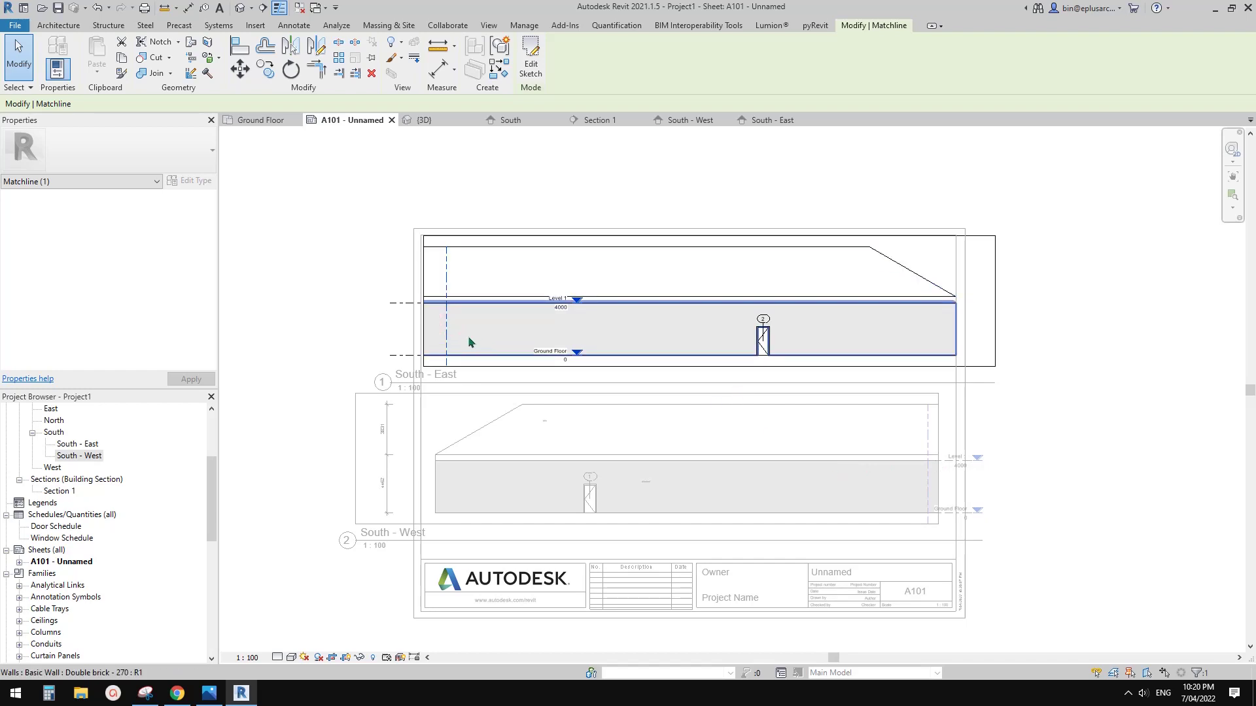
pyautogui.press('Left')
pyautogui.press('Left')
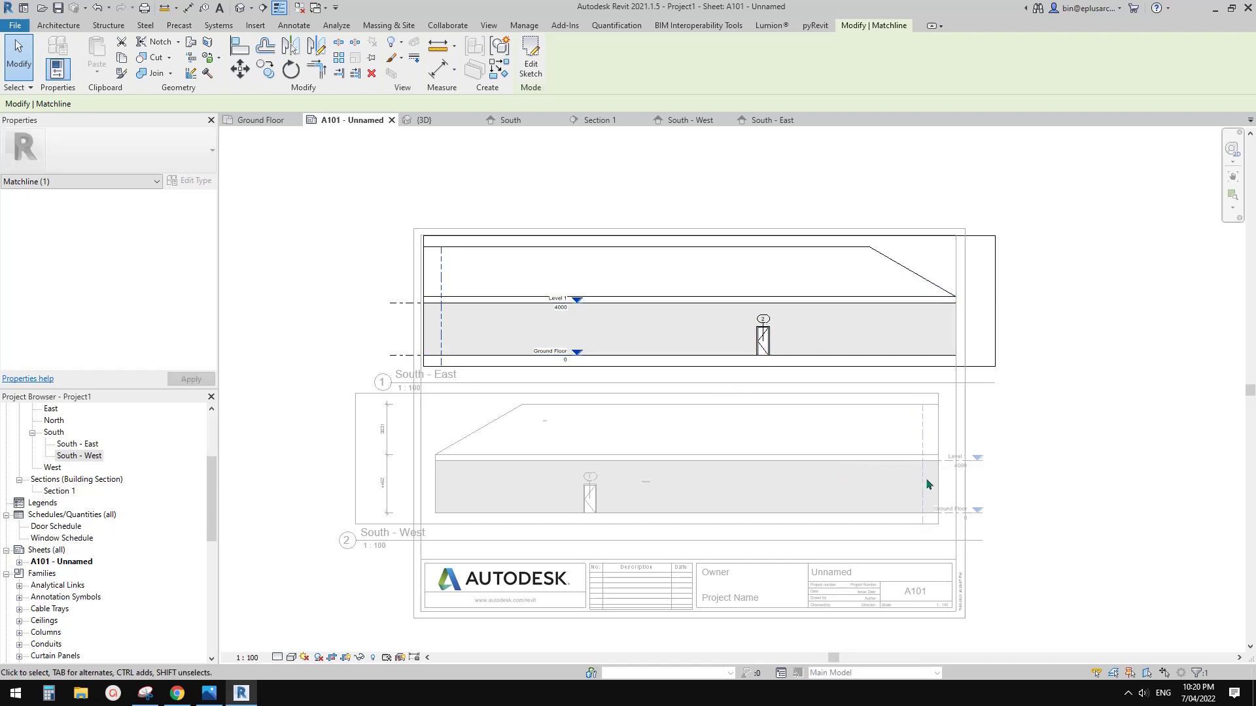
pyautogui.moveTo(732, 268); pyautogui.dragTo(732, 273, button='middle')
pyautogui.click(609, 228)
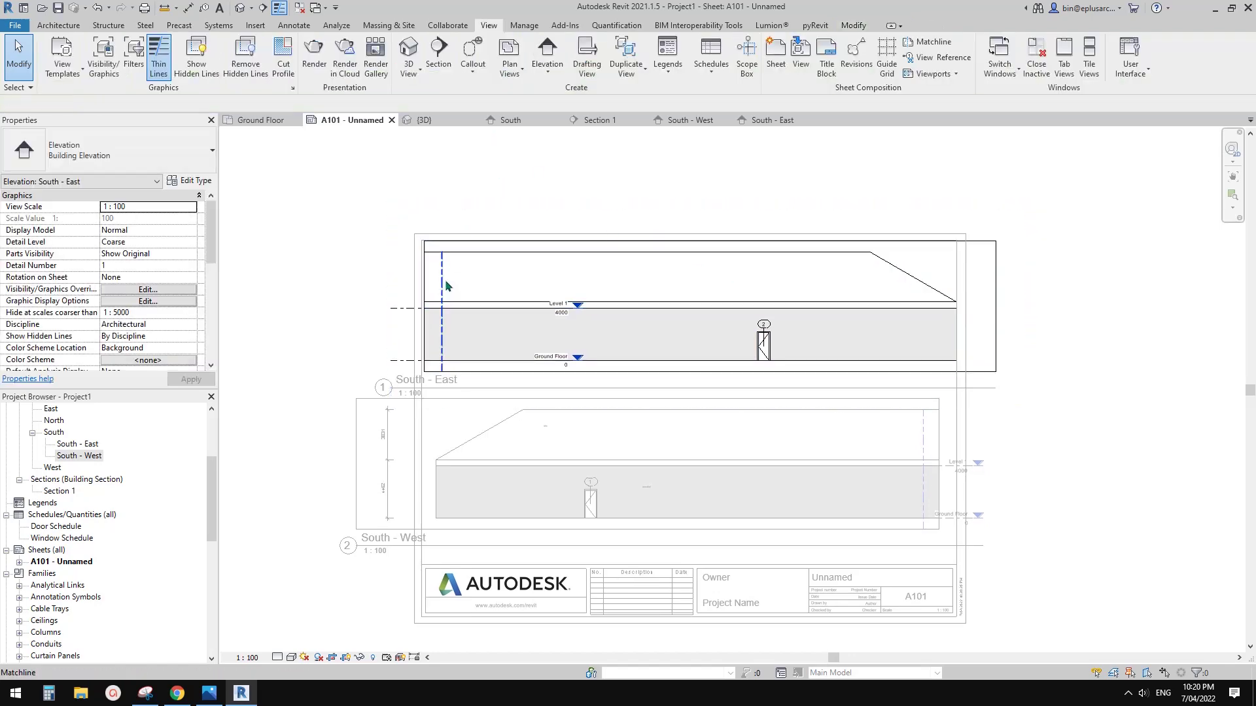
# Step: Deselect the matchline and deactivate the South - East viewport to return to the sheet
pyautogui.click(444, 282)
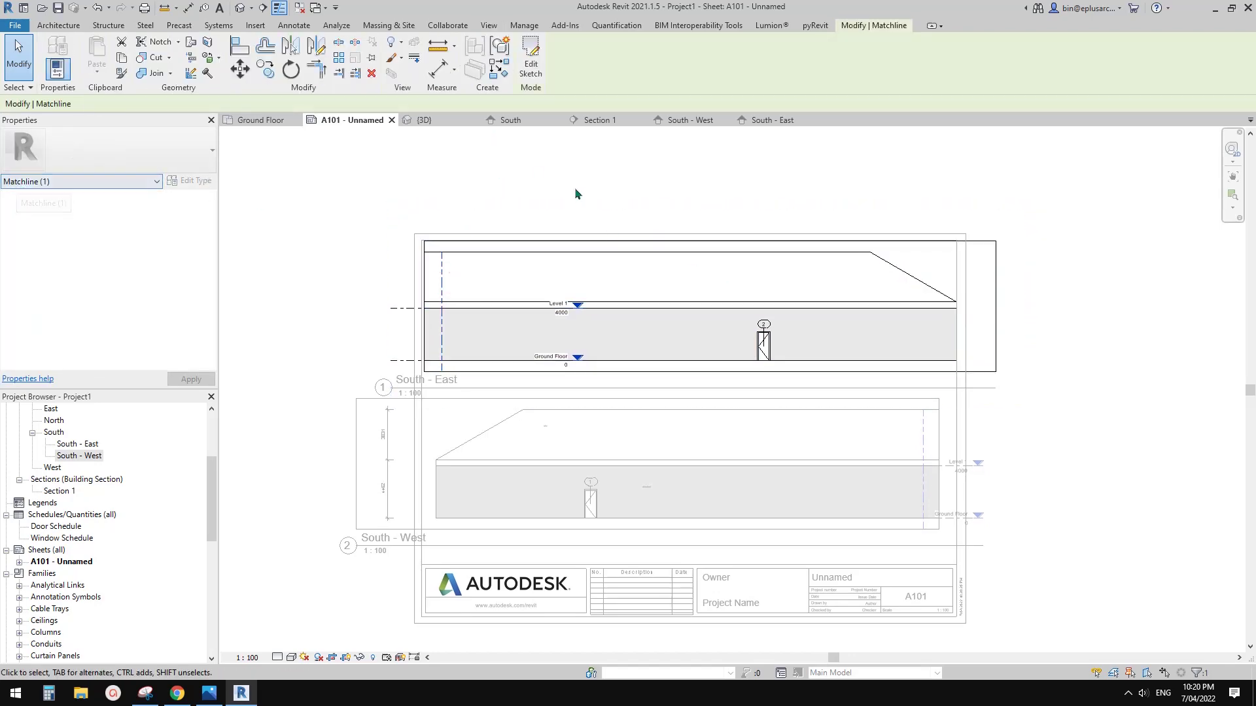
pyautogui.moveTo(698, 174); pyautogui.dragTo(691, 177, button='middle')
pyautogui.click(692, 177)
pyautogui.rightClick(694, 182)
pyautogui.click(760, 237)
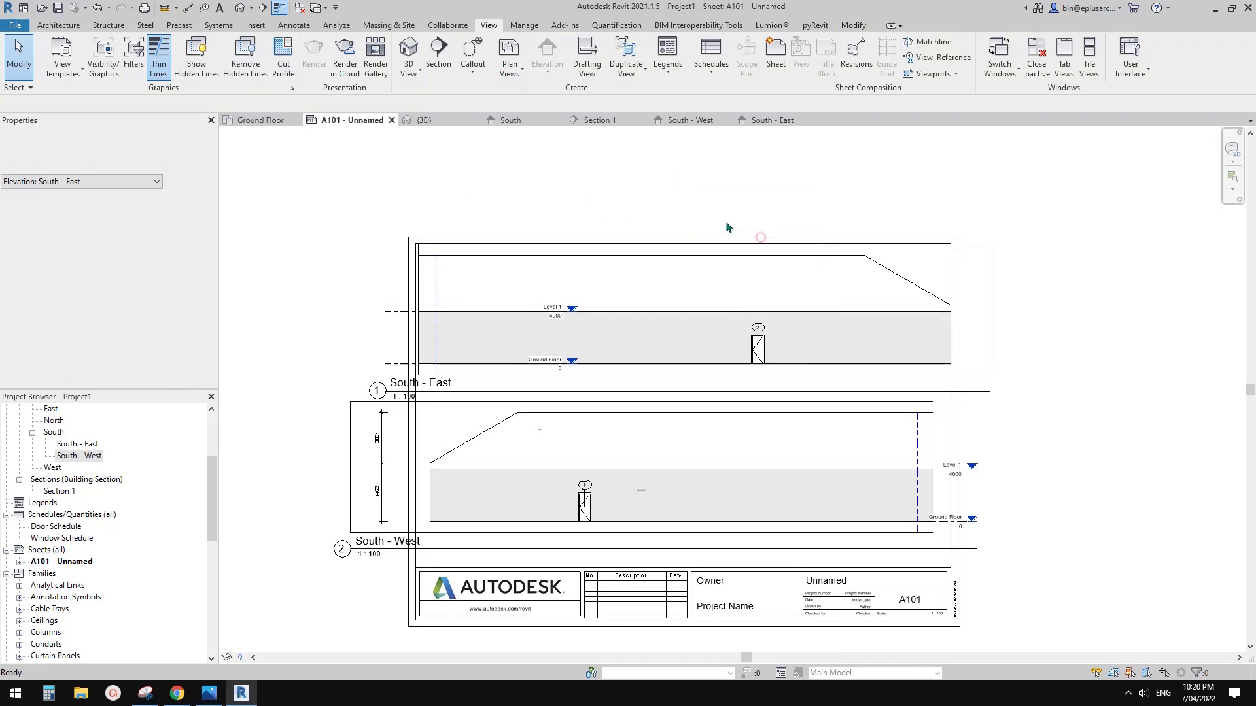
# Step: Examine the matchline in both sheet viewports, looking closely at the west end of South - East
pyautogui.scroll(1, 950, 272)
pyautogui.click(820, 257)
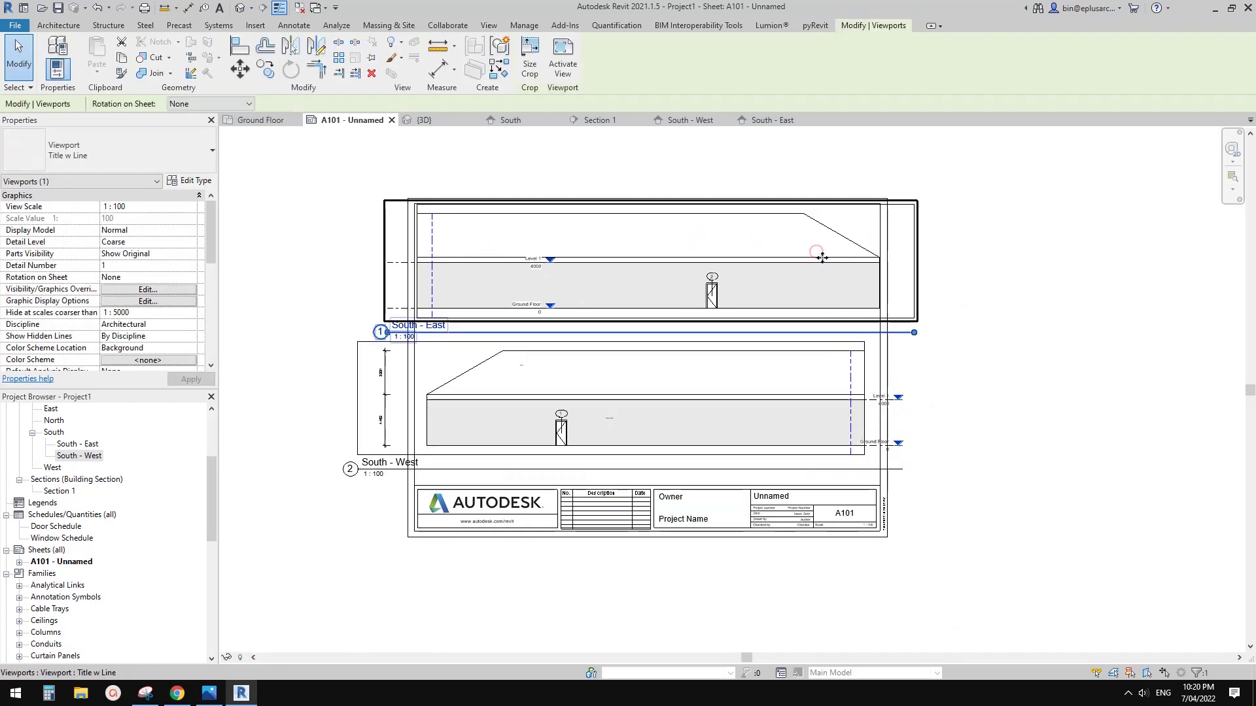
pyautogui.click(1029, 286)
pyautogui.scroll(-1, 1027, 283)
pyautogui.moveTo(833, 315); pyautogui.dragTo(861, 317, button='middle')
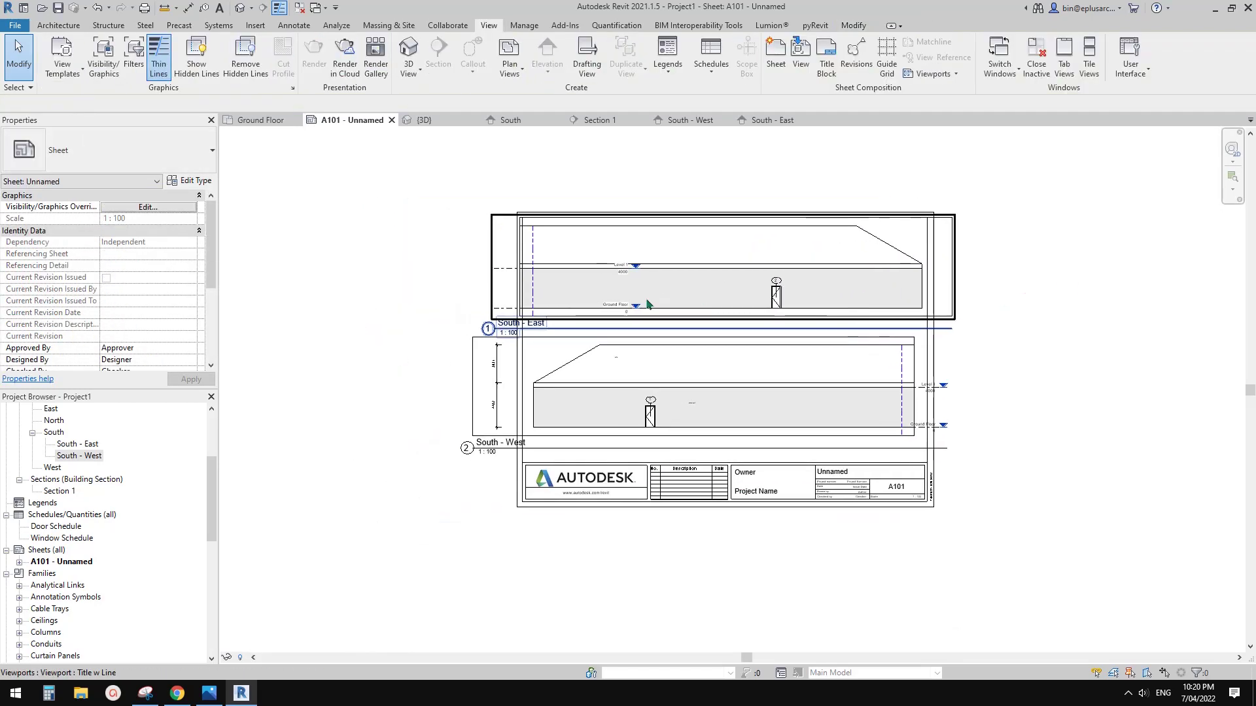
pyautogui.scroll(1, 858, 386)
pyautogui.moveTo(858, 386); pyautogui.dragTo(872, 404, button='middle')
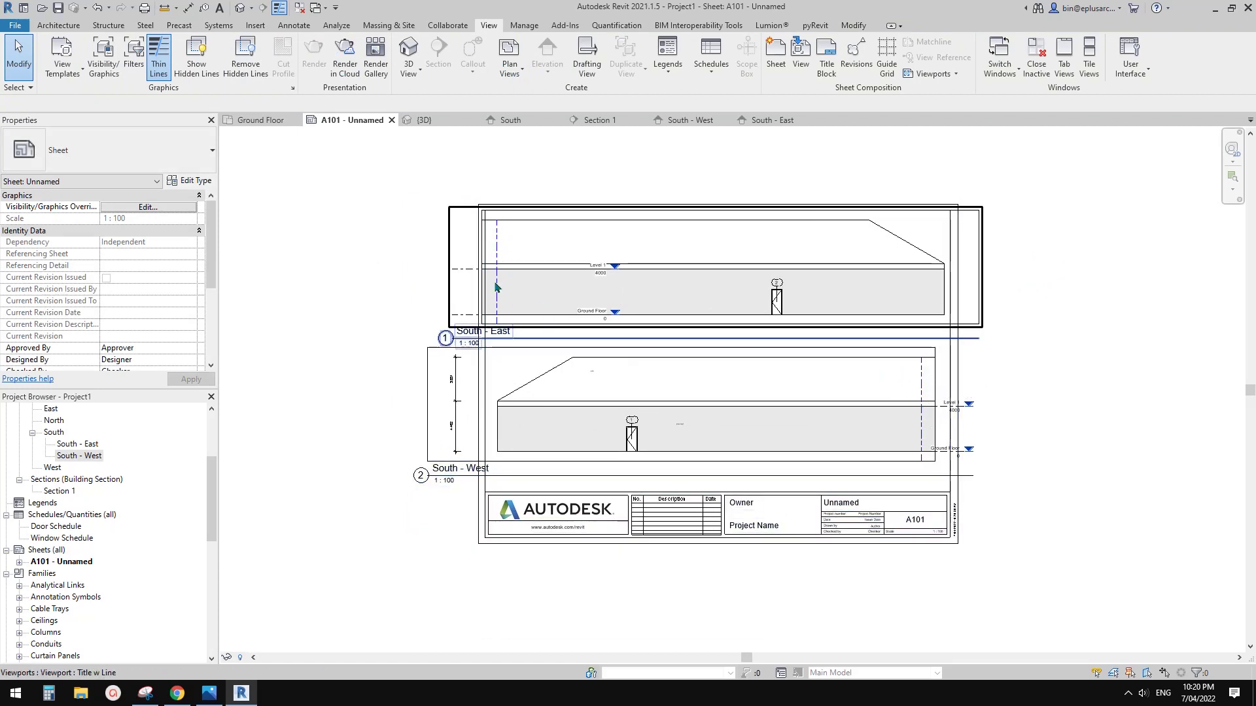
pyautogui.scroll(4, 496, 286)
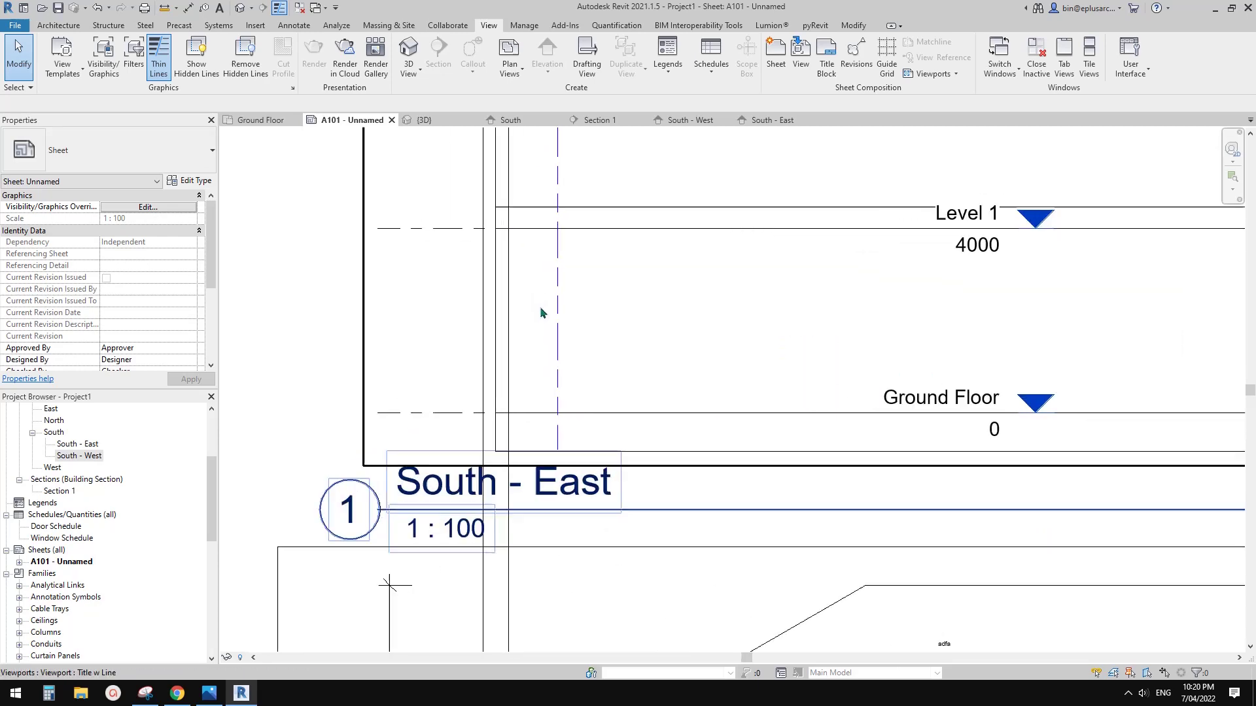
pyautogui.scroll(1, 540, 306)
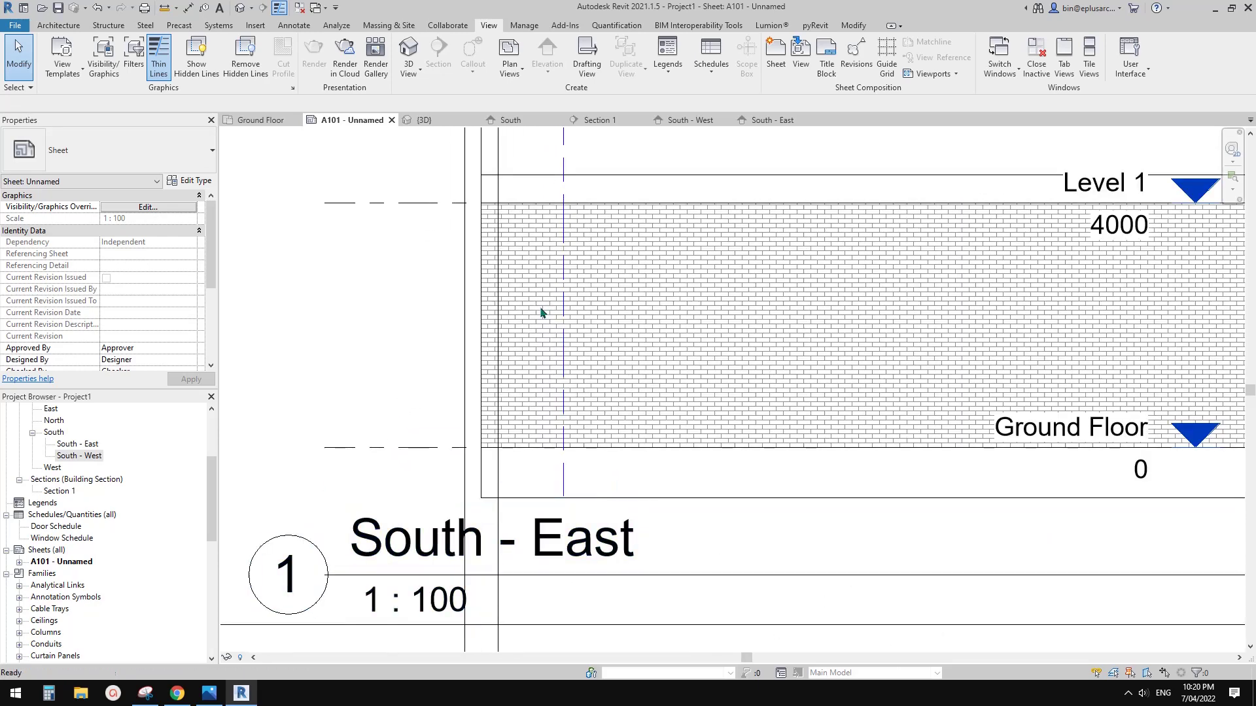
pyautogui.click(563, 335)
pyautogui.scroll(-1, 523, 340)
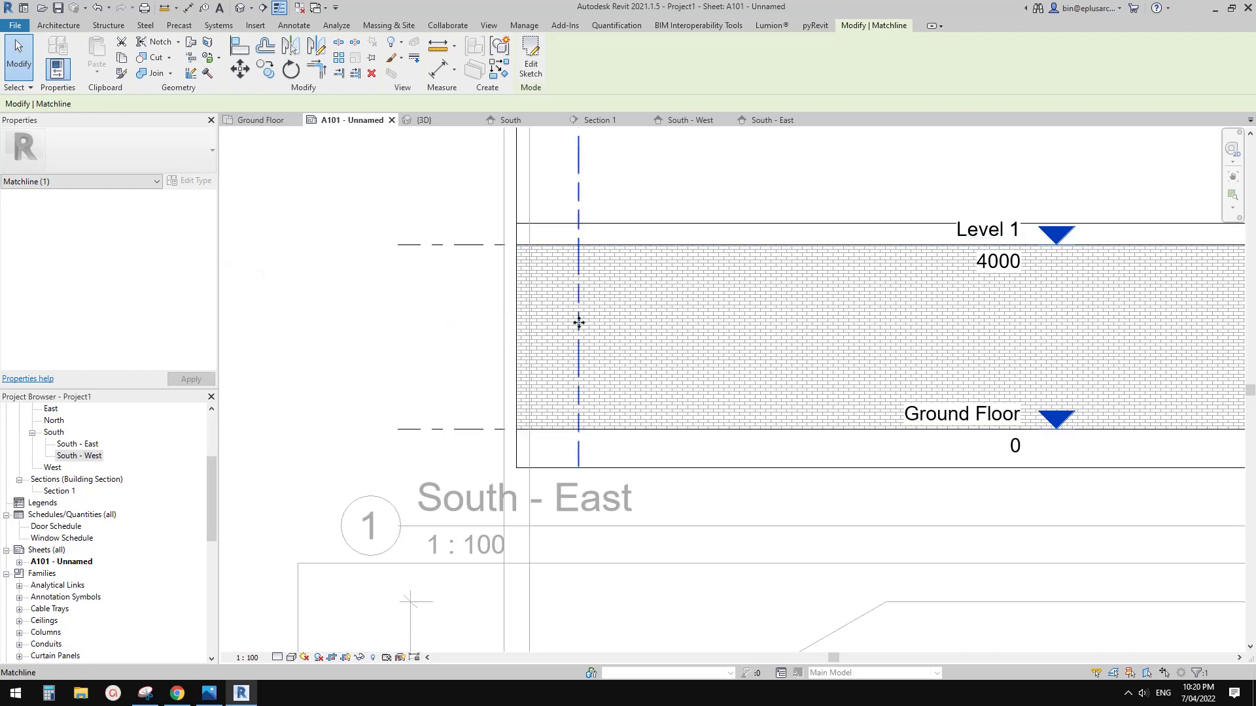
pyautogui.scroll(-1, 585, 351)
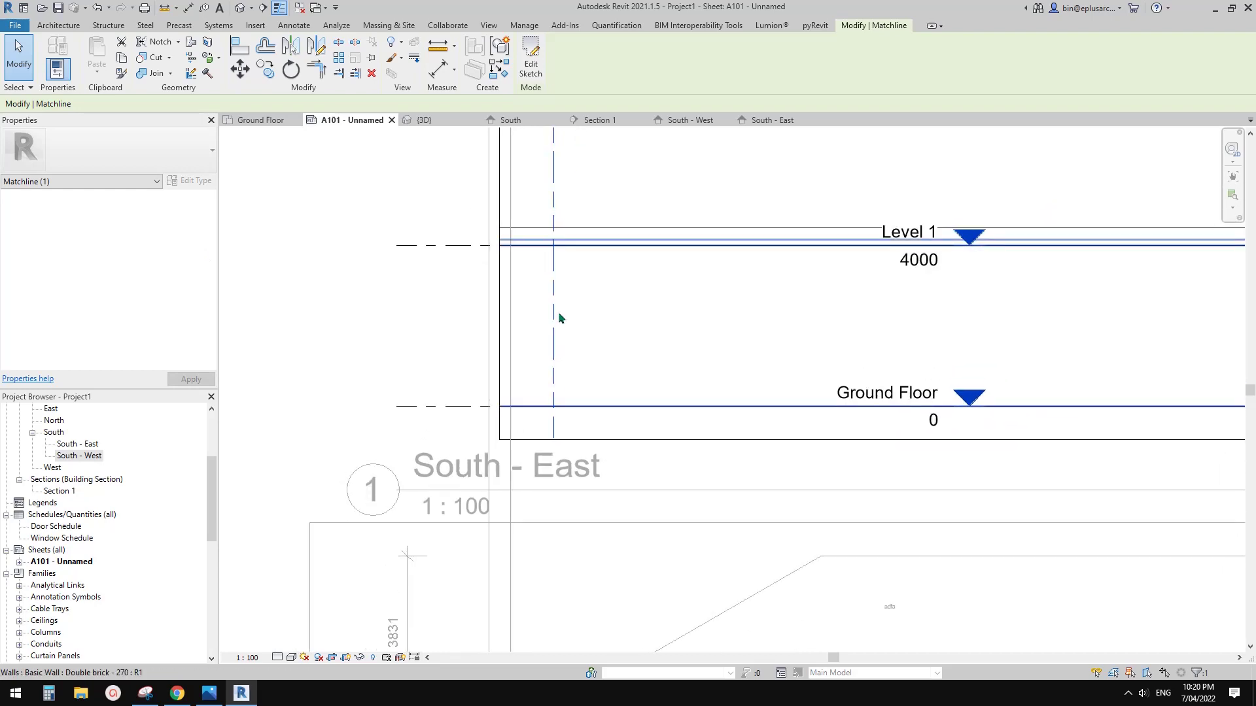
pyautogui.rightClick(554, 304)
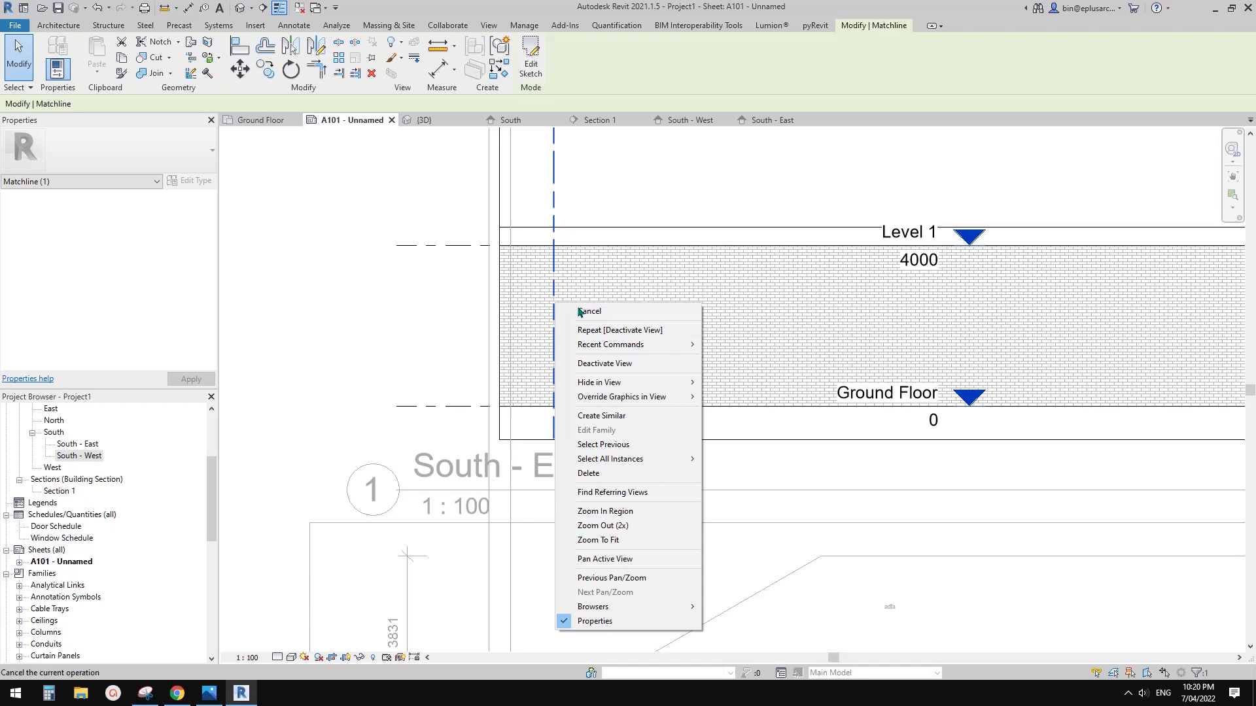
pyautogui.click(653, 399)
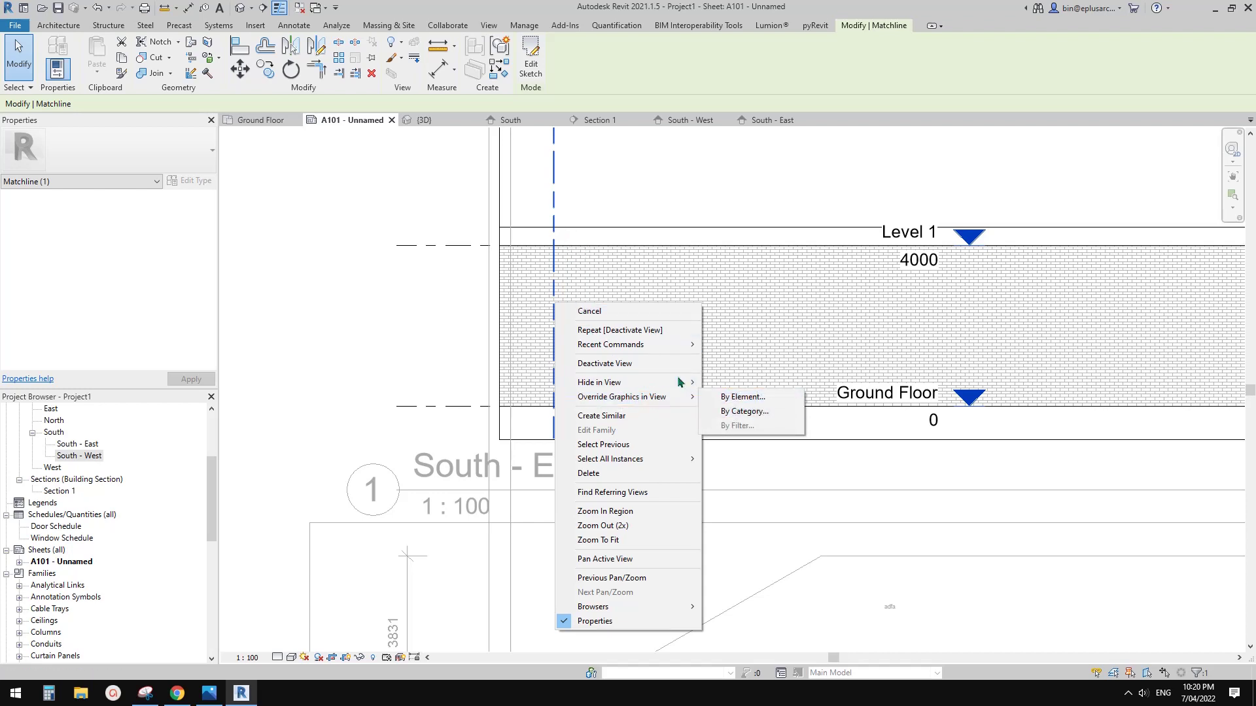
pyautogui.click(502, 364)
pyautogui.scroll(-2, 440, 329)
pyautogui.rightClick(387, 286)
pyautogui.click(433, 353)
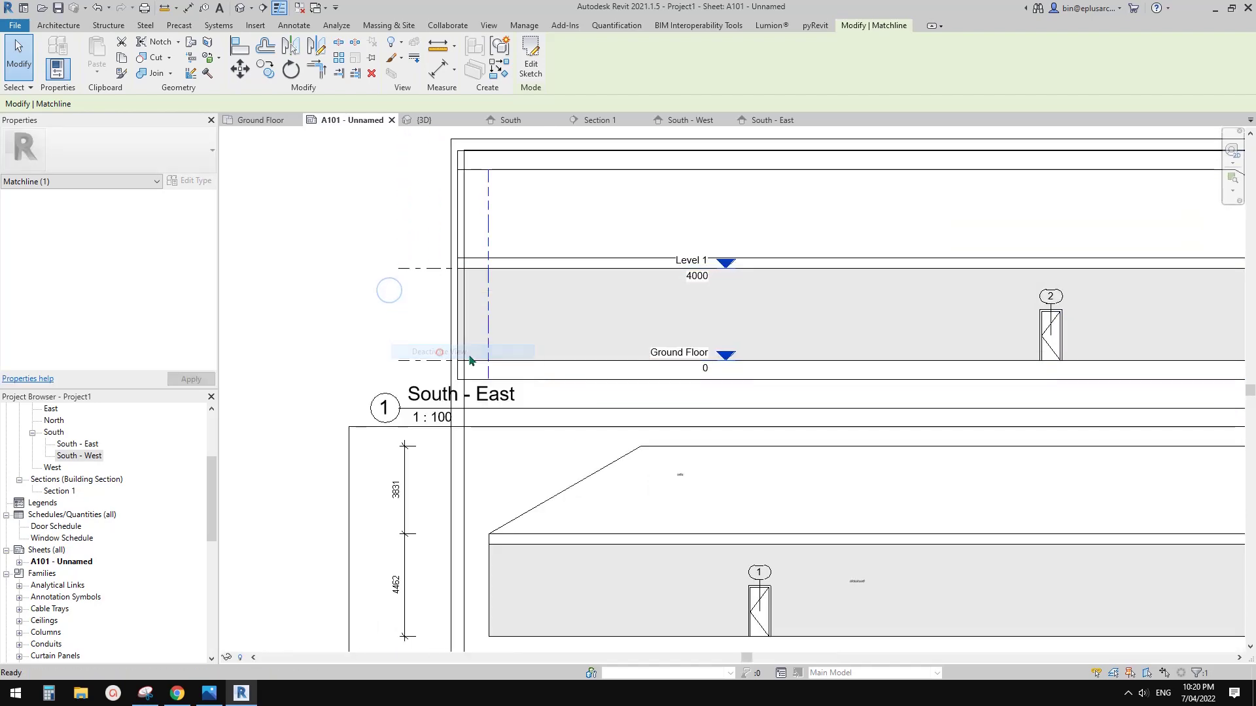
# Step: Open the Object Styles settings and select the Matchline category among the annotation objects
pyautogui.scroll(2, 507, 373)
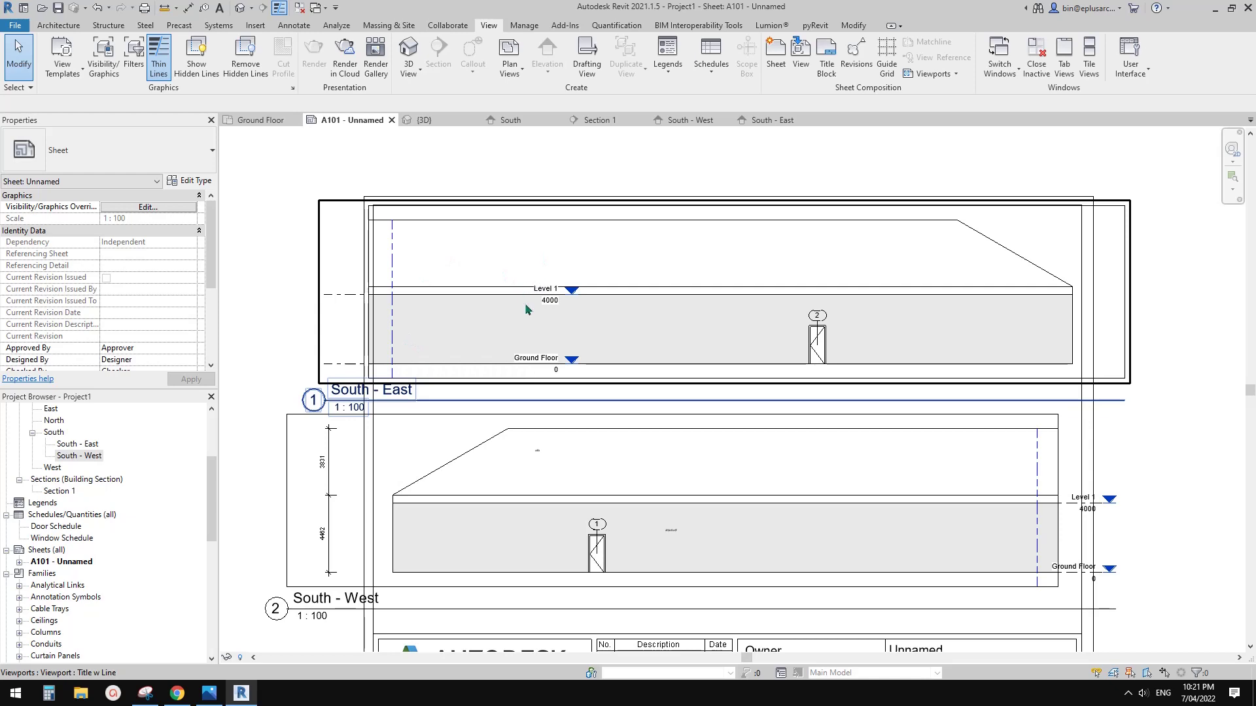
pyautogui.moveTo(527, 309); pyautogui.dragTo(523, 301, button='middle')
pyautogui.press('Escape')
pyautogui.click(524, 25)
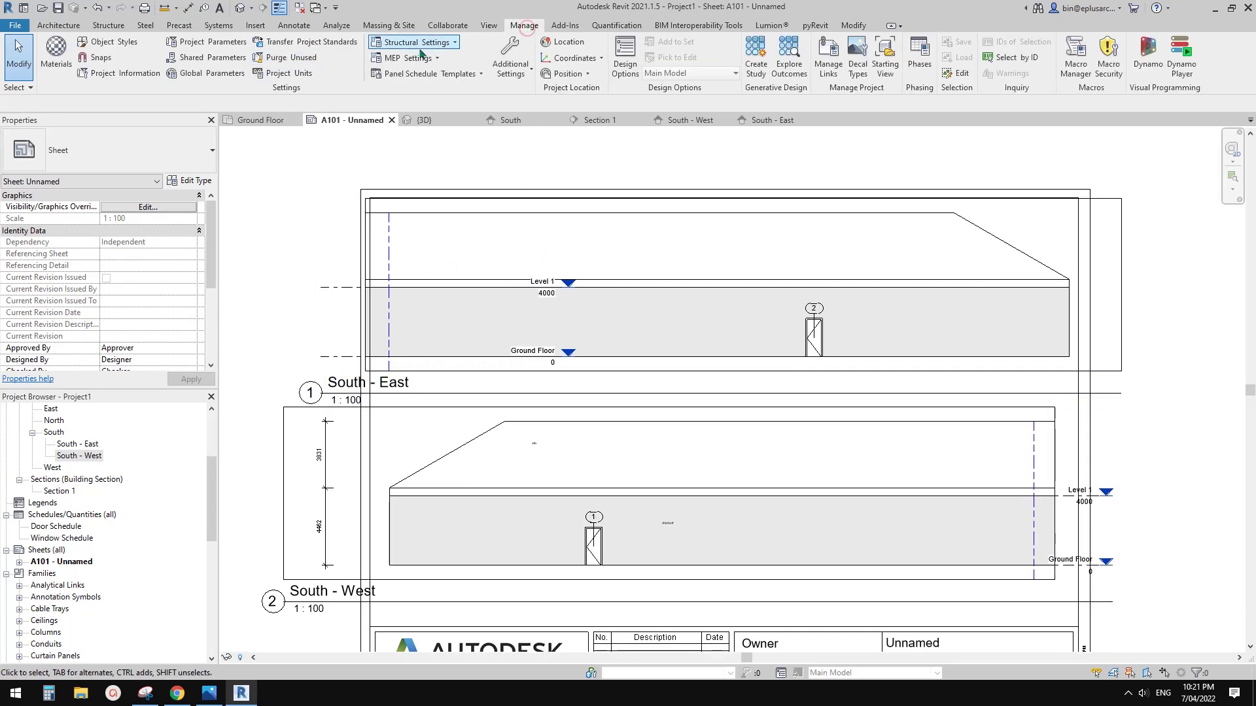
pyautogui.click(111, 41)
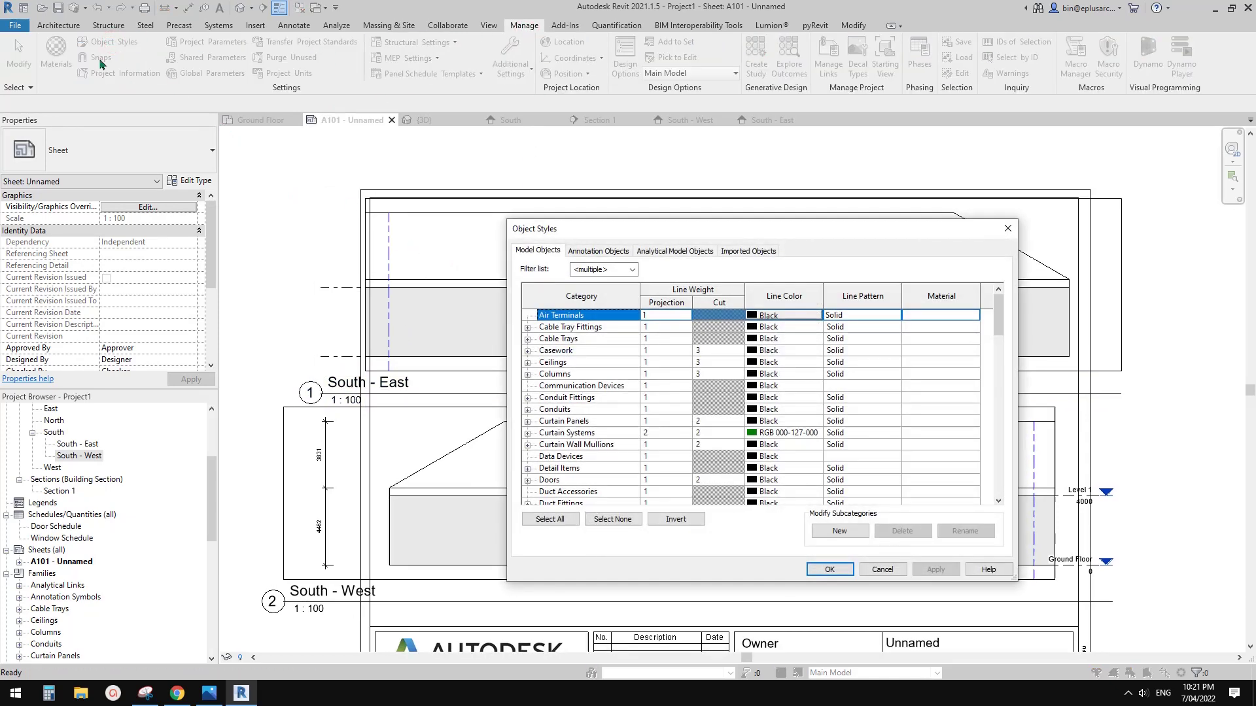
pyautogui.click(583, 252)
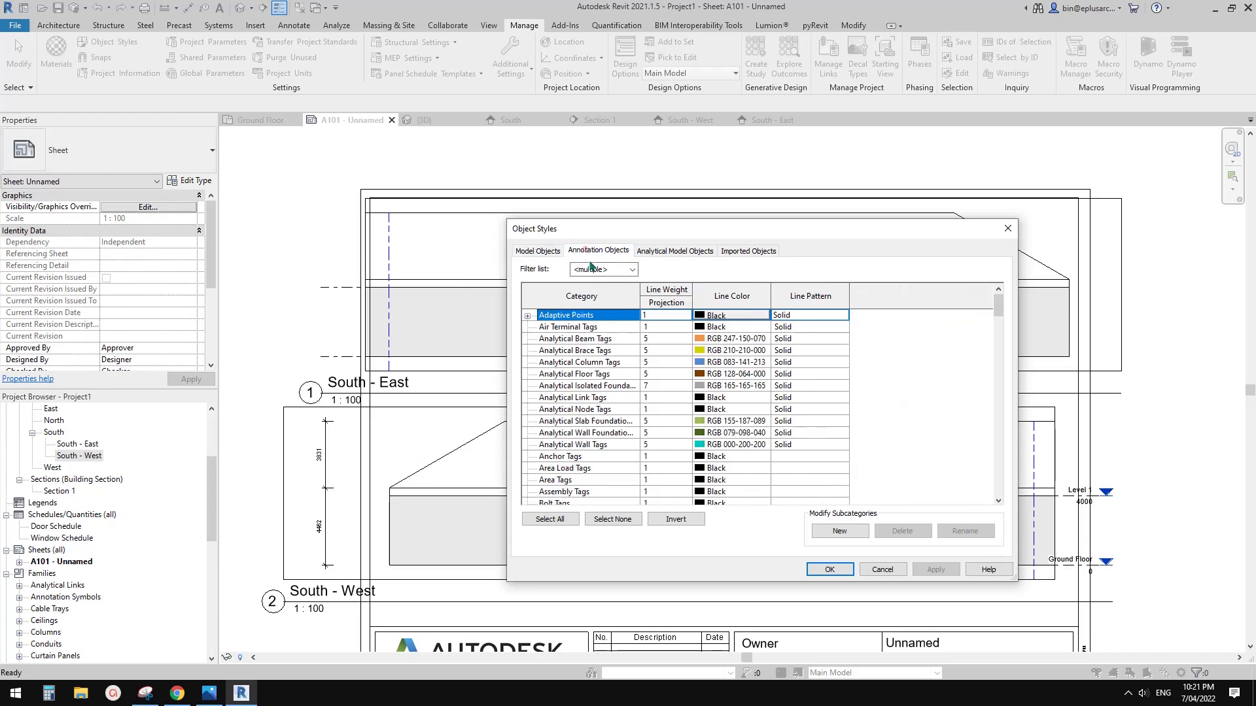
pyautogui.click(584, 386)
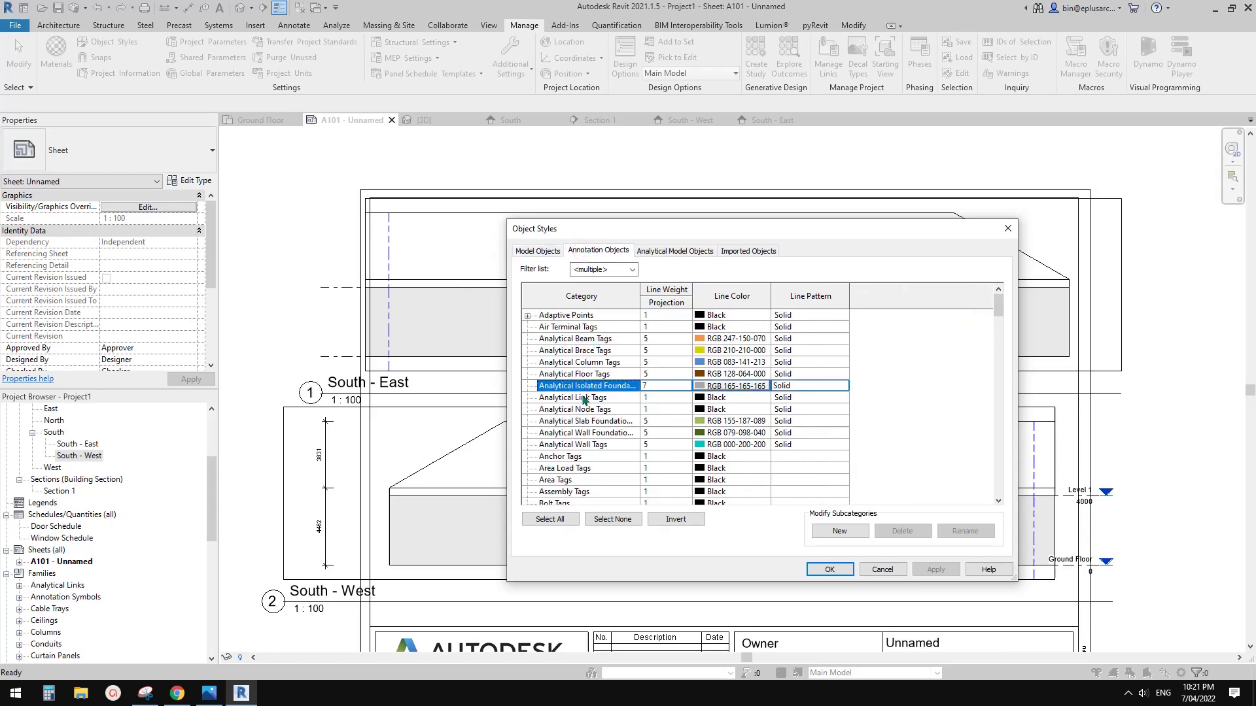
pyautogui.press('m')
pyautogui.scroll(-2, 572, 491)
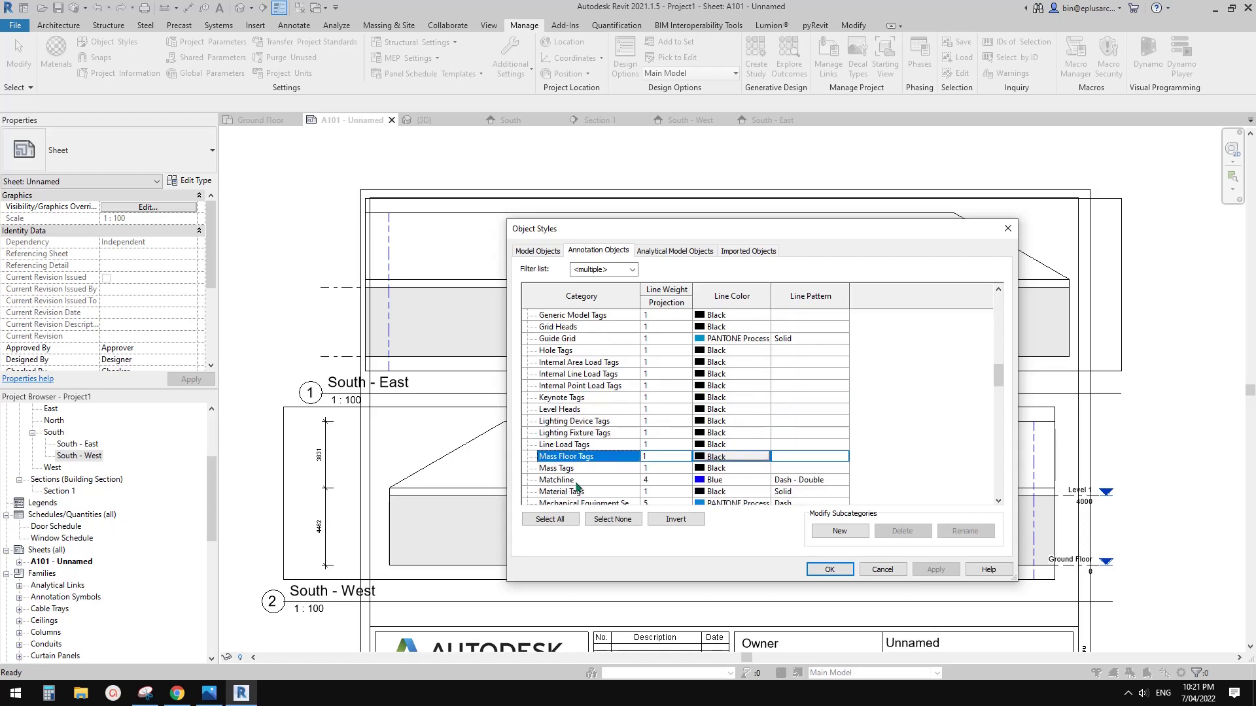
pyautogui.click(578, 481)
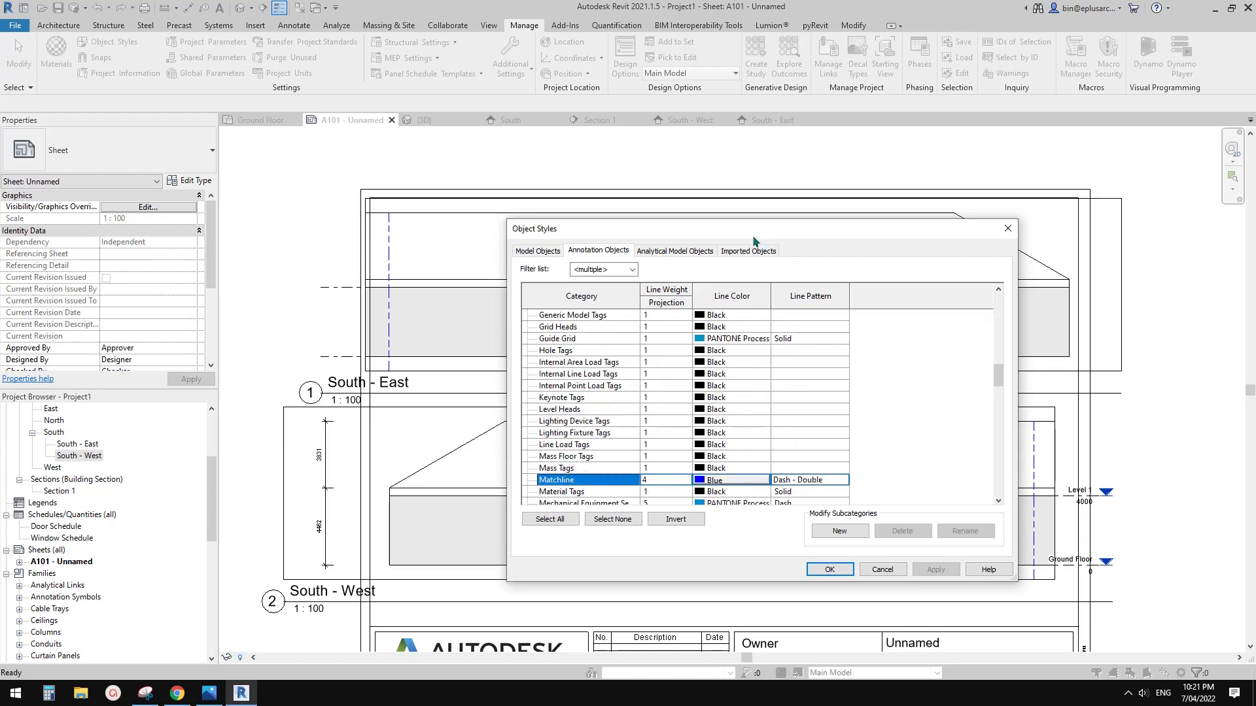
# Step: Set the Matchline category's line color to Red and apply the object styles
pyautogui.moveTo(753, 238); pyautogui.dragTo(816, 239)
pyautogui.click(805, 483)
pyautogui.click(705, 417)
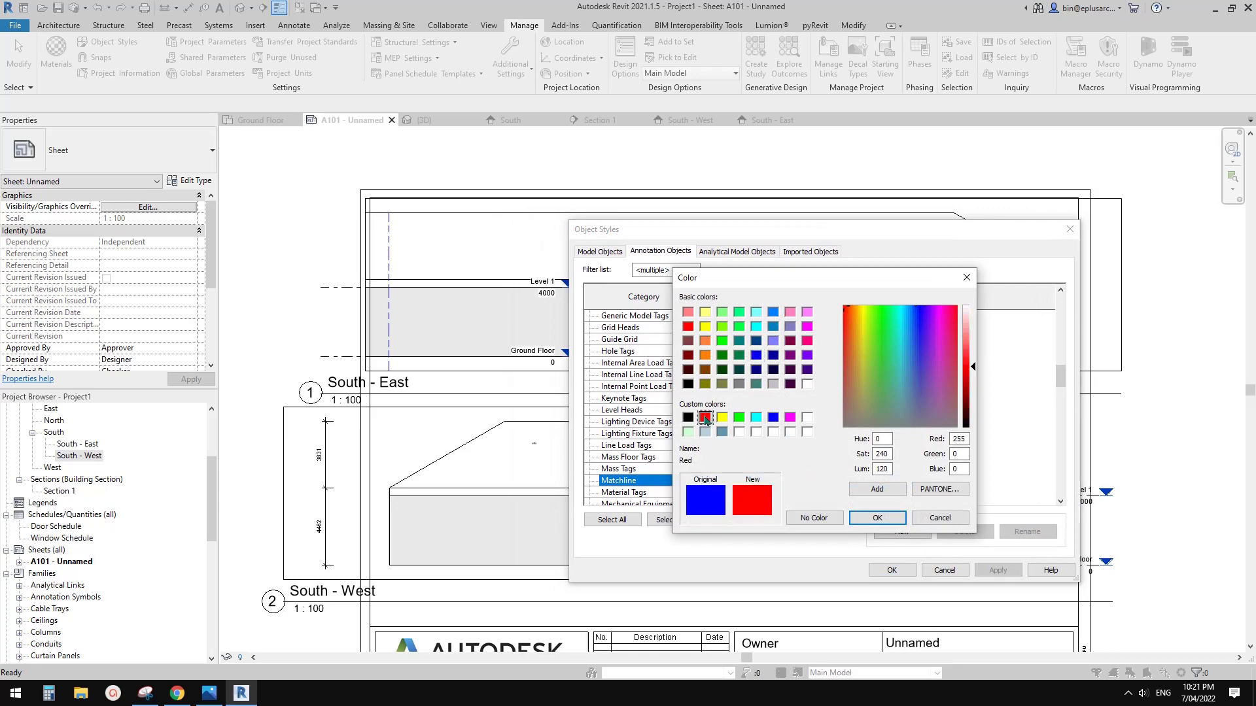
pyautogui.click(877, 519)
pyautogui.click(891, 569)
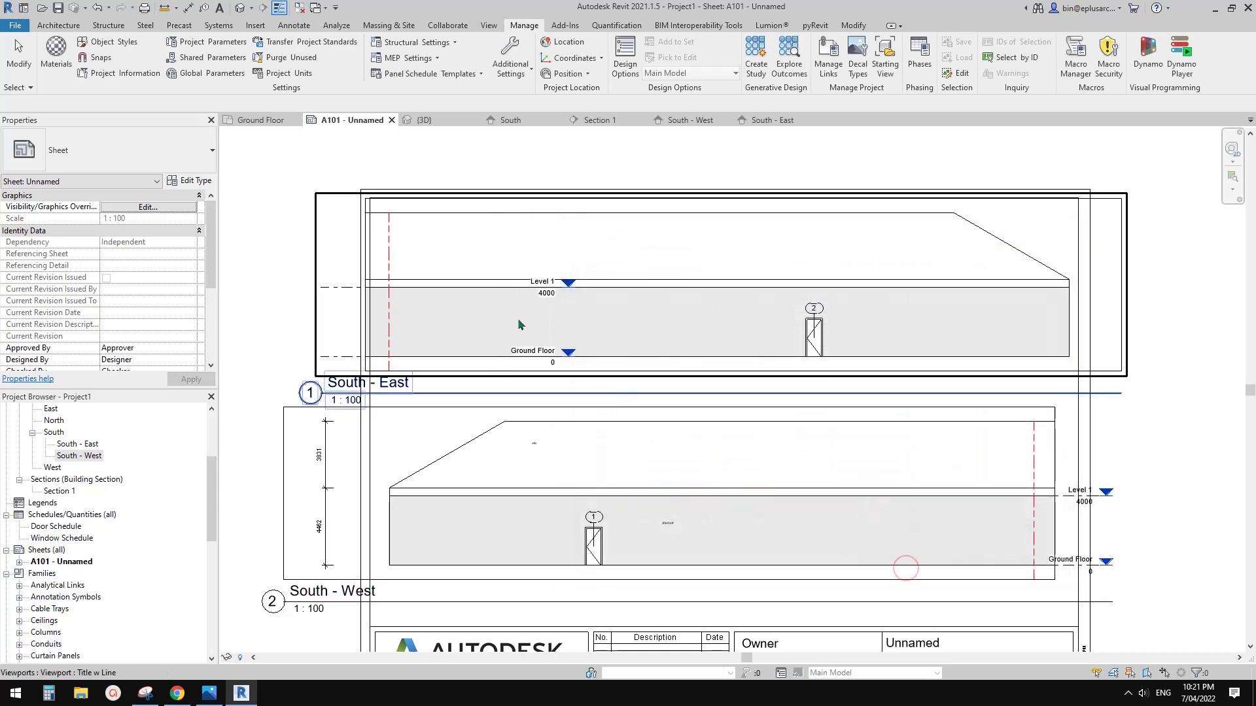
# Step: Examine the matchlines in both viewports on sheet A101 and the dependent views listed under the South elevation
pyautogui.moveTo(1055, 527); pyautogui.dragTo(1026, 459, button='middle')
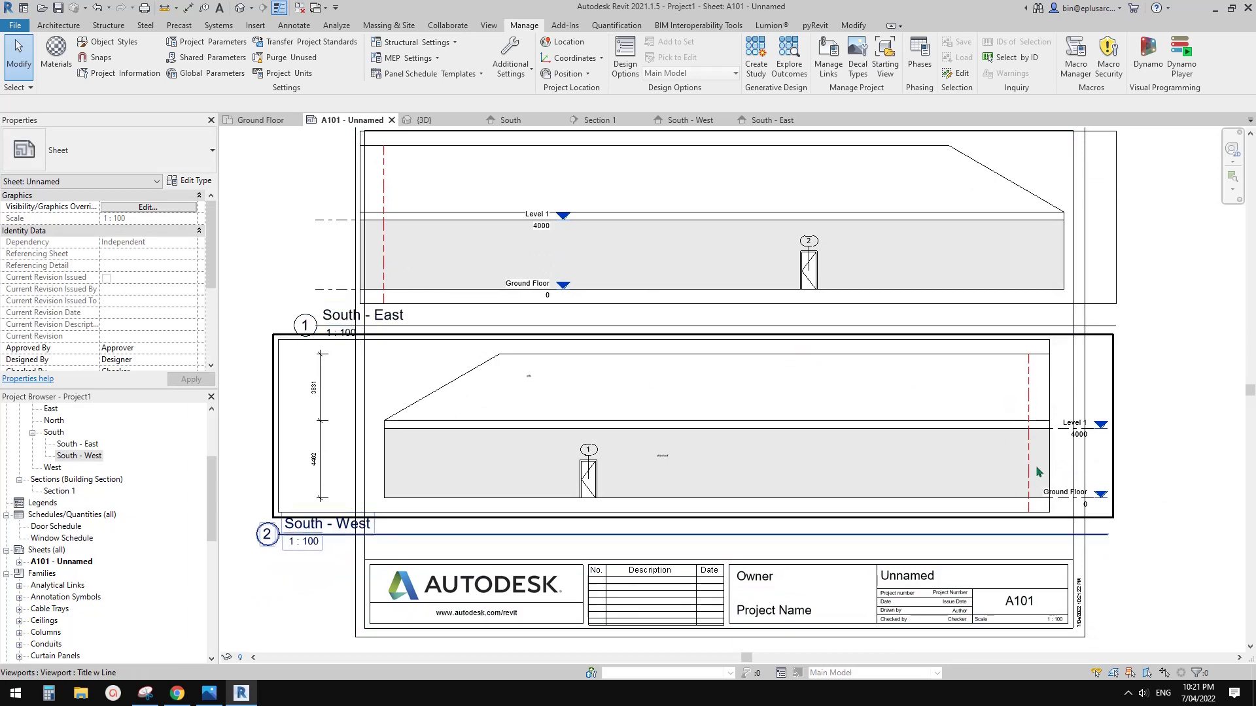
pyautogui.scroll(-3, 1060, 481)
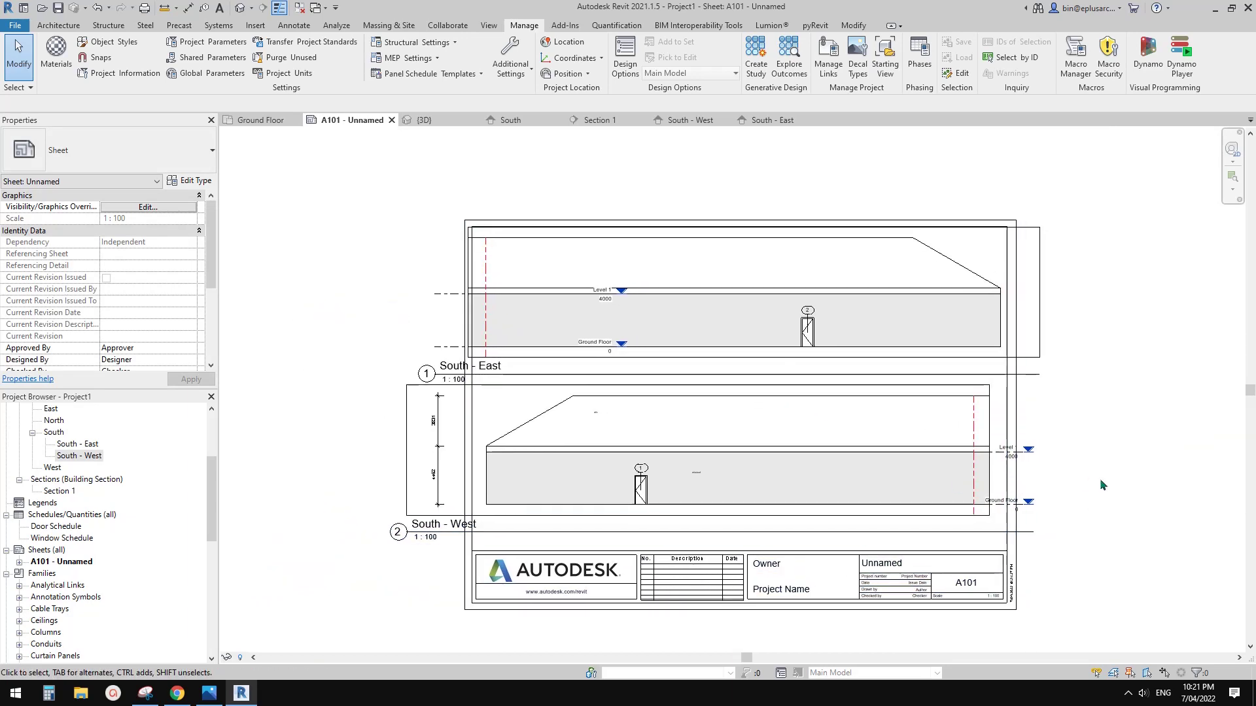
pyautogui.scroll(-1, 1099, 481)
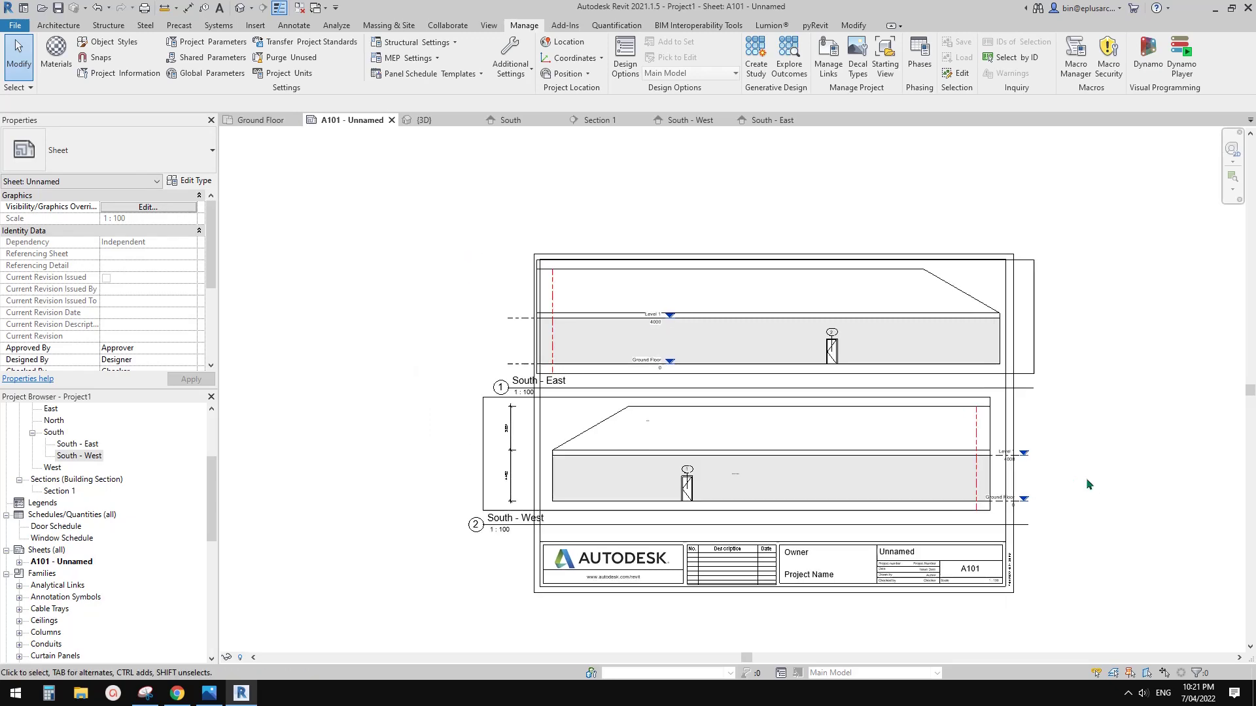
pyautogui.scroll(1, 1060, 458)
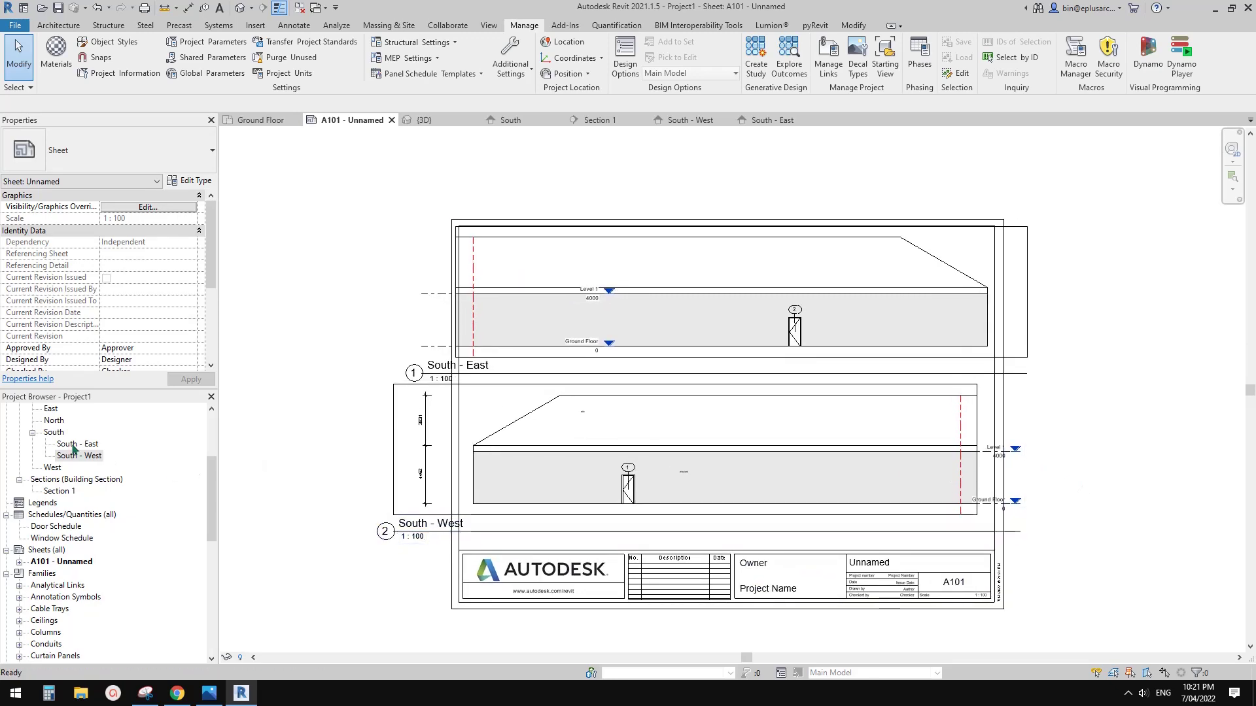
pyautogui.click(58, 432)
pyautogui.scroll(1, 80, 452)
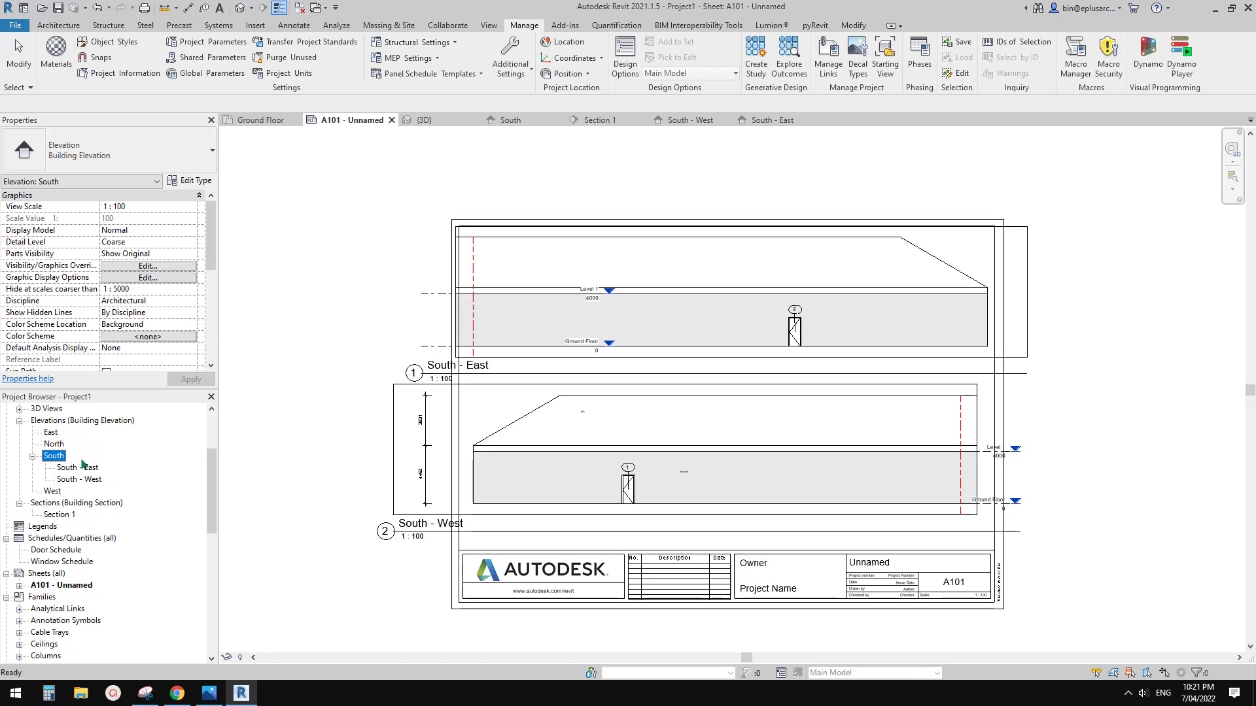
pyautogui.scroll(2, 713, 356)
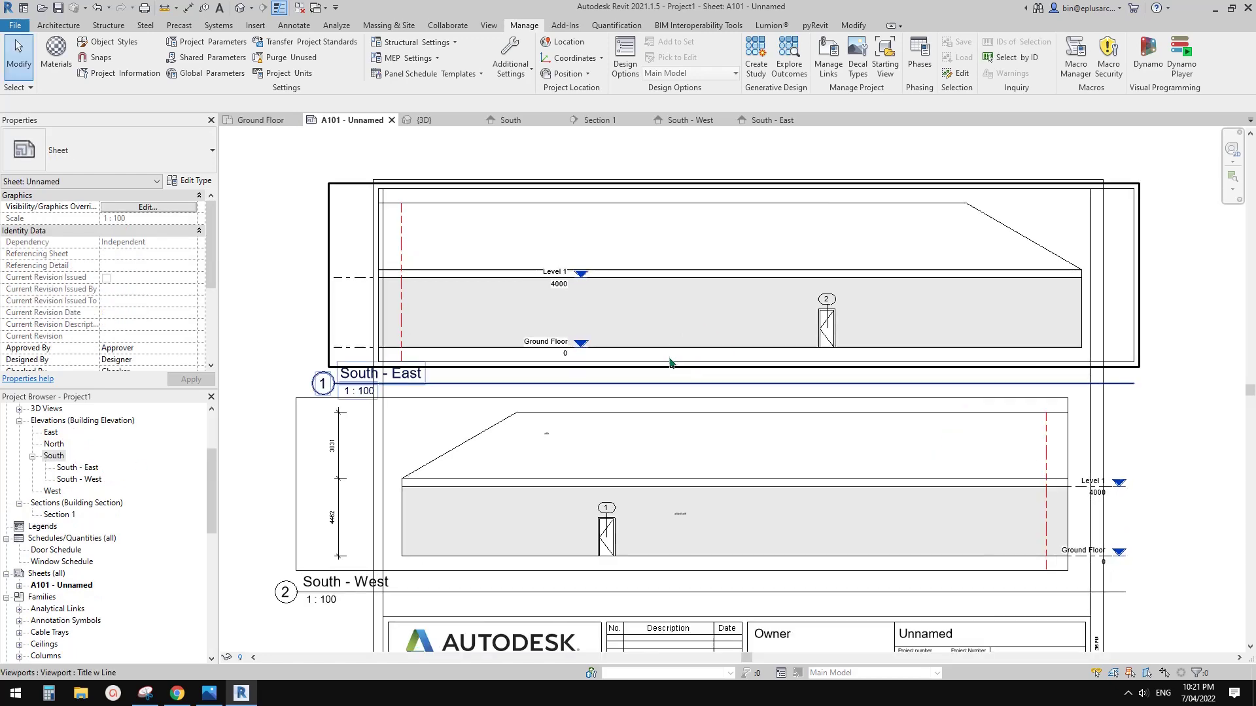
pyautogui.scroll(-3, 668, 362)
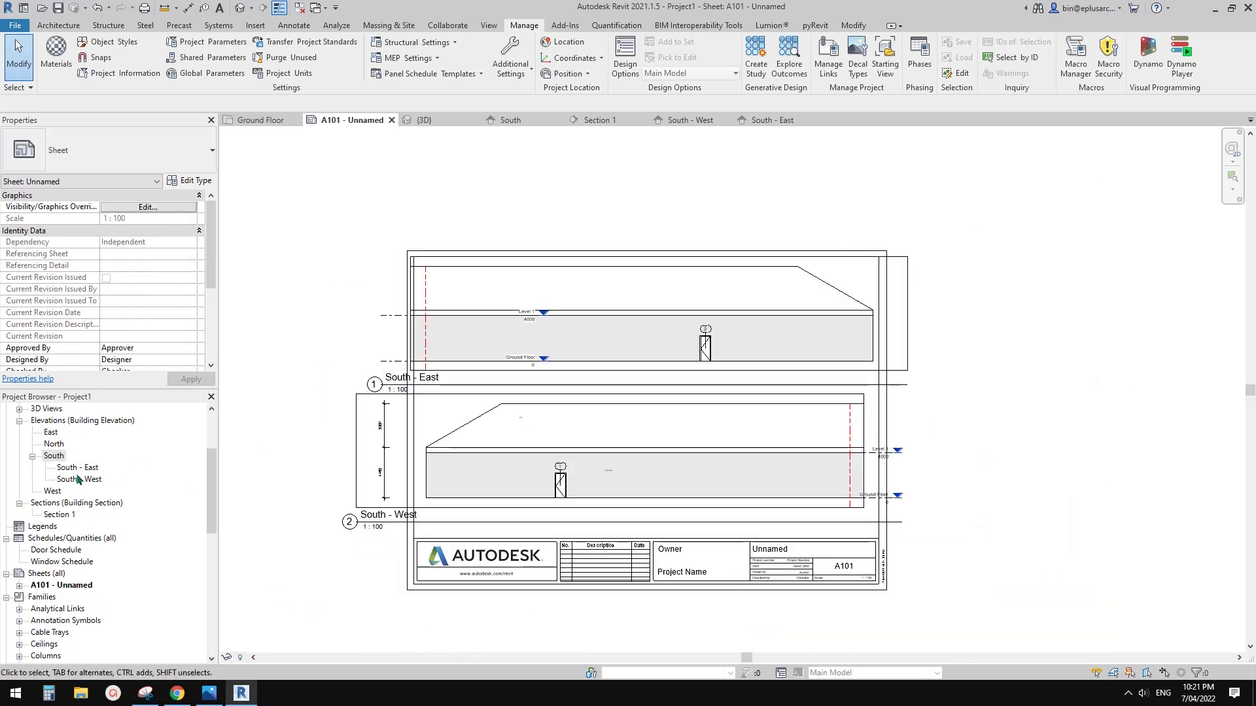
pyautogui.click(83, 483)
pyautogui.click(77, 467)
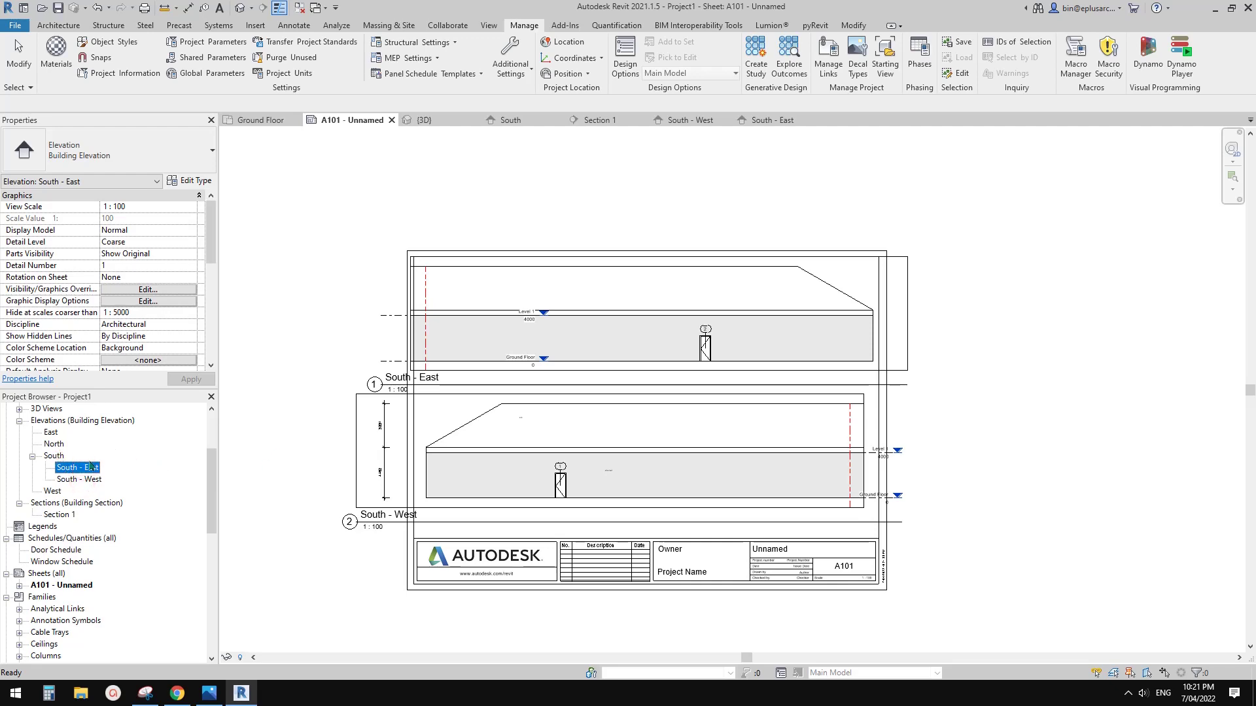
# Step: Open the parent South elevation and place a short Arial 1.0mm text note on the wall between door 1 and the matchline
pyautogui.click(55, 456)
pyautogui.doubleClick(55, 456)
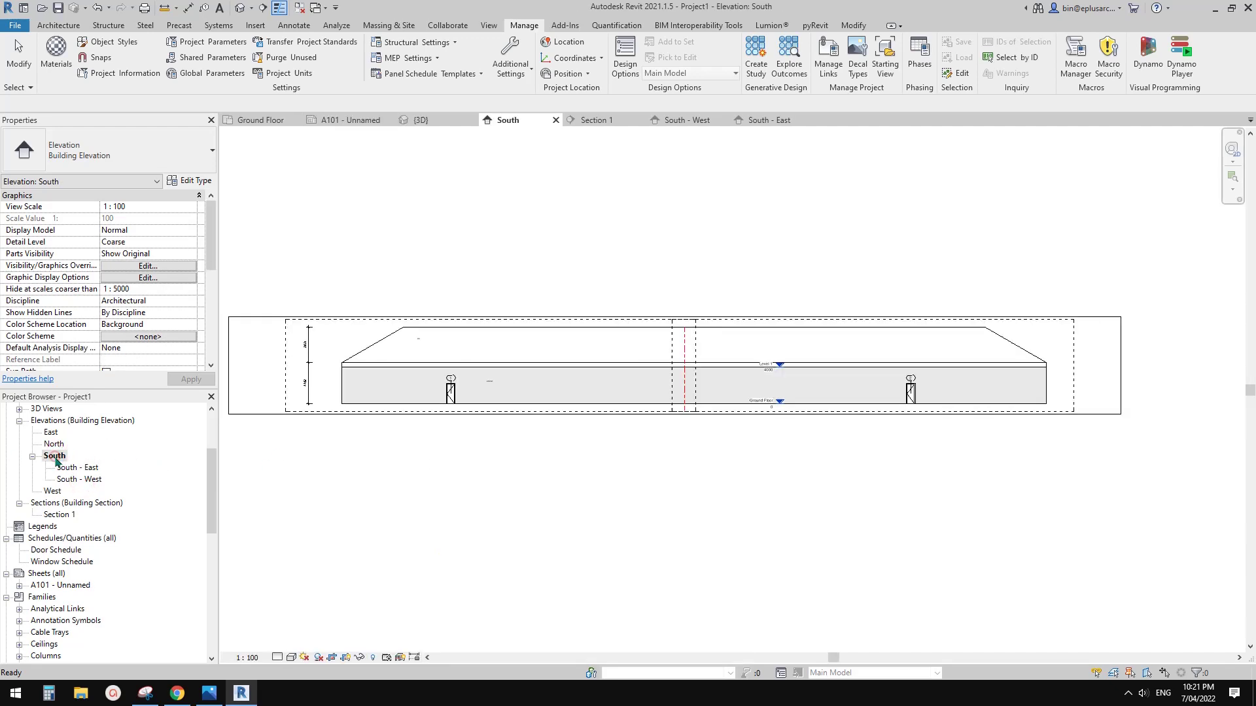
pyautogui.scroll(5, 659, 426)
pyautogui.scroll(-3, 659, 425)
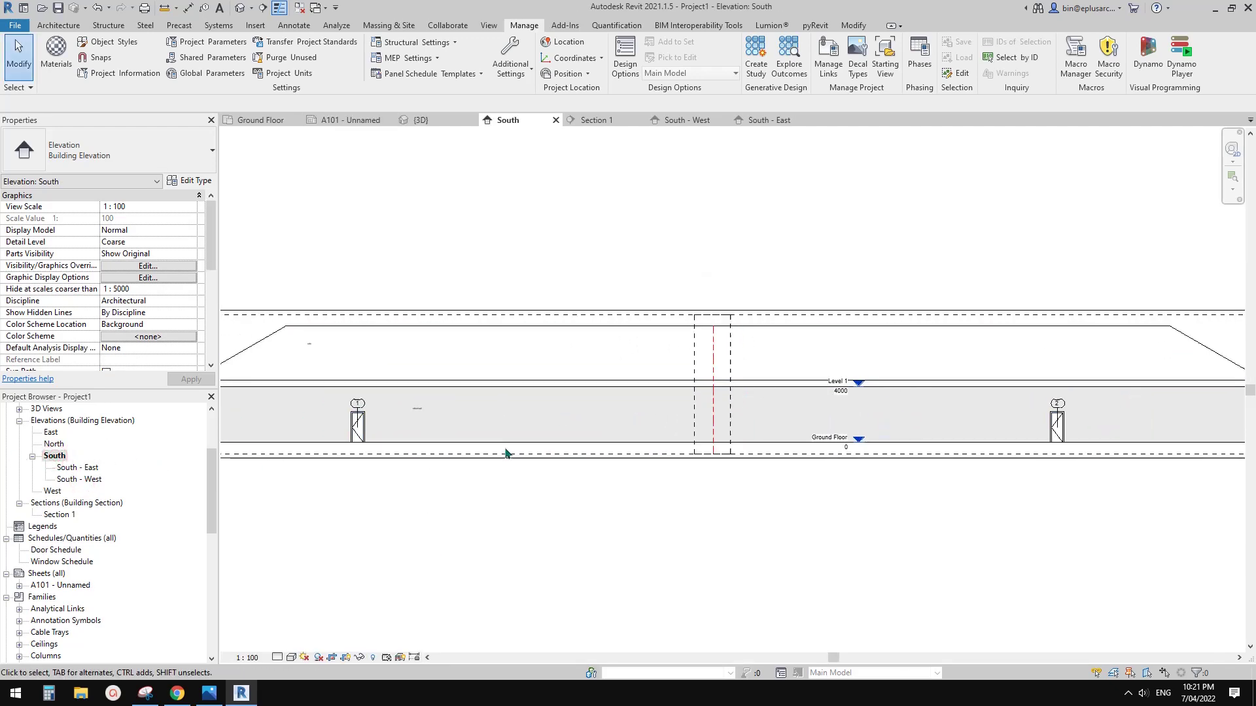
pyautogui.press('t')
pyautogui.press('x')
pyautogui.click(512, 416)
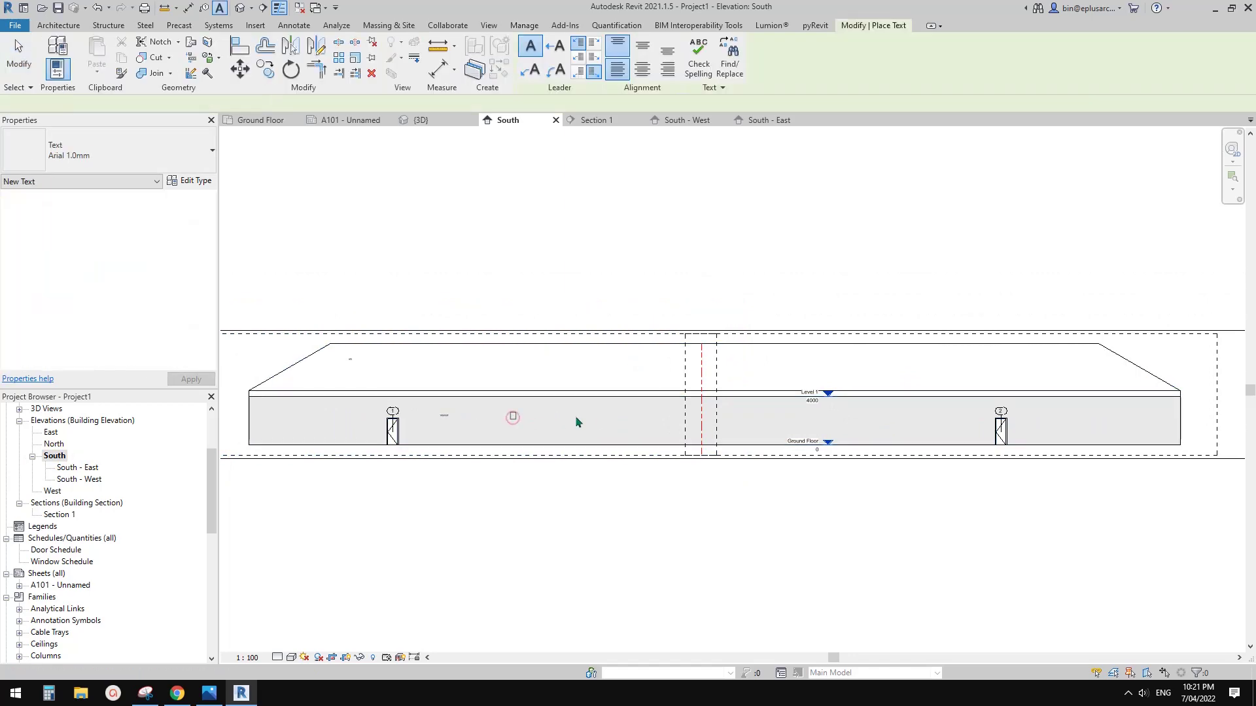
pyautogui.click(607, 484)
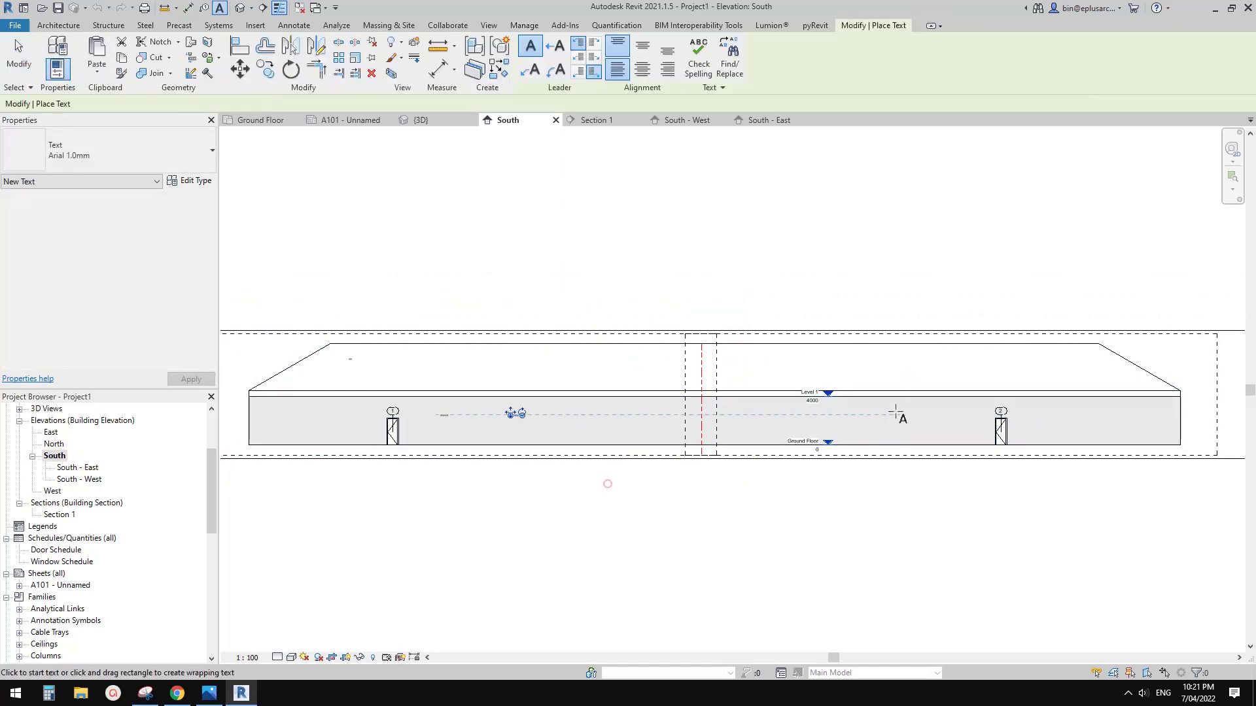
# Step: Add an aligned dimension between Level 1 and Ground Floor, placed just beyond the building's east end in the South elevation
pyautogui.press('d')
pyautogui.press('i')
pyautogui.click(952, 399)
pyautogui.click(967, 448)
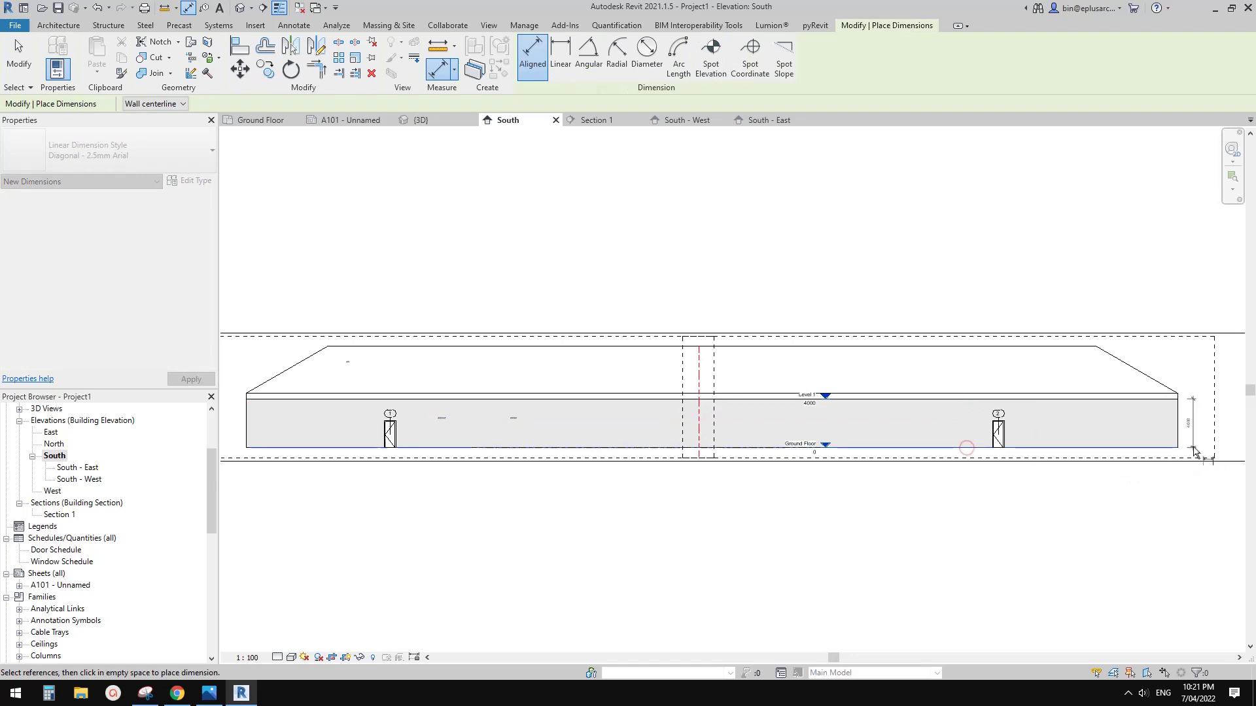
pyautogui.click(1194, 458)
pyautogui.press('Escape')
pyautogui.press('Escape')
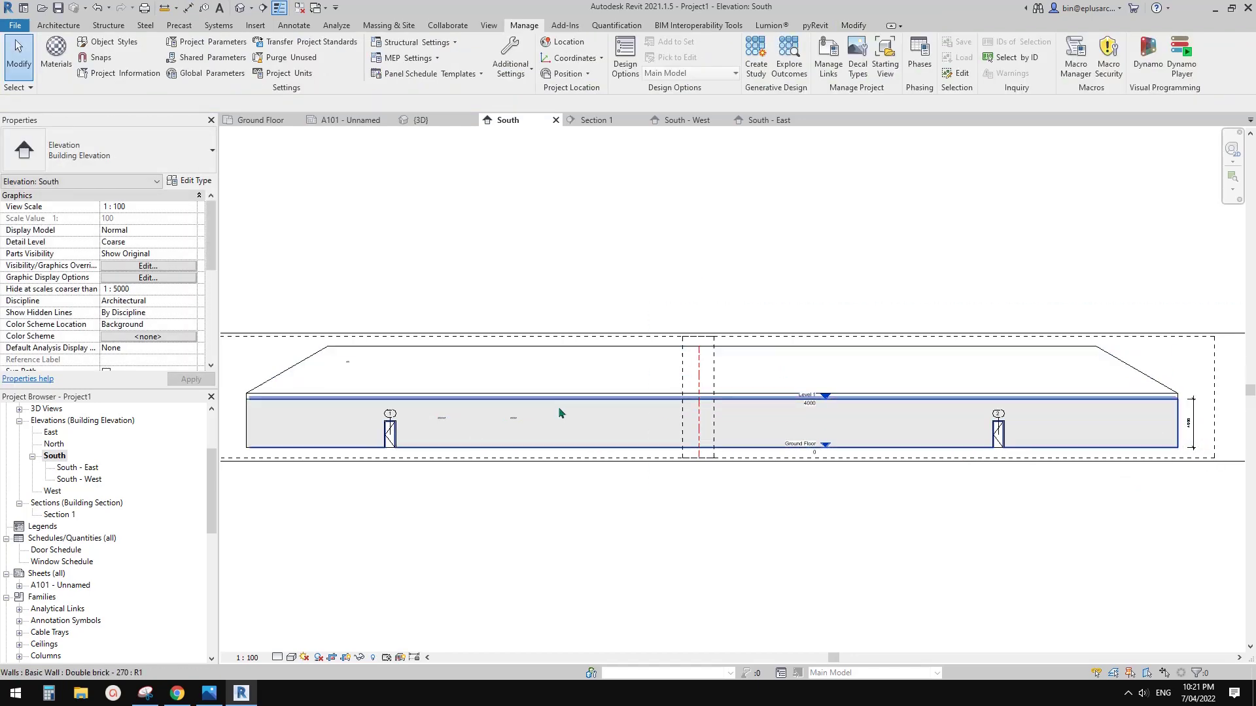
# Step: Open the dependent views South - West and South - East to check for the new note and dimension
pyautogui.doubleClick(74, 468)
pyautogui.doubleClick(79, 480)
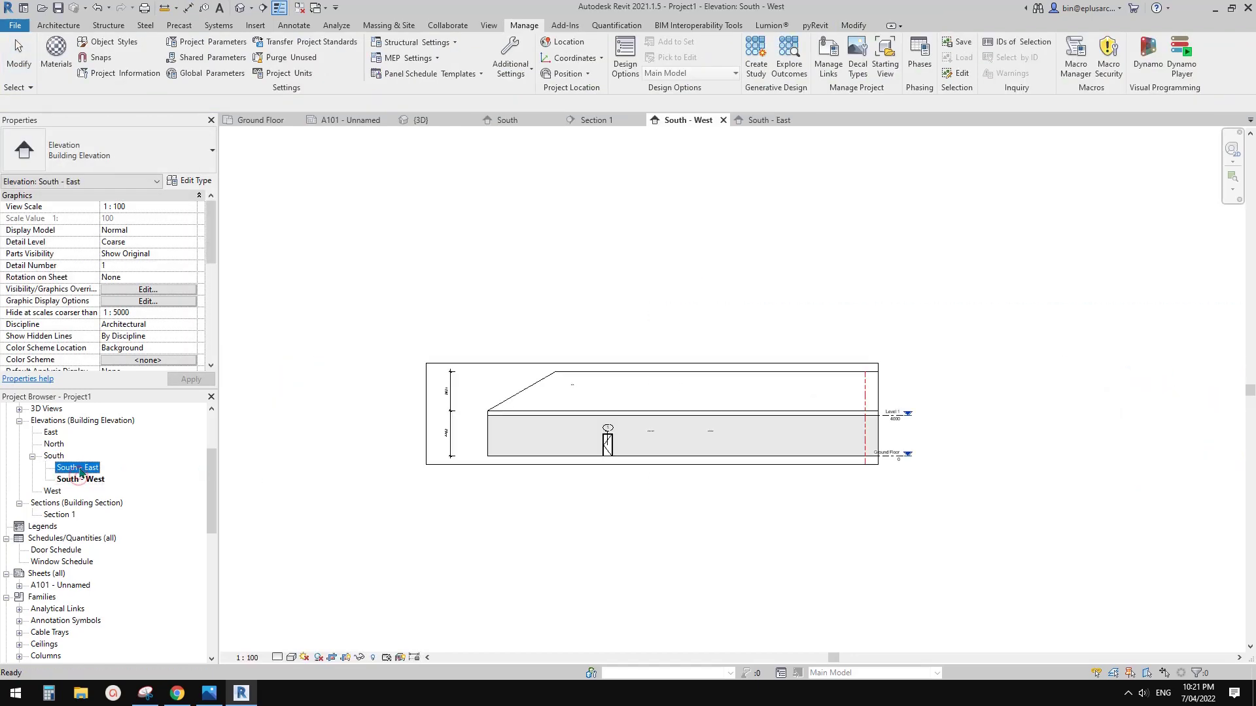
pyautogui.doubleClick(80, 469)
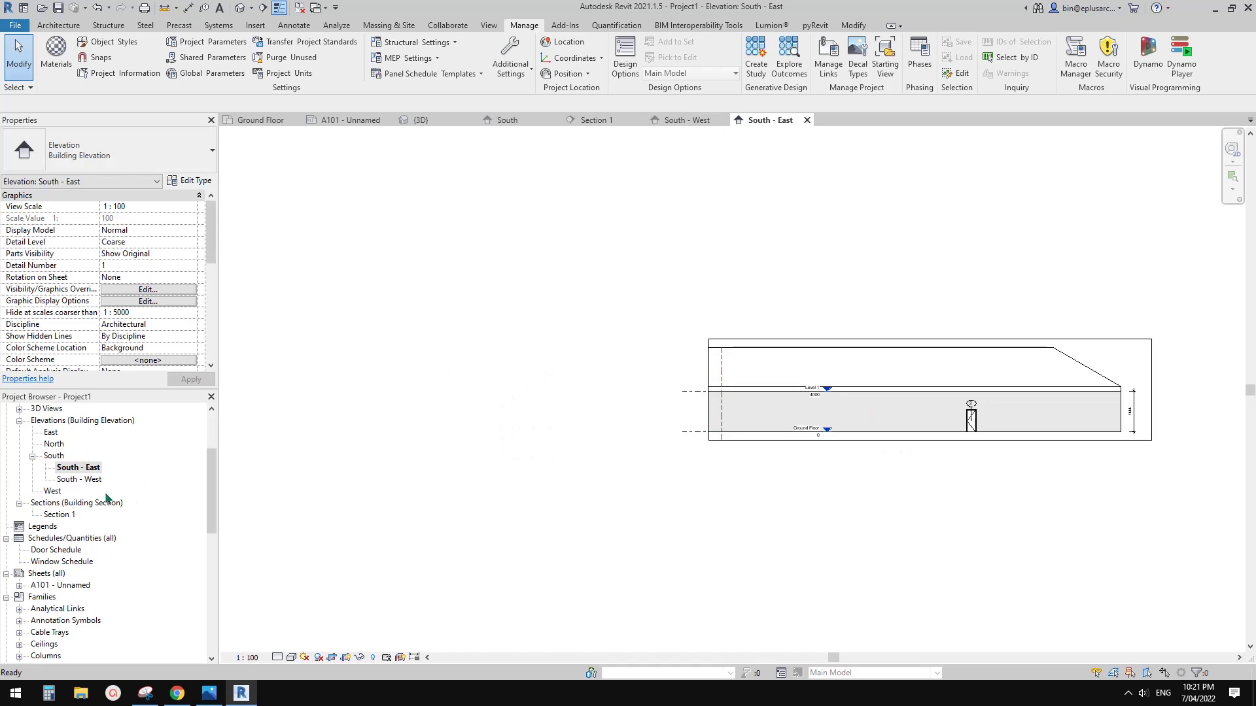
# Step: Open sheet A101 and inspect the new dimension in South - East and the new text note in South - West
pyautogui.doubleClick(49, 587)
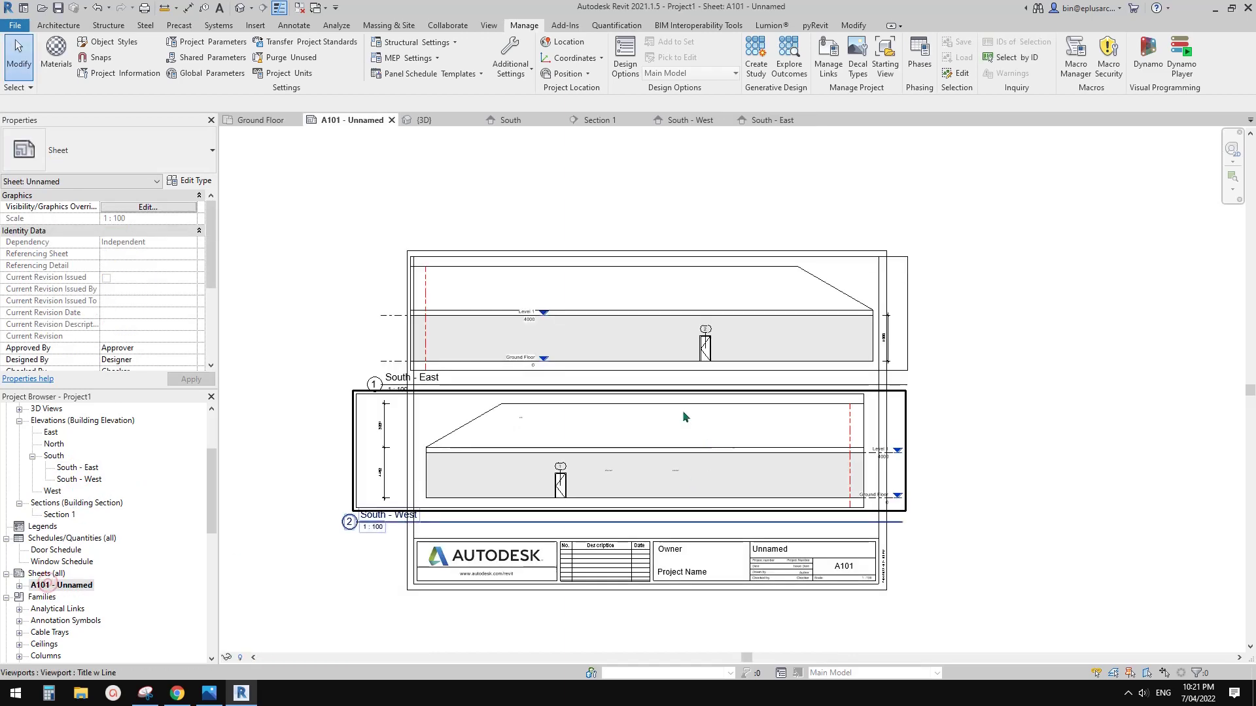
pyautogui.scroll(2, 682, 410)
pyautogui.scroll(4, 936, 516)
pyautogui.scroll(-3, 885, 434)
pyautogui.moveTo(886, 434); pyautogui.dragTo(866, 510, button='middle')
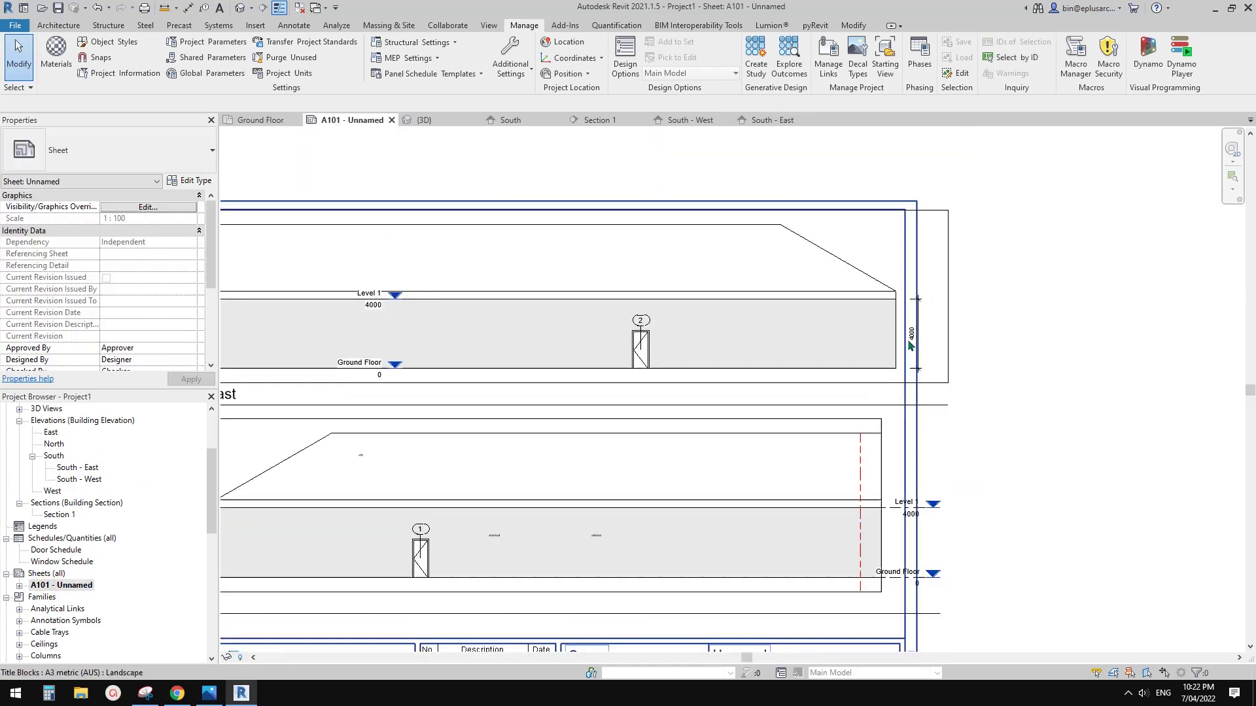
pyautogui.scroll(3, 908, 335)
pyautogui.scroll(-3, 875, 360)
pyautogui.scroll(-2, 841, 393)
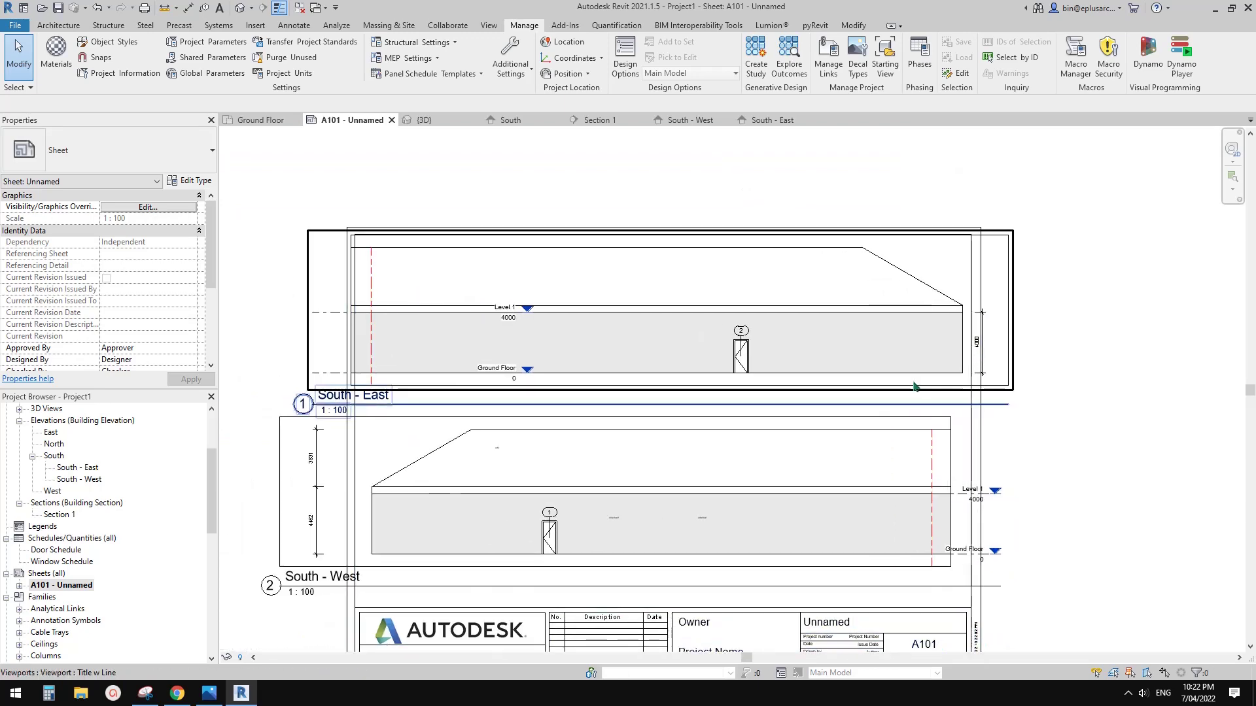
pyautogui.scroll(5, 777, 511)
pyautogui.scroll(-3, 743, 508)
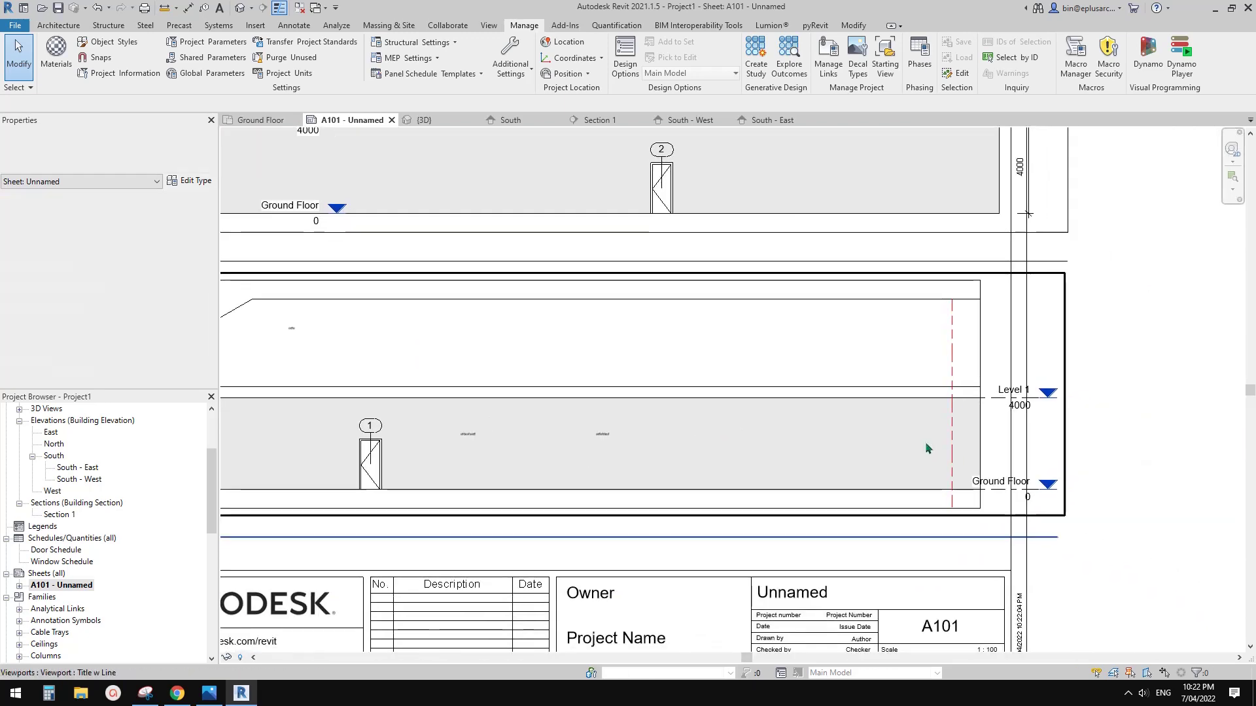
pyautogui.moveTo(942, 446); pyautogui.dragTo(768, 453, button='middle')
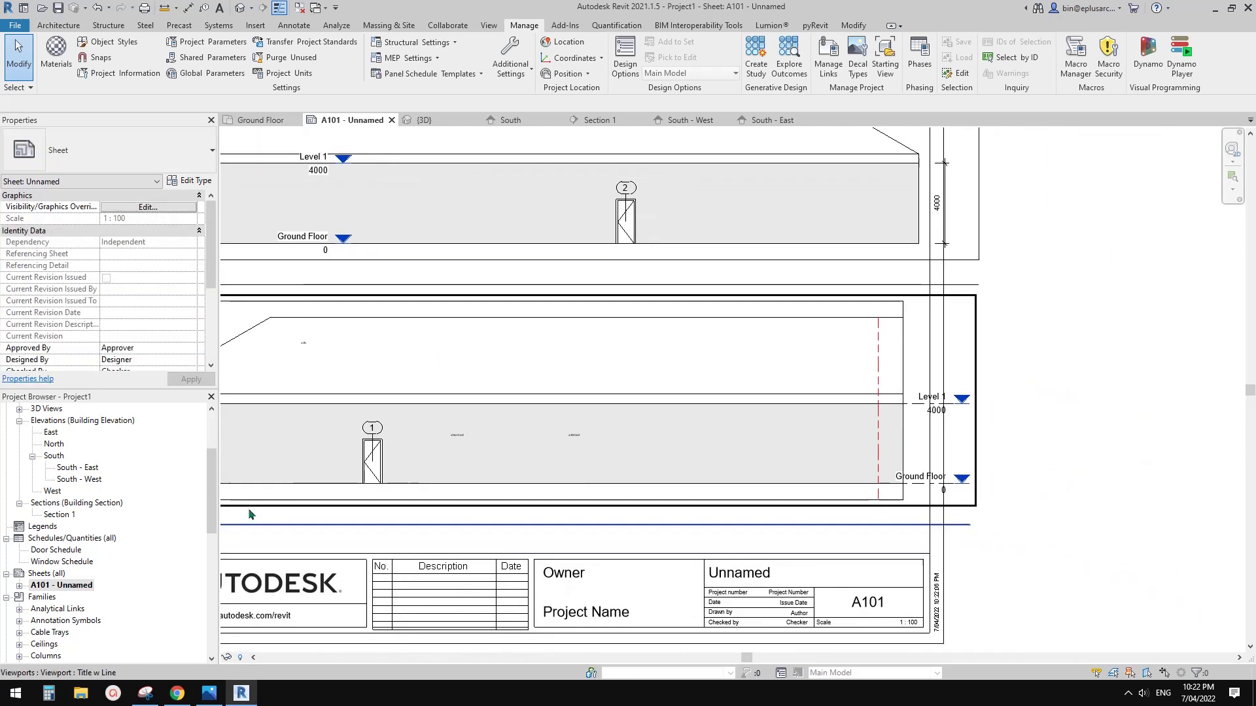
# Step: Open the dependent view South - East and convert it to an independent view
pyautogui.click(81, 480)
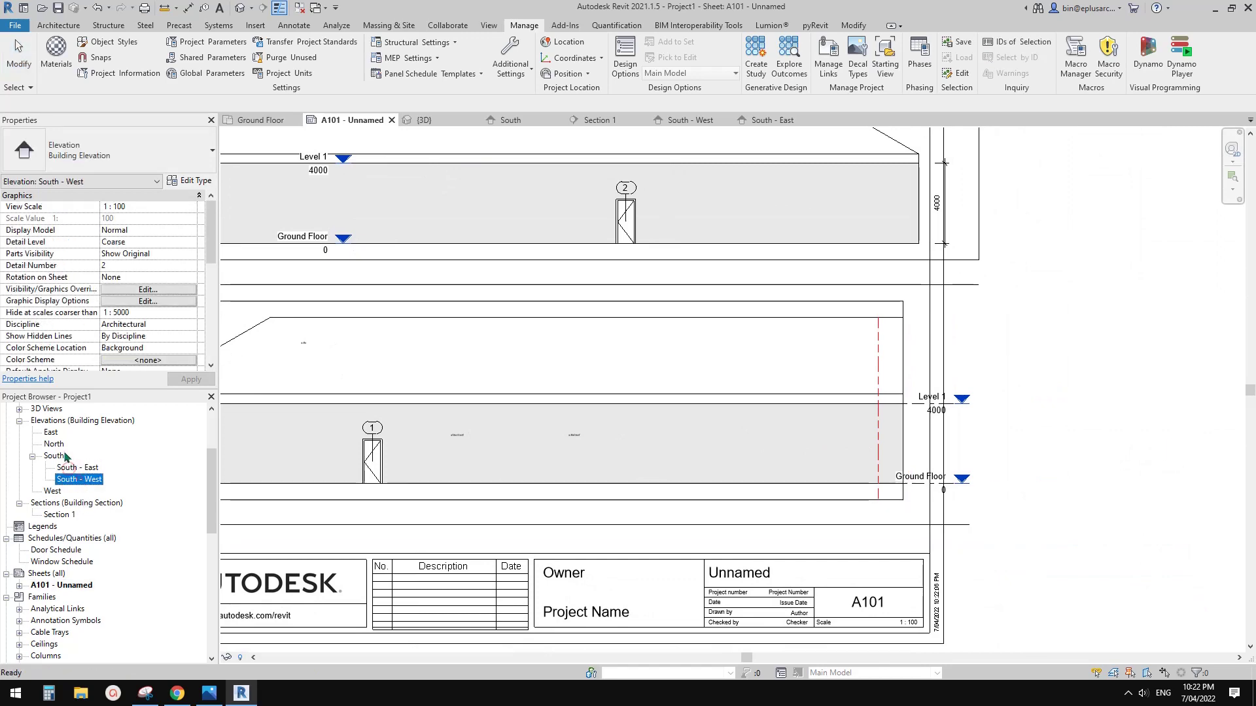
pyautogui.scroll(-1, 608, 363)
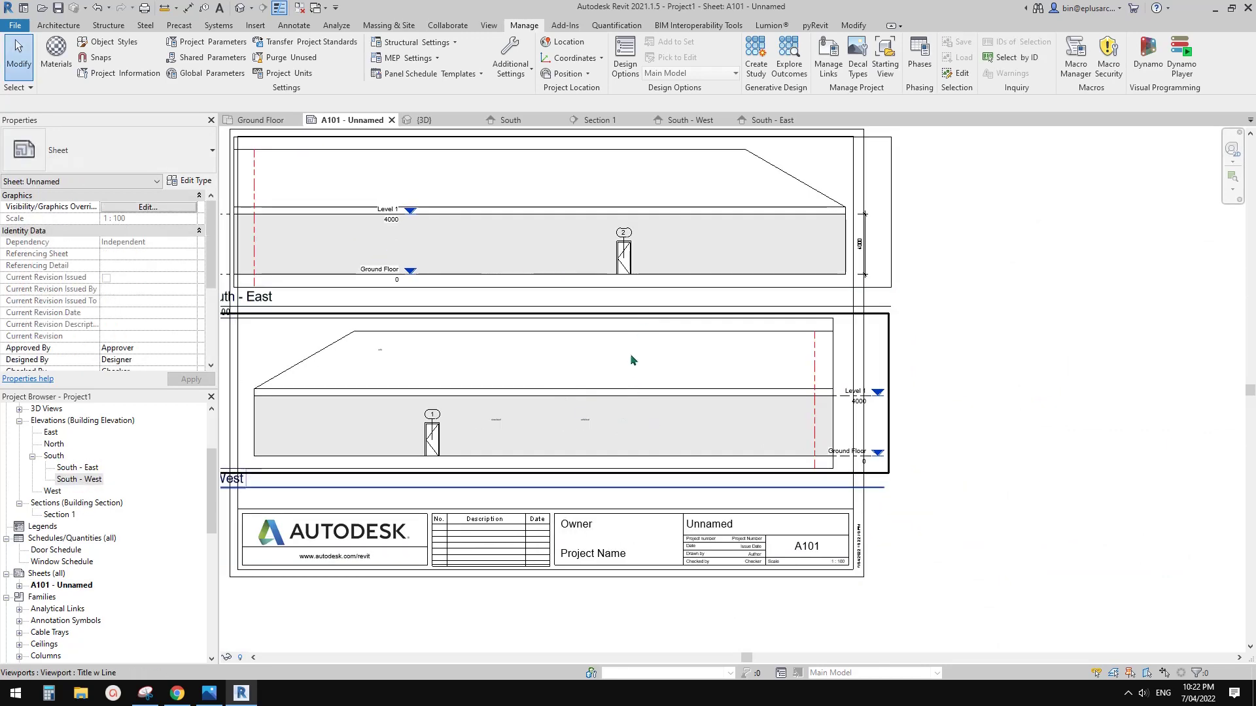
pyautogui.moveTo(631, 357); pyautogui.dragTo(680, 405, button='middle')
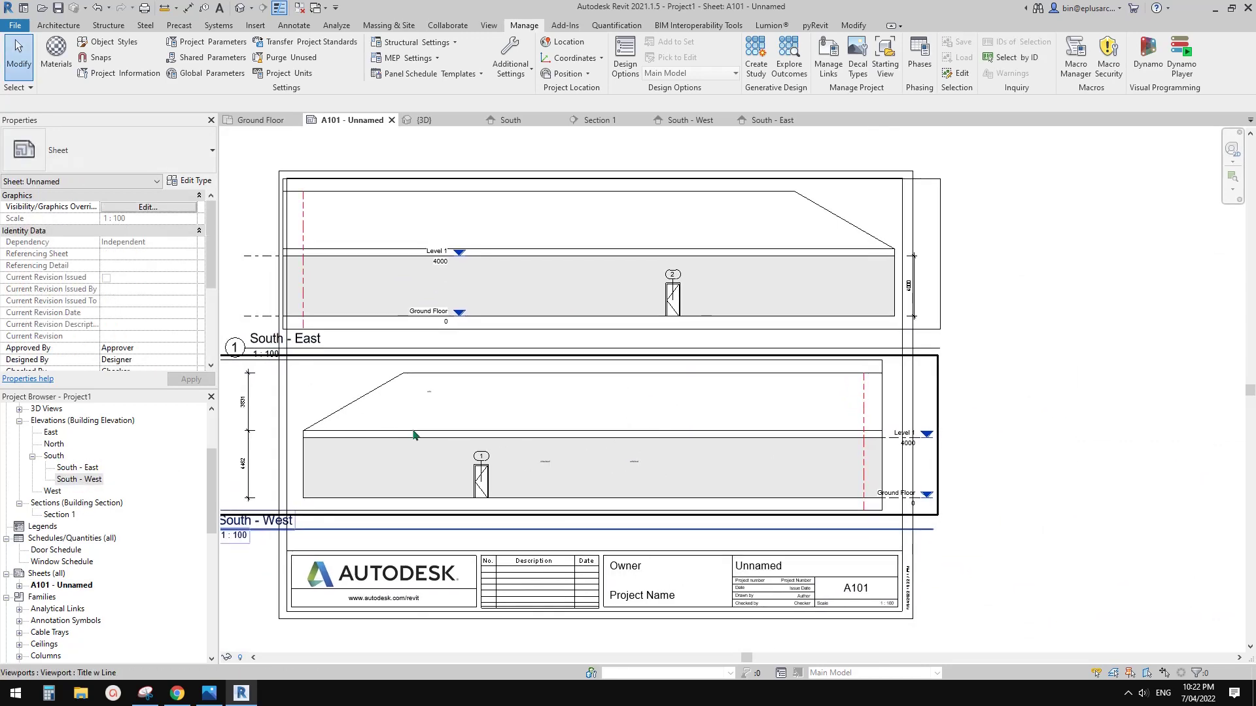
pyautogui.doubleClick(87, 467)
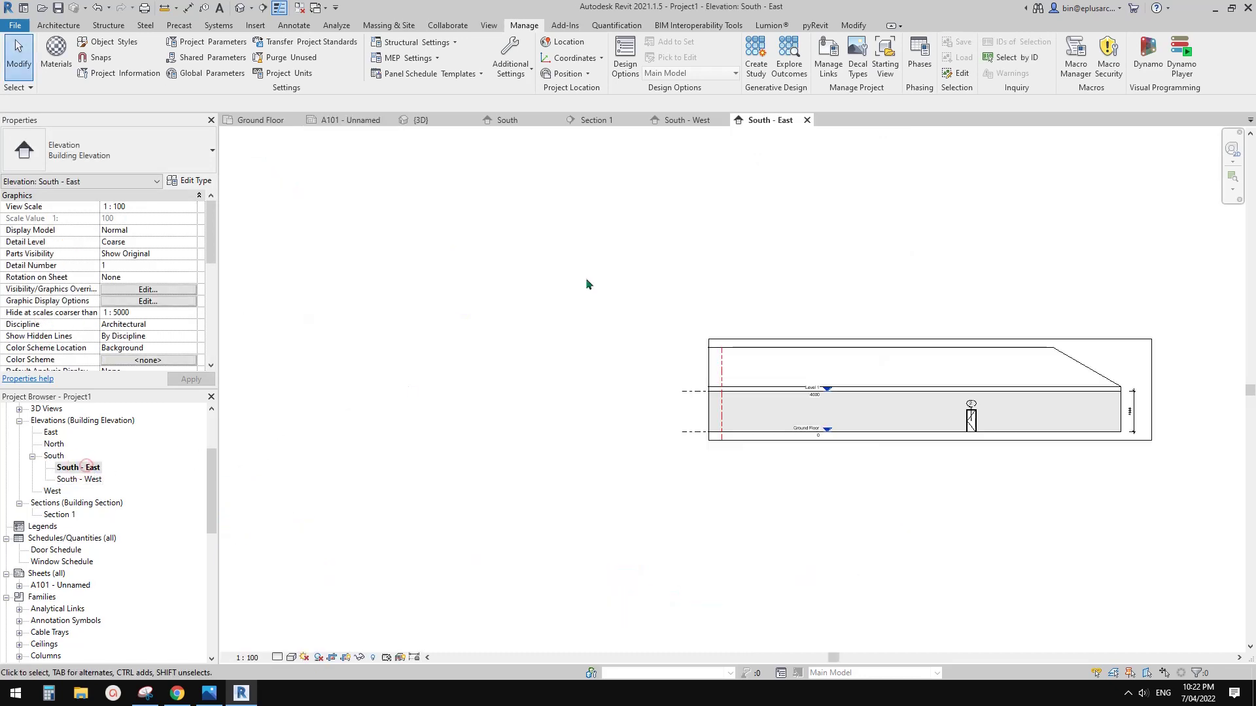
pyautogui.moveTo(623, 296); pyautogui.dragTo(560, 306, button='middle')
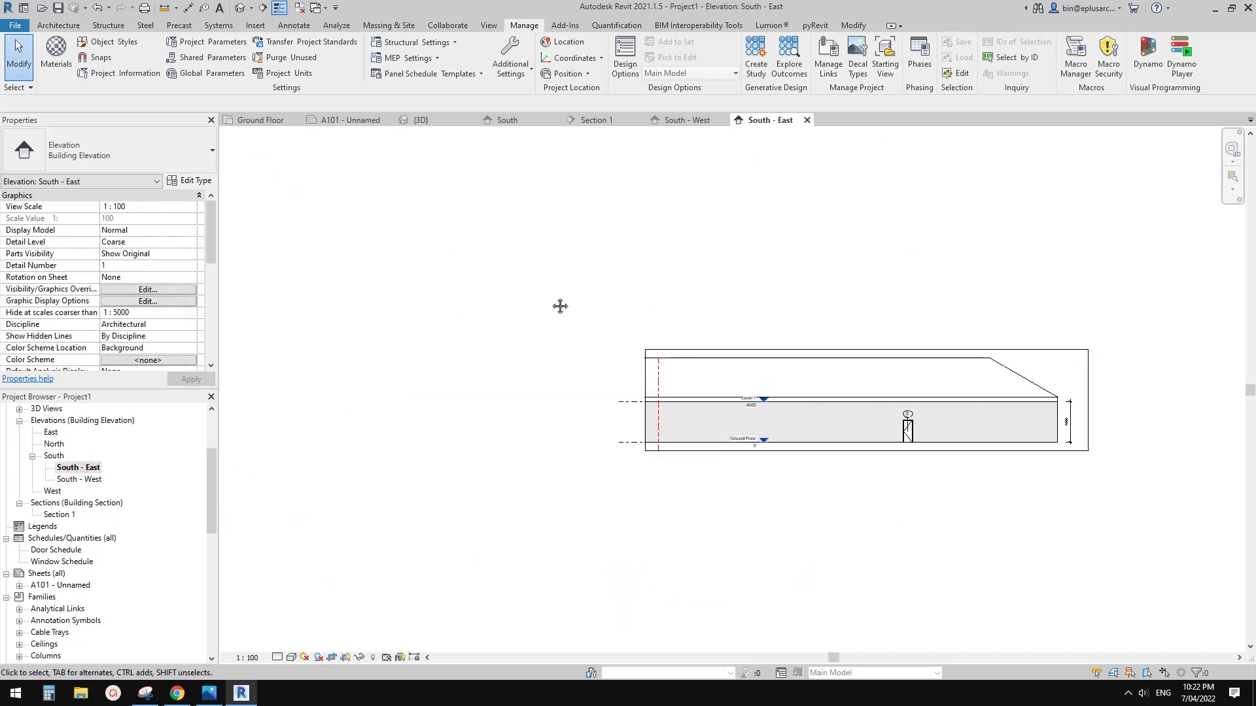
pyautogui.rightClick(79, 469)
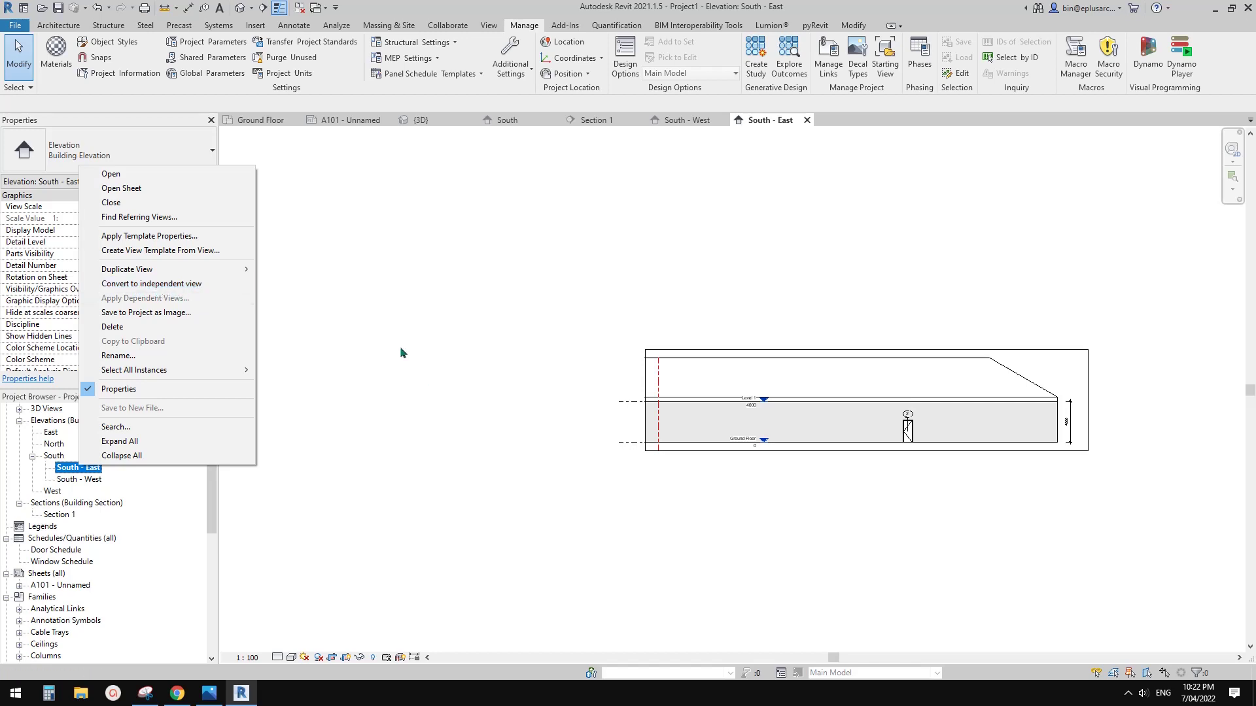
pyautogui.click(185, 286)
# Step: Add an aligned dimension in South - East from the roof's lower edge to Ground Floor, placed just east of the matchline
pyautogui.scroll(3, 785, 425)
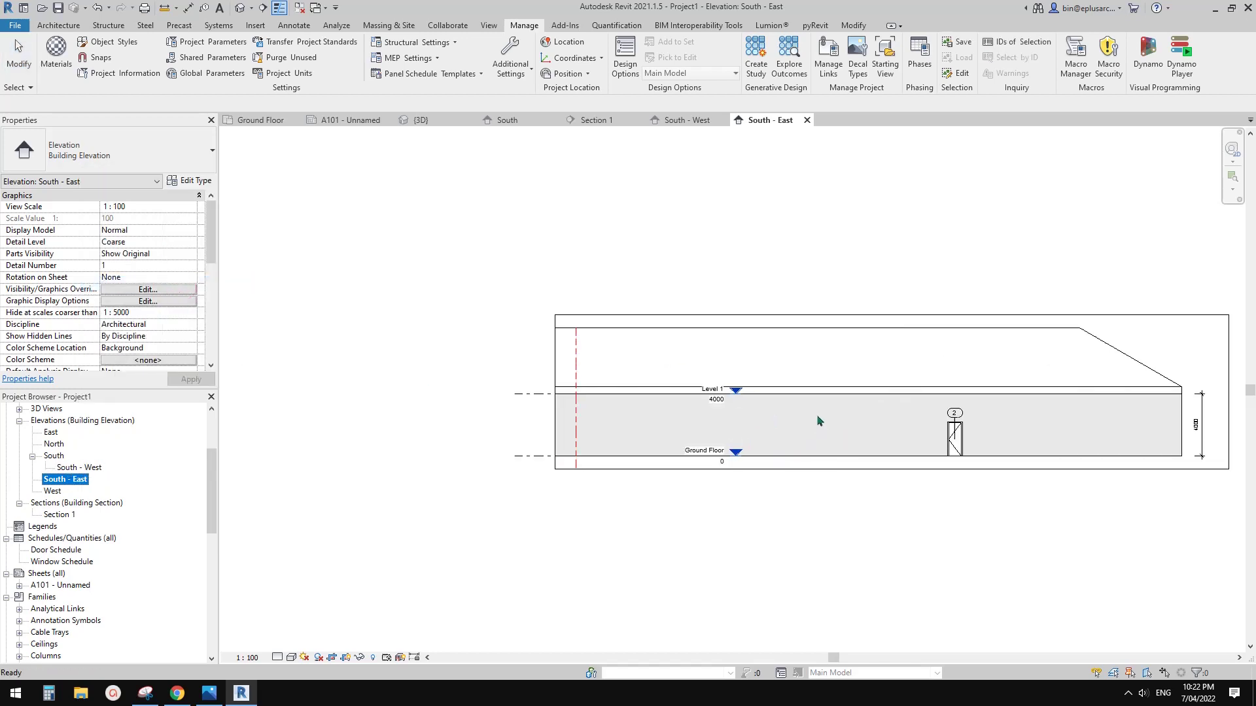
pyautogui.press('d')
pyautogui.press('i')
pyautogui.click(956, 380)
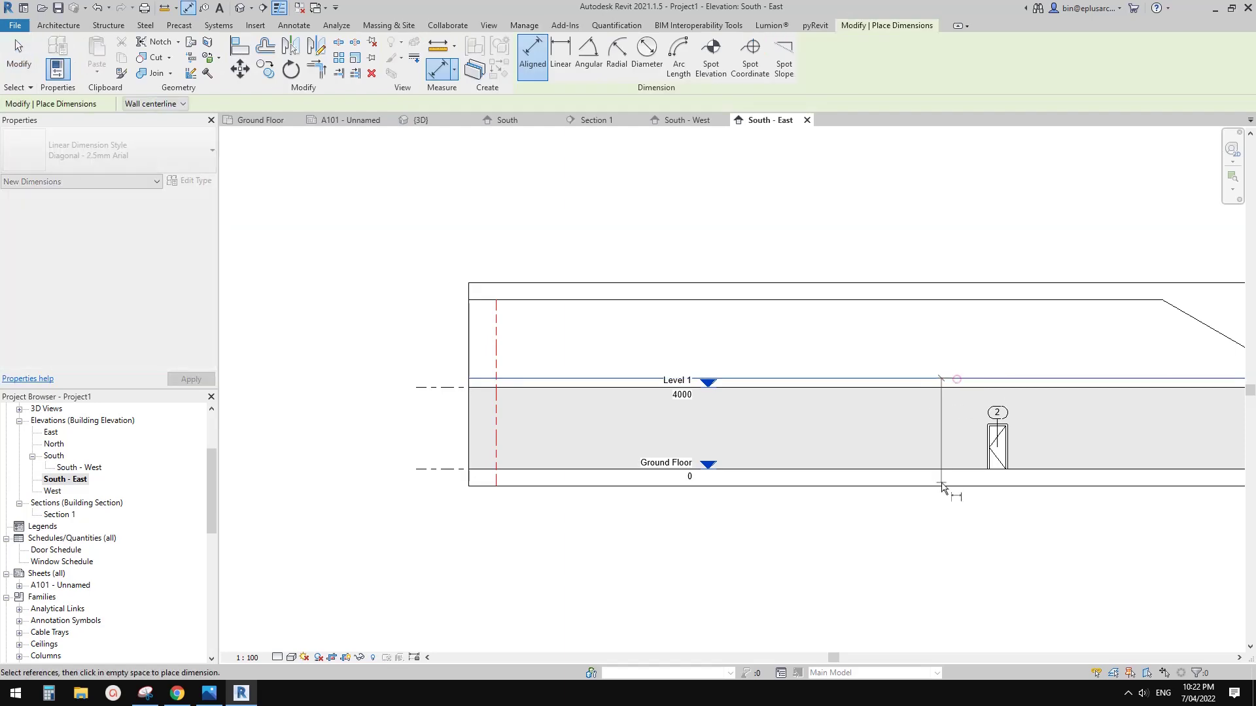
pyautogui.click(945, 469)
pyautogui.click(578, 451)
pyautogui.scroll(-1, 616, 417)
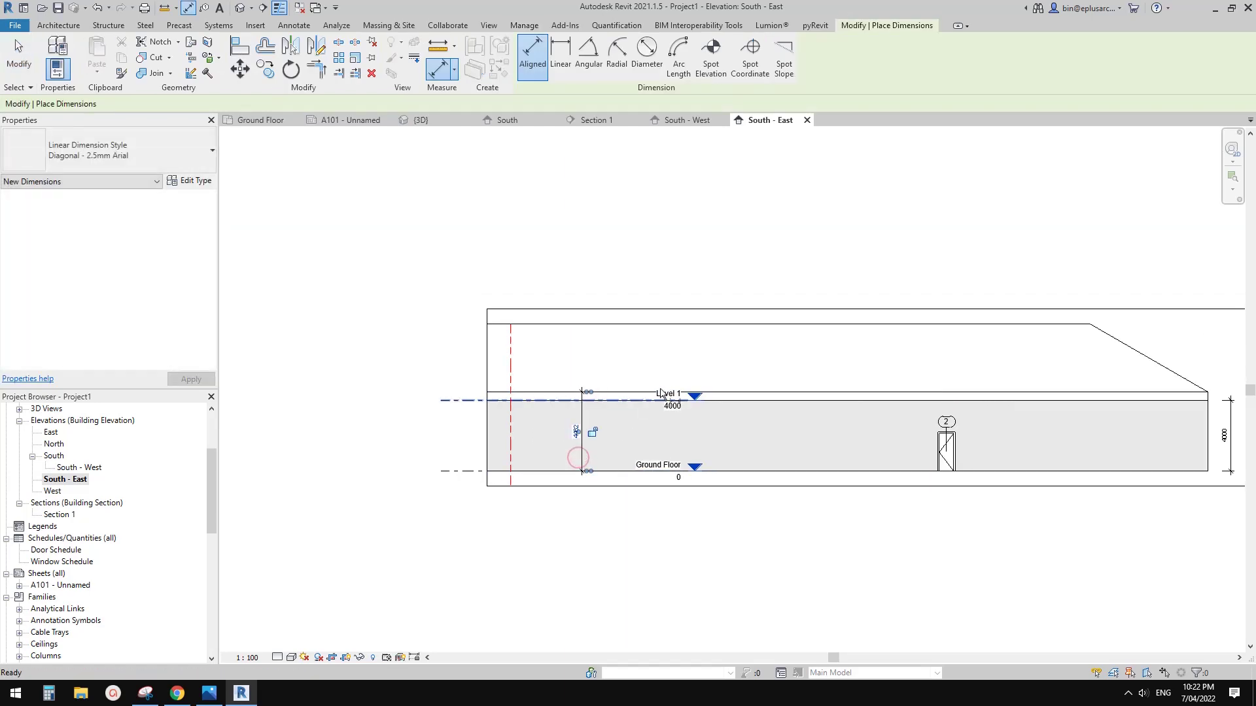
# Step: Place a short Arial 1.0mm text note on the roof above the Level 1 marker in South - East
pyautogui.press('t')
pyautogui.press('x')
pyautogui.click(682, 361)
pyautogui.click(726, 258)
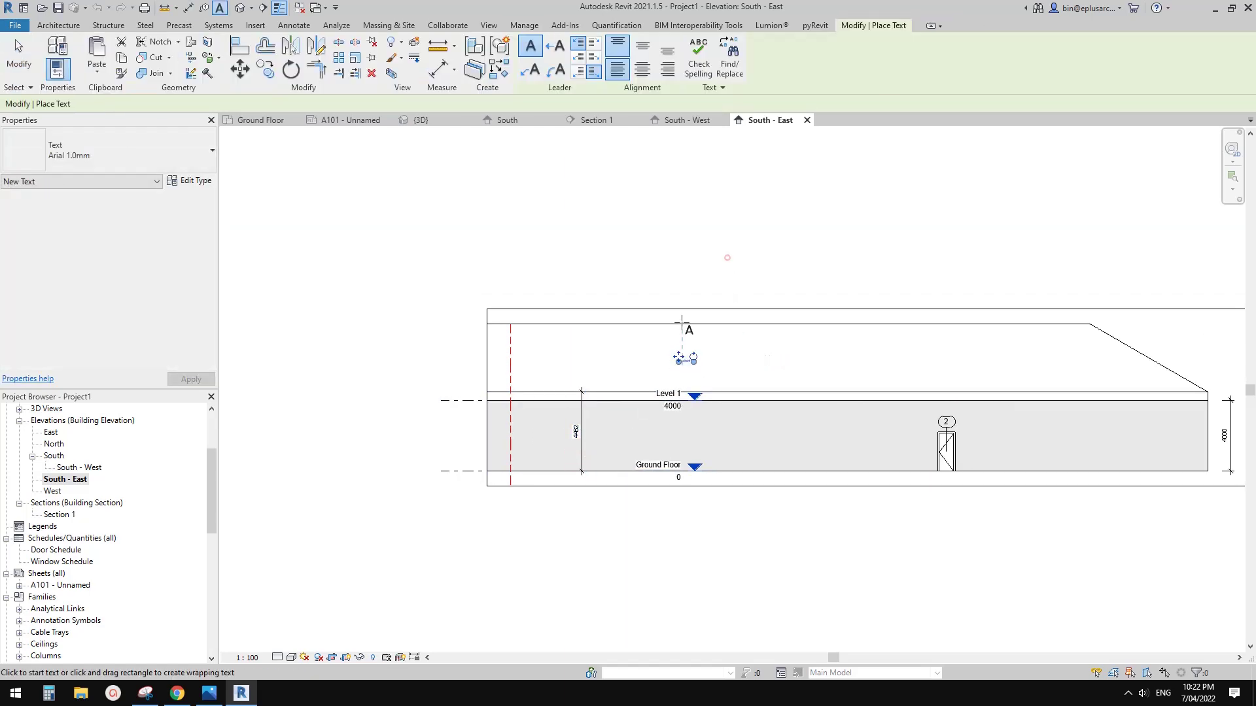
pyautogui.moveTo(626, 397); pyautogui.dragTo(620, 401, button='middle')
pyautogui.press('Escape')
pyautogui.press('Escape')
# Step: Open the parent South elevation and its dependent view South - West to check for the annotations added in South - East
pyautogui.doubleClick(54, 456)
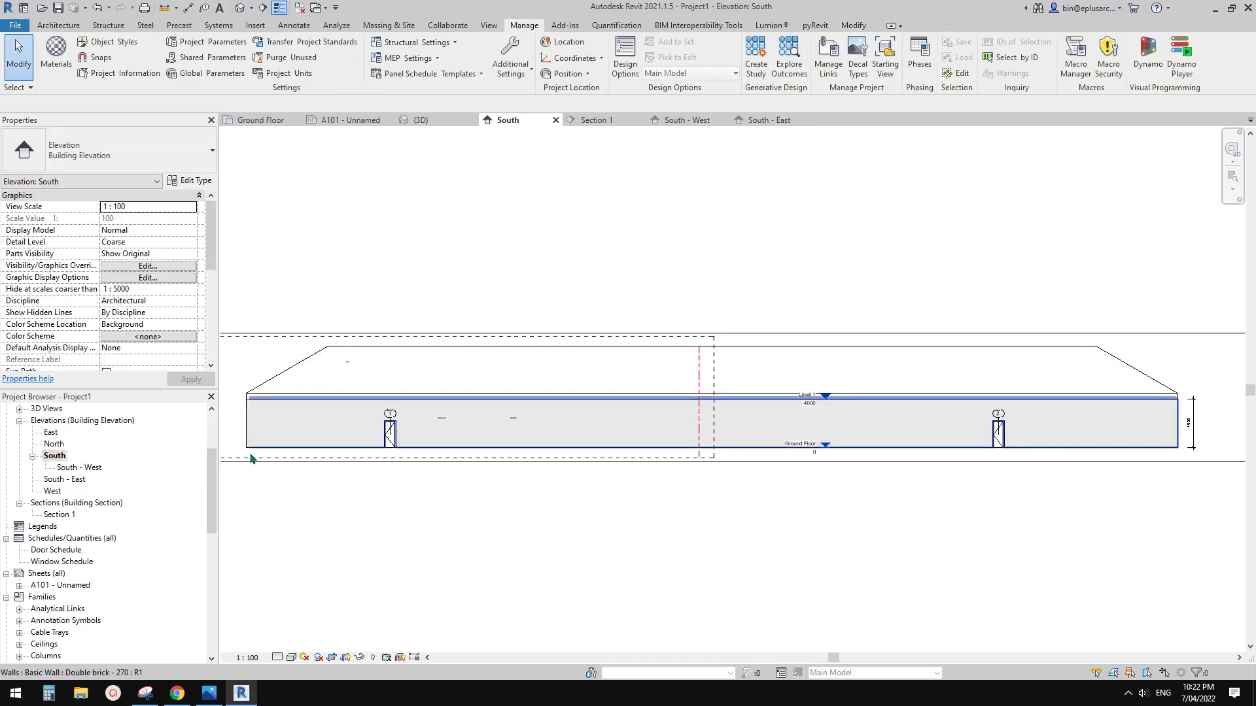
pyautogui.doubleClick(72, 468)
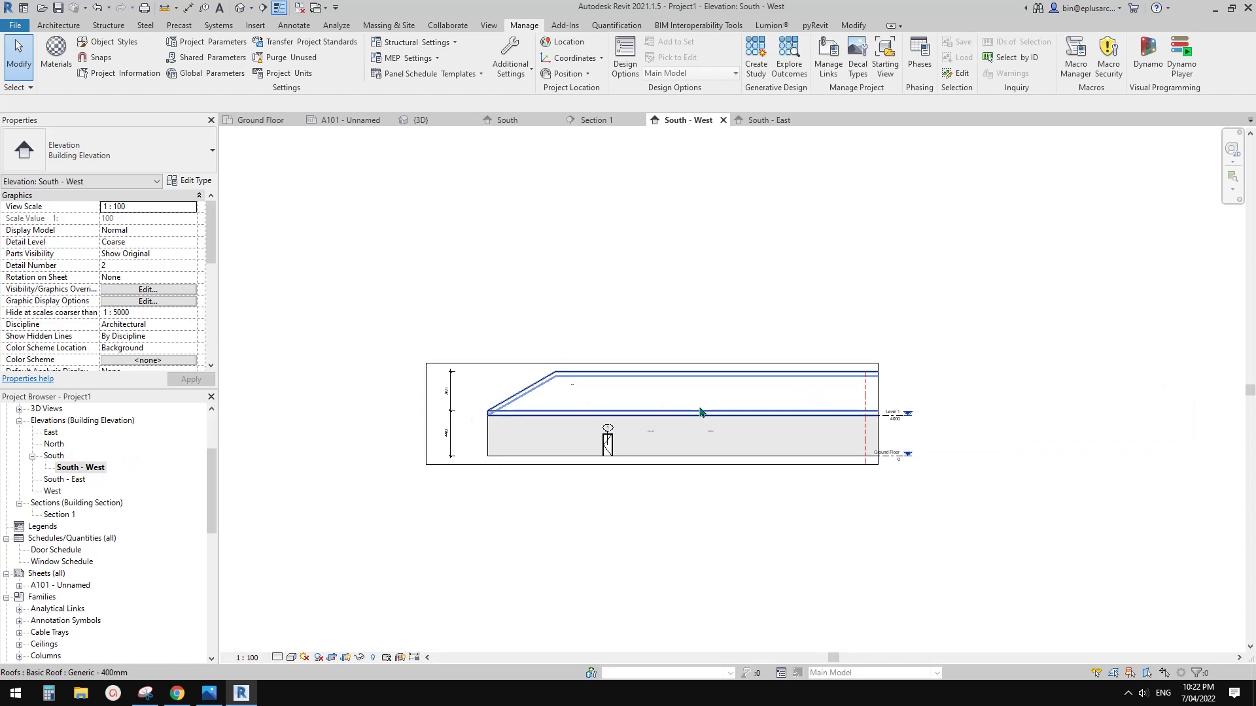
# Step: Open sheet A101, expand its list of placed views, and compare the annotations in the South - East and South - West viewports
pyautogui.moveTo(209, 495); pyautogui.dragTo(212, 578)
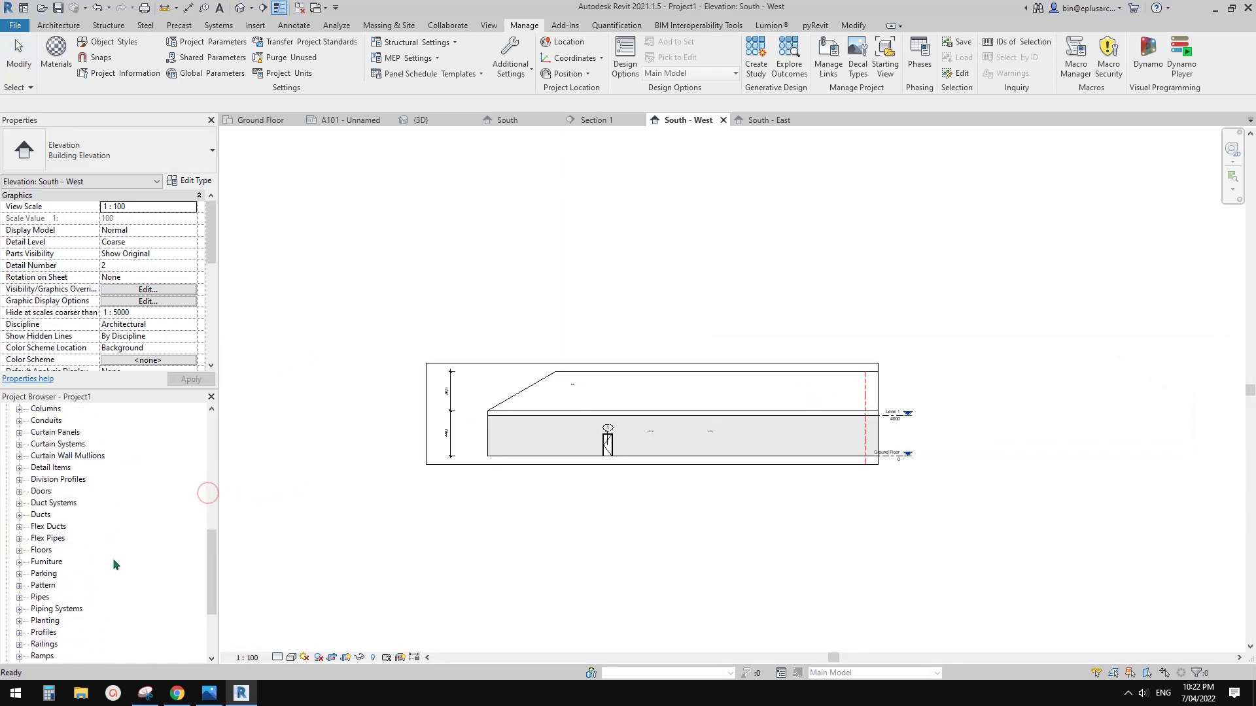
pyautogui.scroll(6, 119, 552)
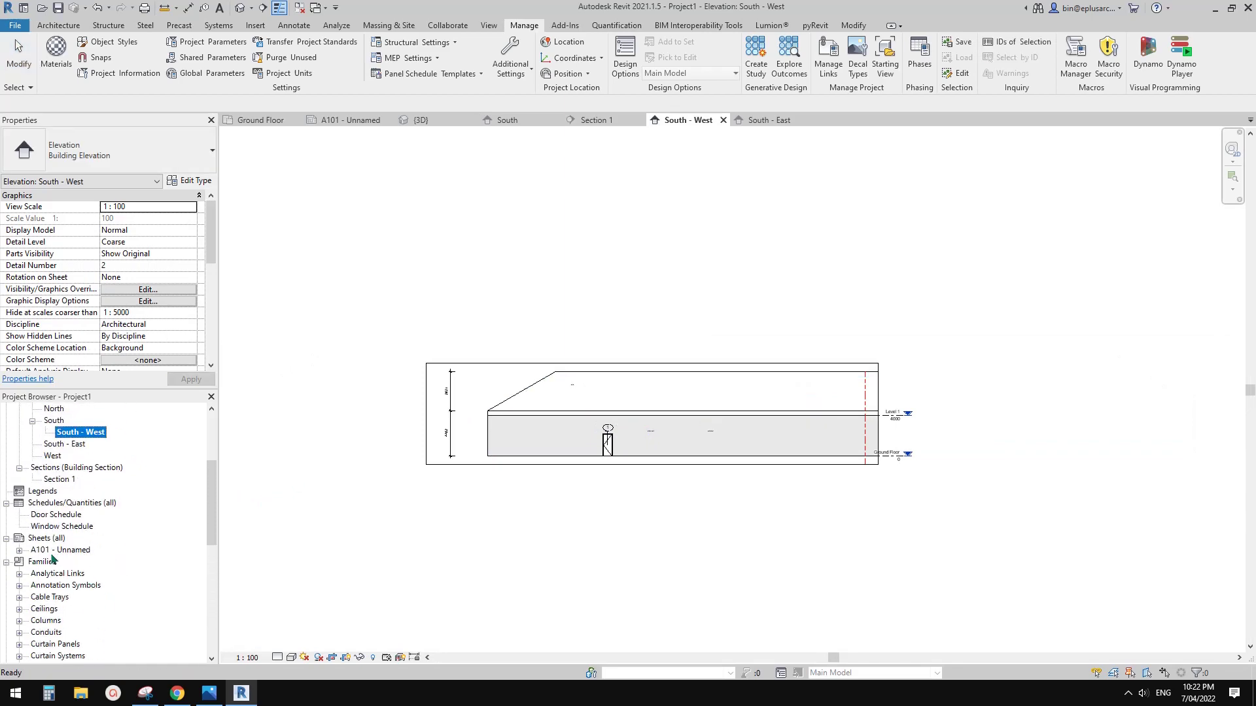
pyautogui.doubleClick(53, 554)
pyautogui.click(20, 550)
pyautogui.click(742, 478)
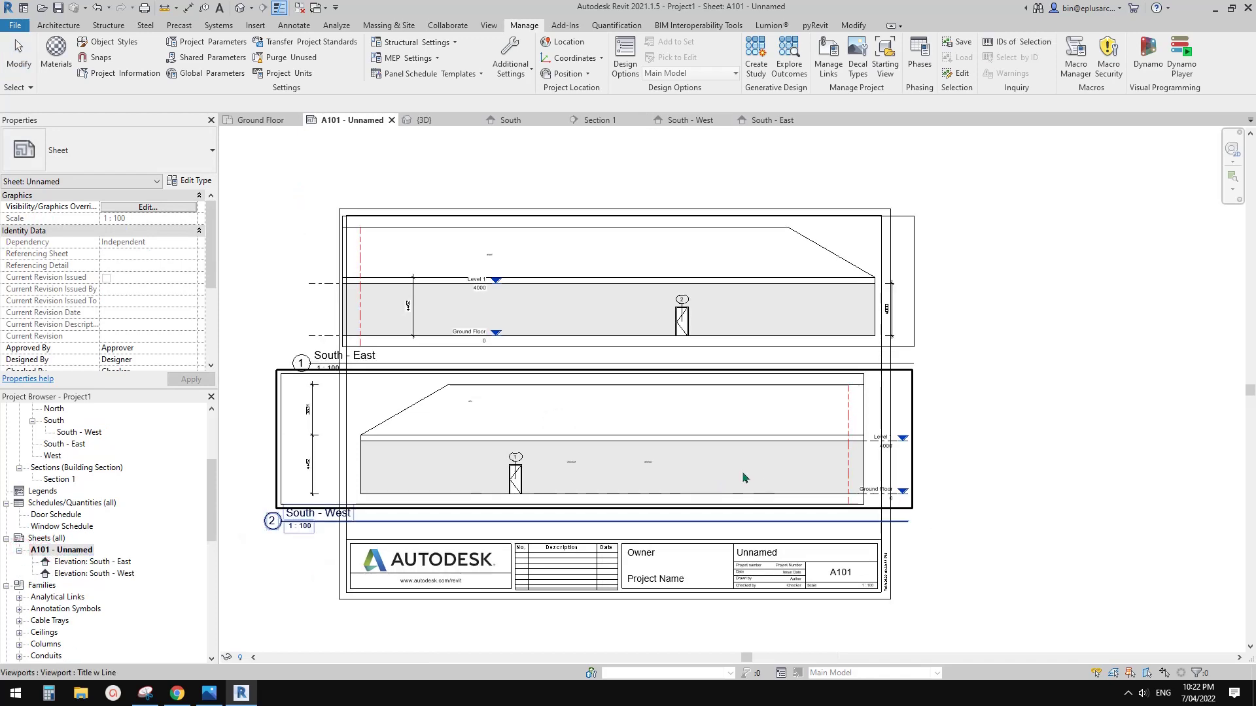
pyautogui.scroll(2, 742, 477)
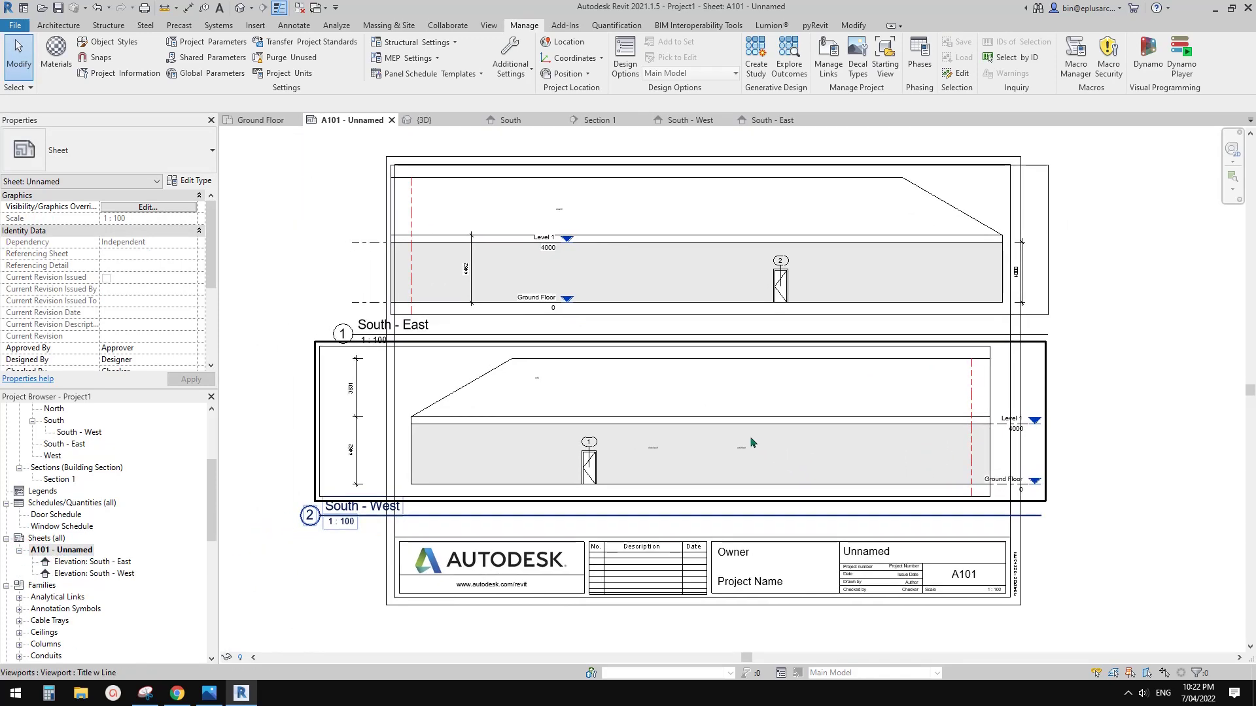
pyautogui.moveTo(751, 443); pyautogui.dragTo(775, 460, button='middle')
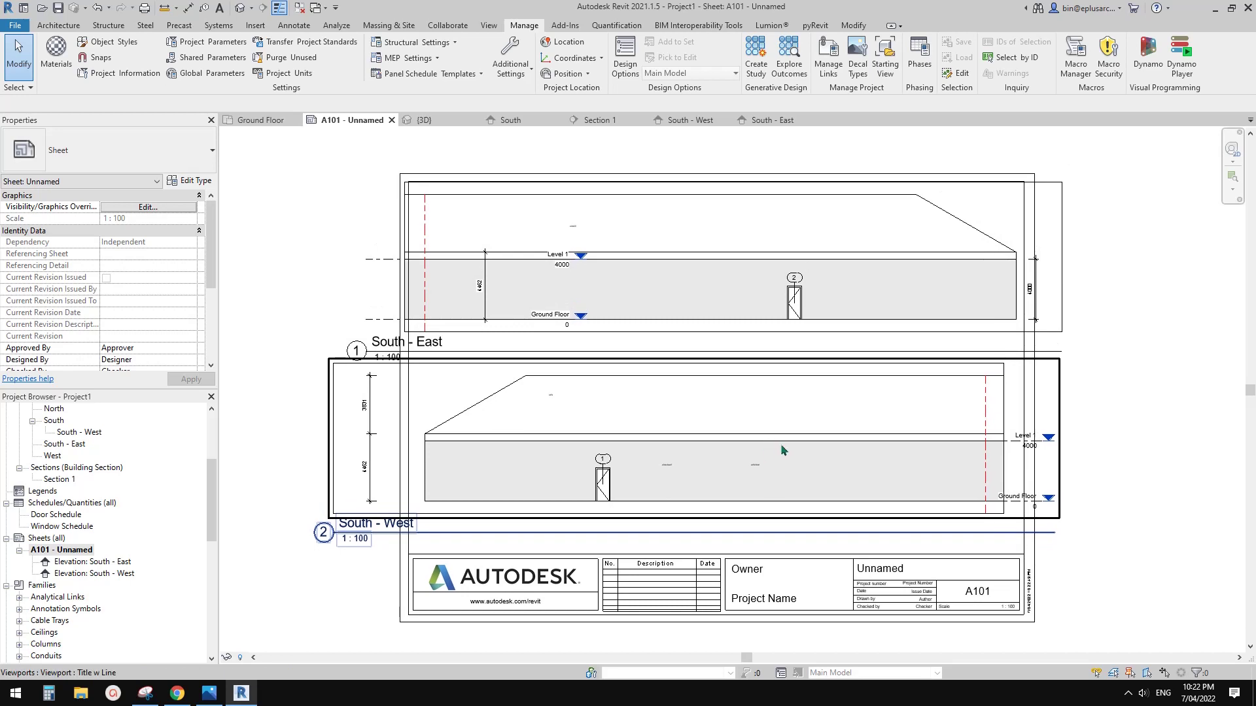